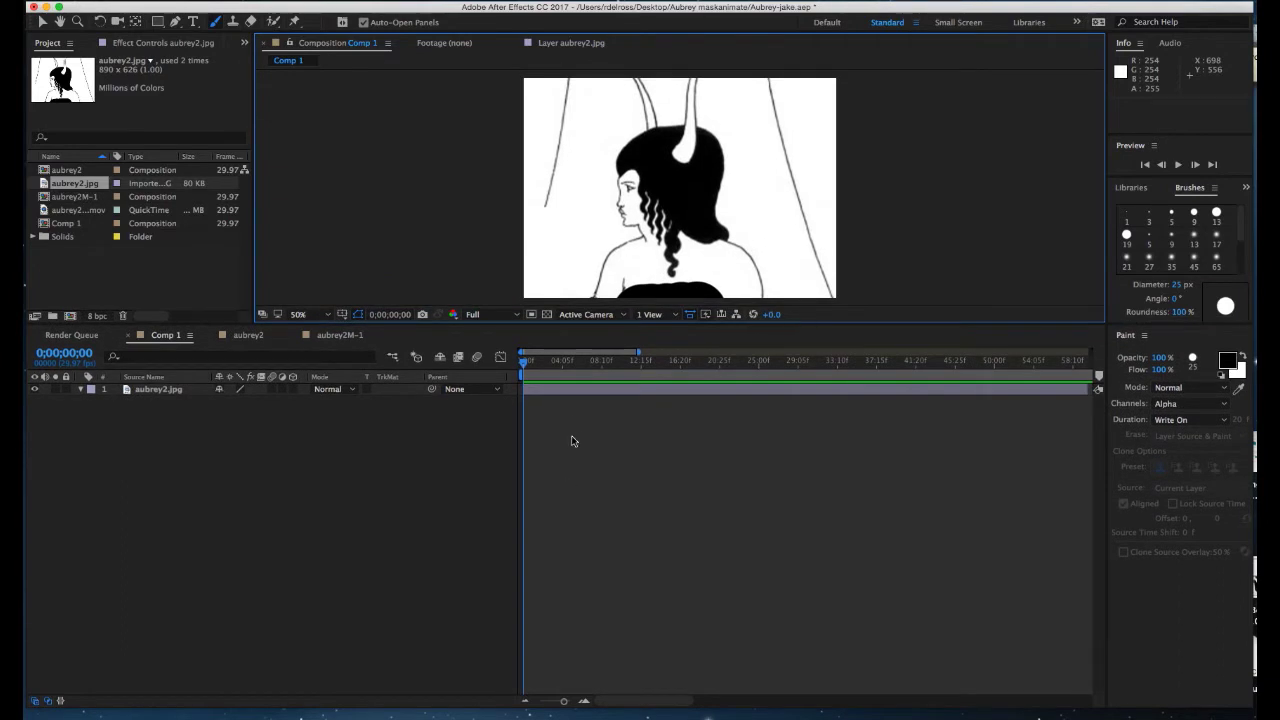
# Toggle the aubrey2.jpg layer's visibility off and on, open it in its own Layer view, and enlarge the viewer
pyautogui.click(35, 390)
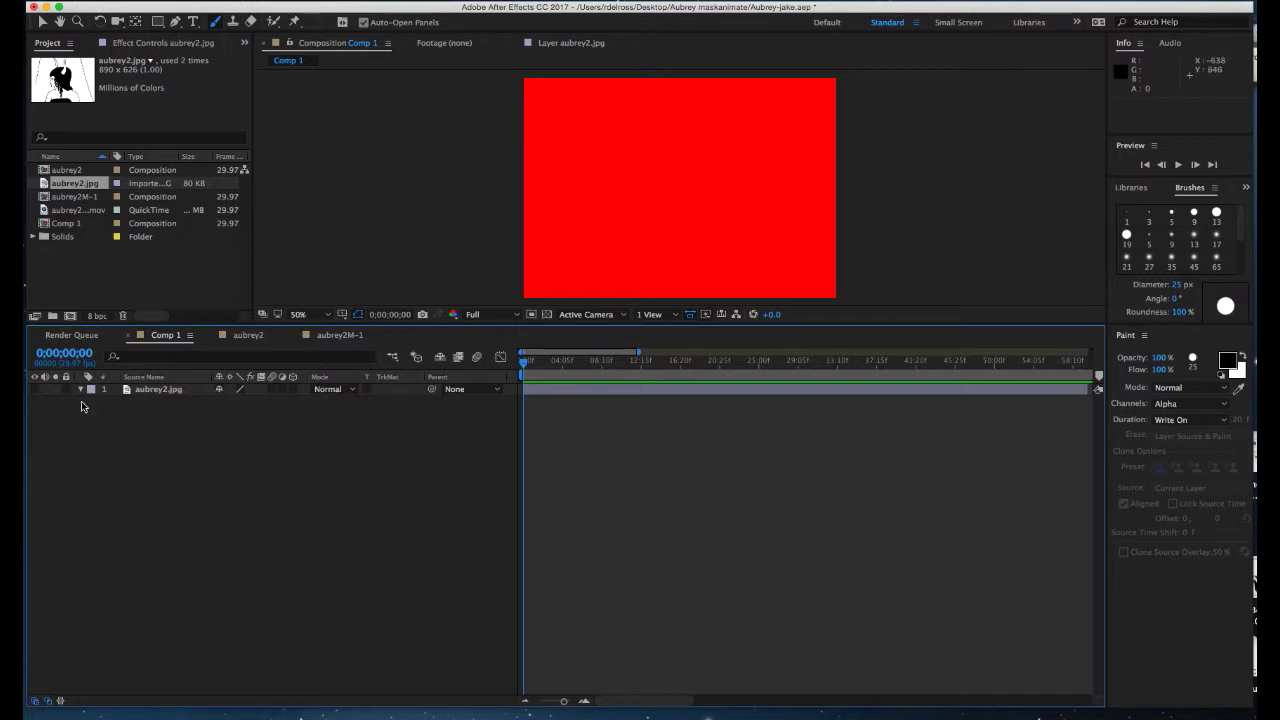
pyautogui.click(36, 391)
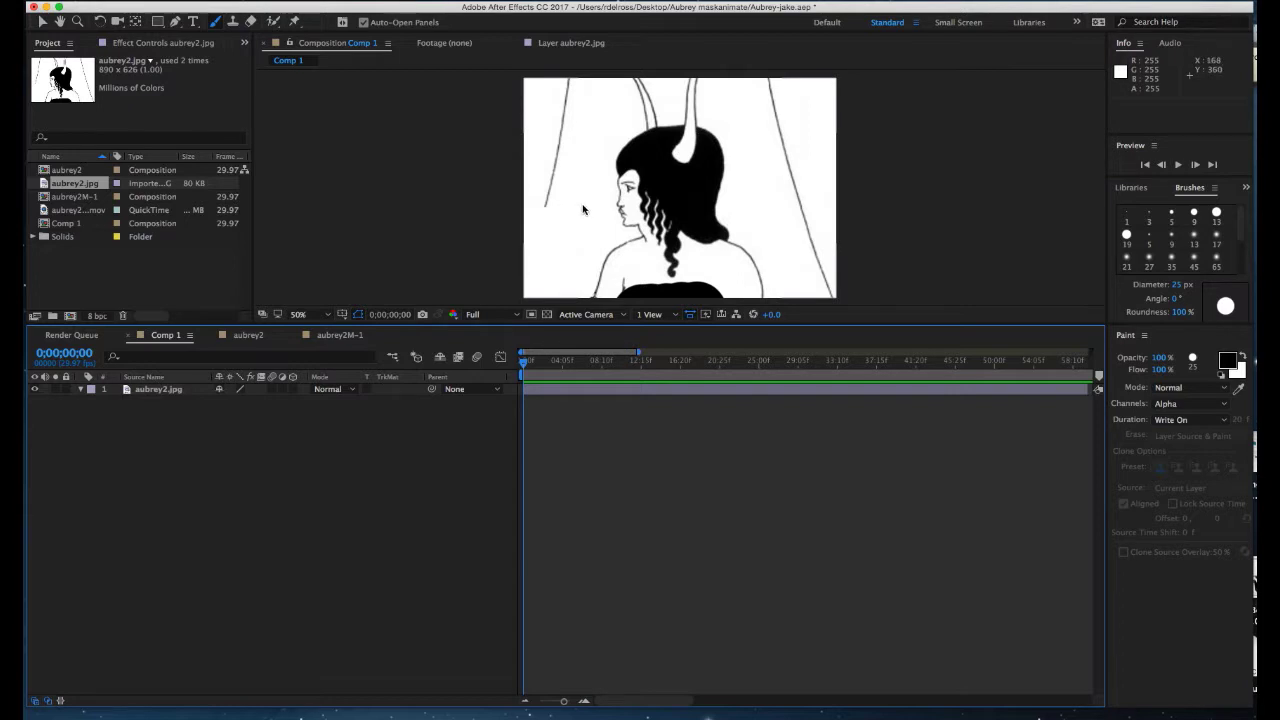
pyautogui.click(600, 391)
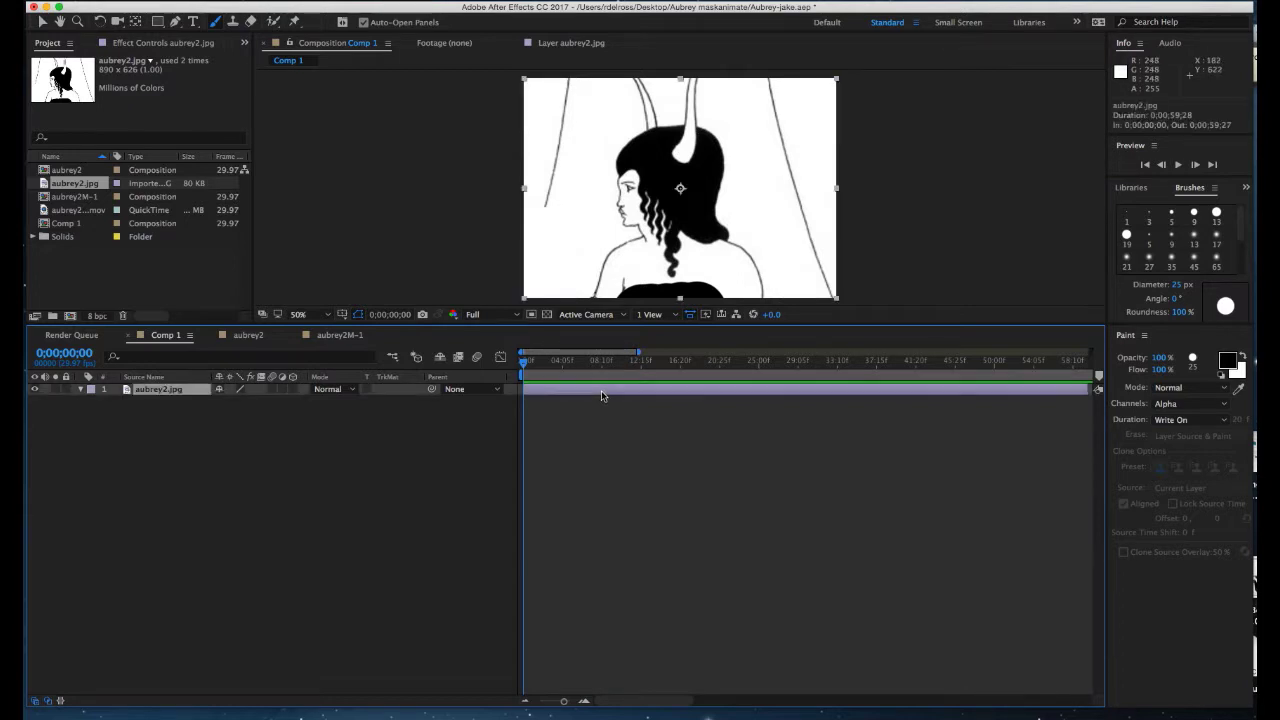
pyautogui.doubleClick(601, 391)
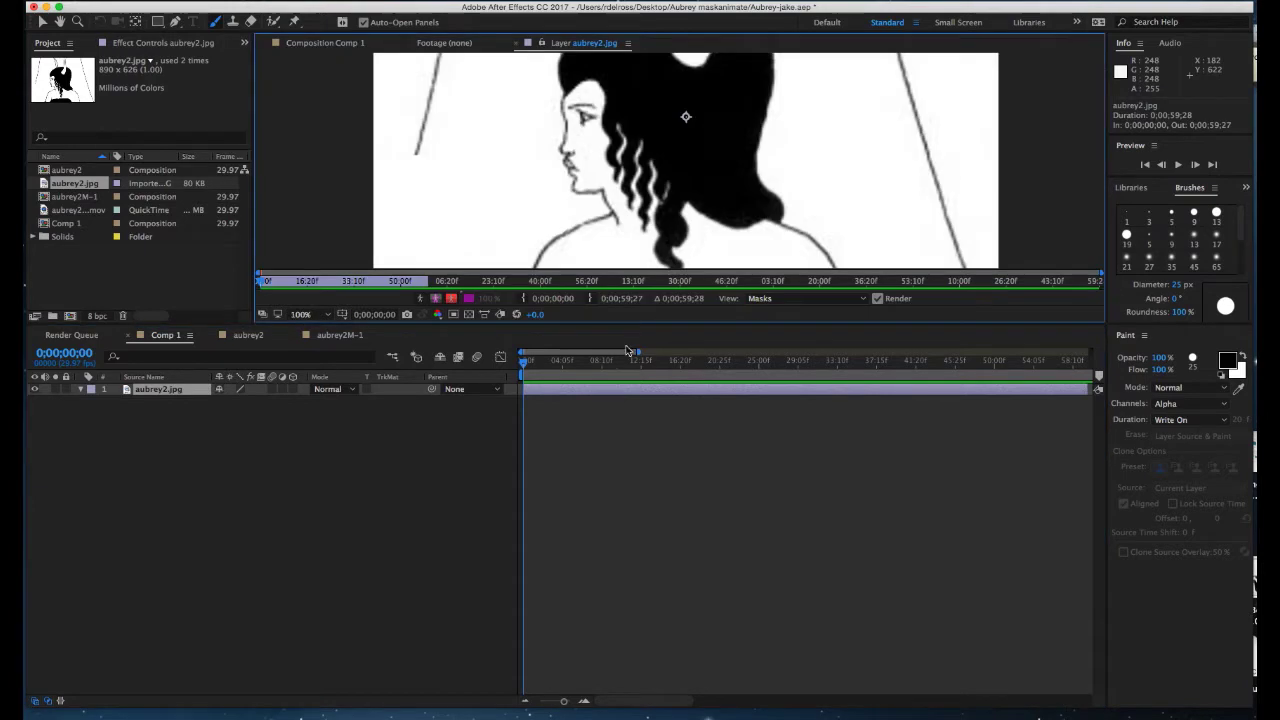
pyautogui.moveTo(649, 325); pyautogui.dragTo(649, 392)
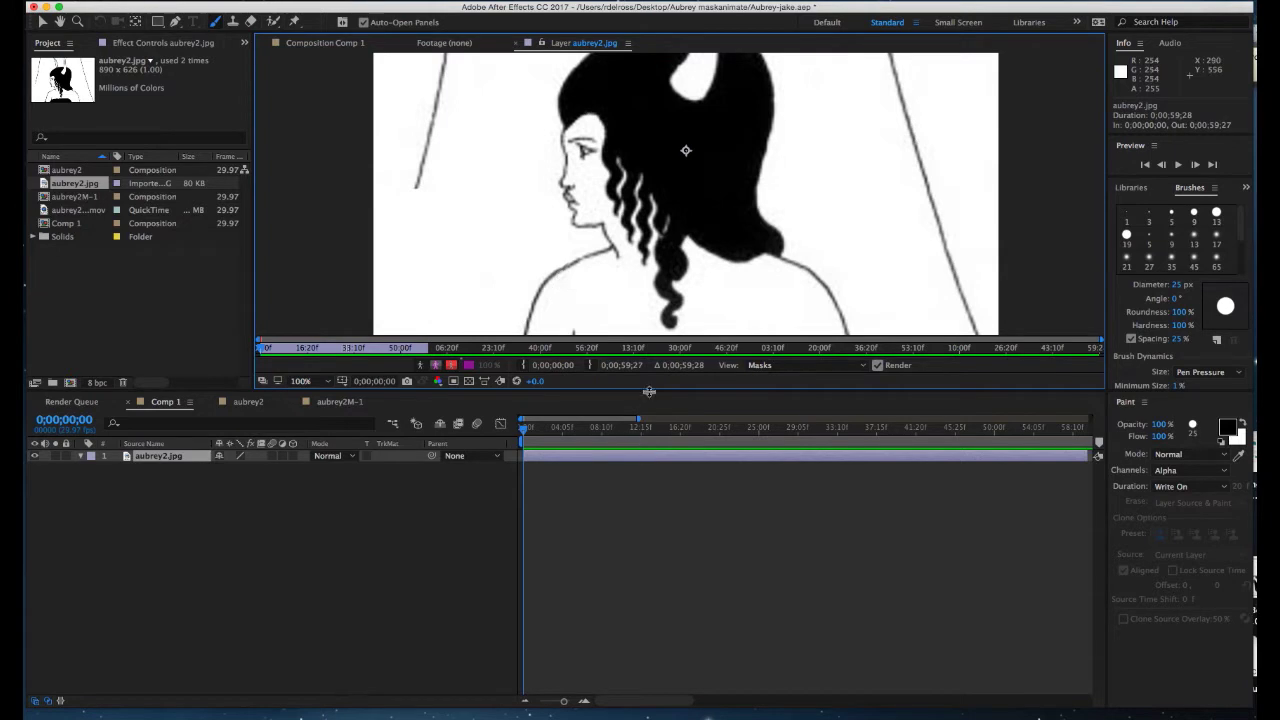
pyautogui.moveTo(649, 389); pyautogui.dragTo(650, 442)
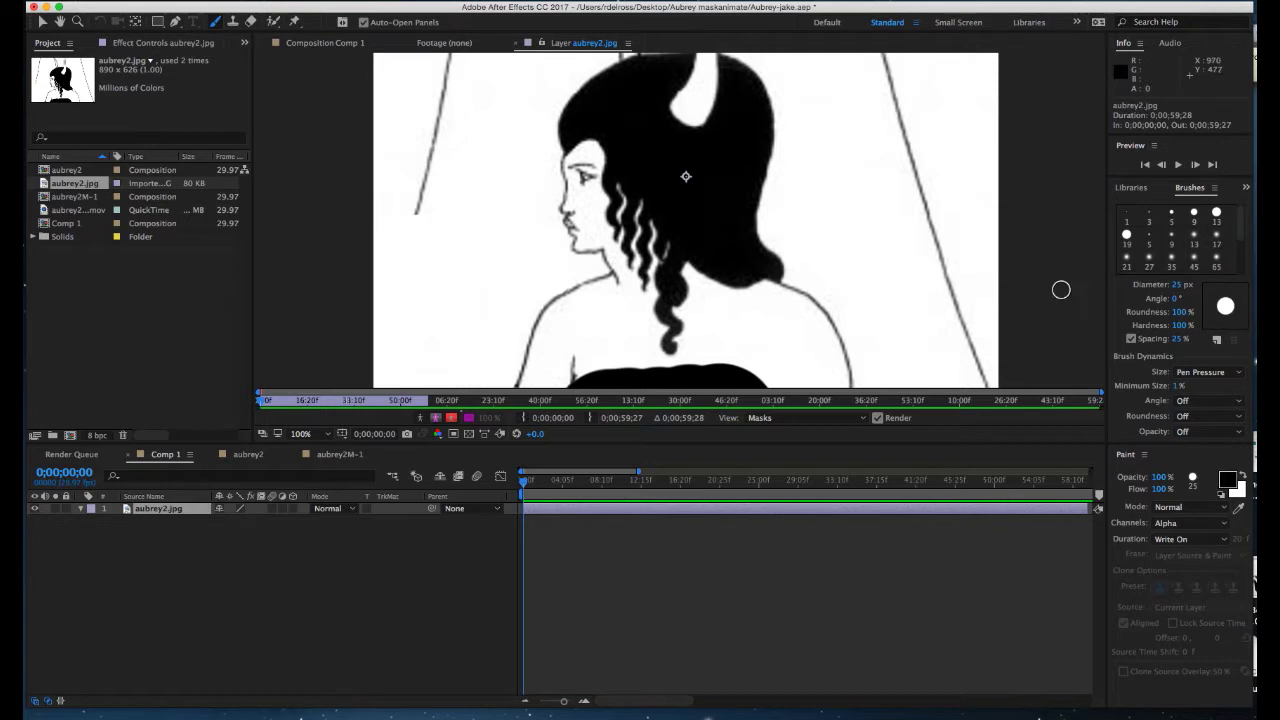
# Choose the 19 px hard round brush and set its diameter to 25 px
pyautogui.doubleClick(1127, 236)
pyautogui.click(628, 388)
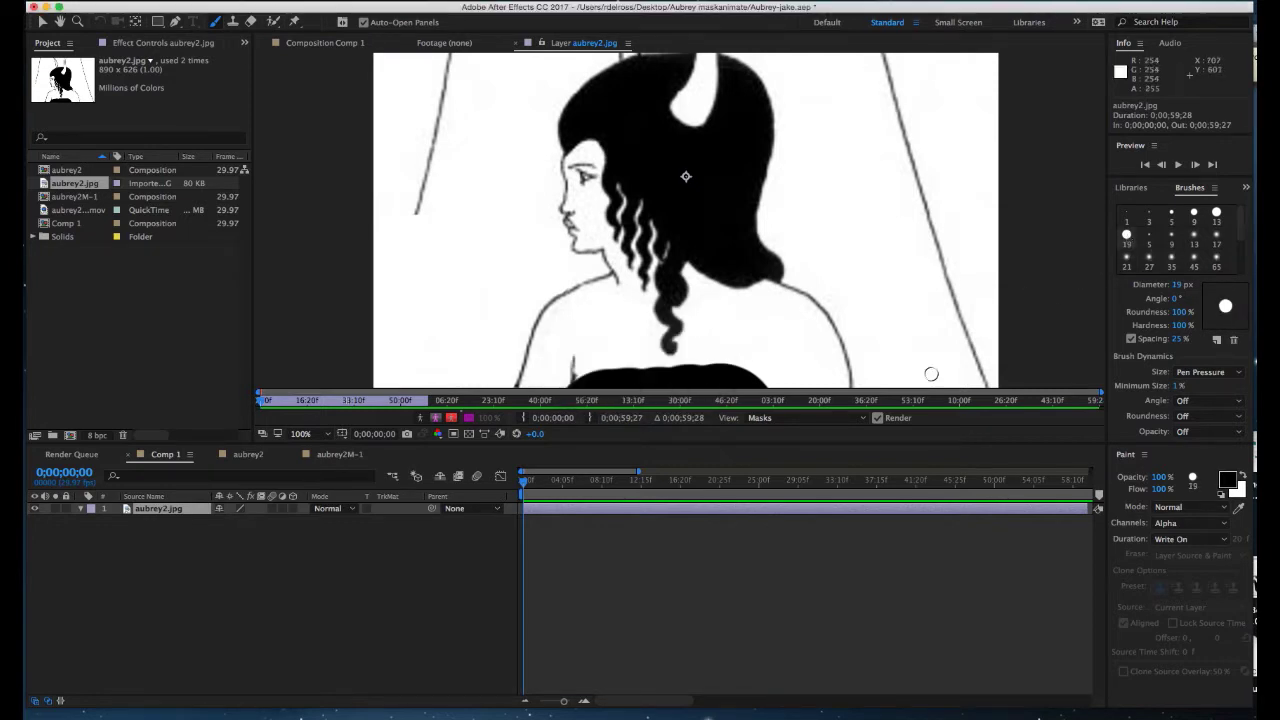
pyautogui.click(1178, 286)
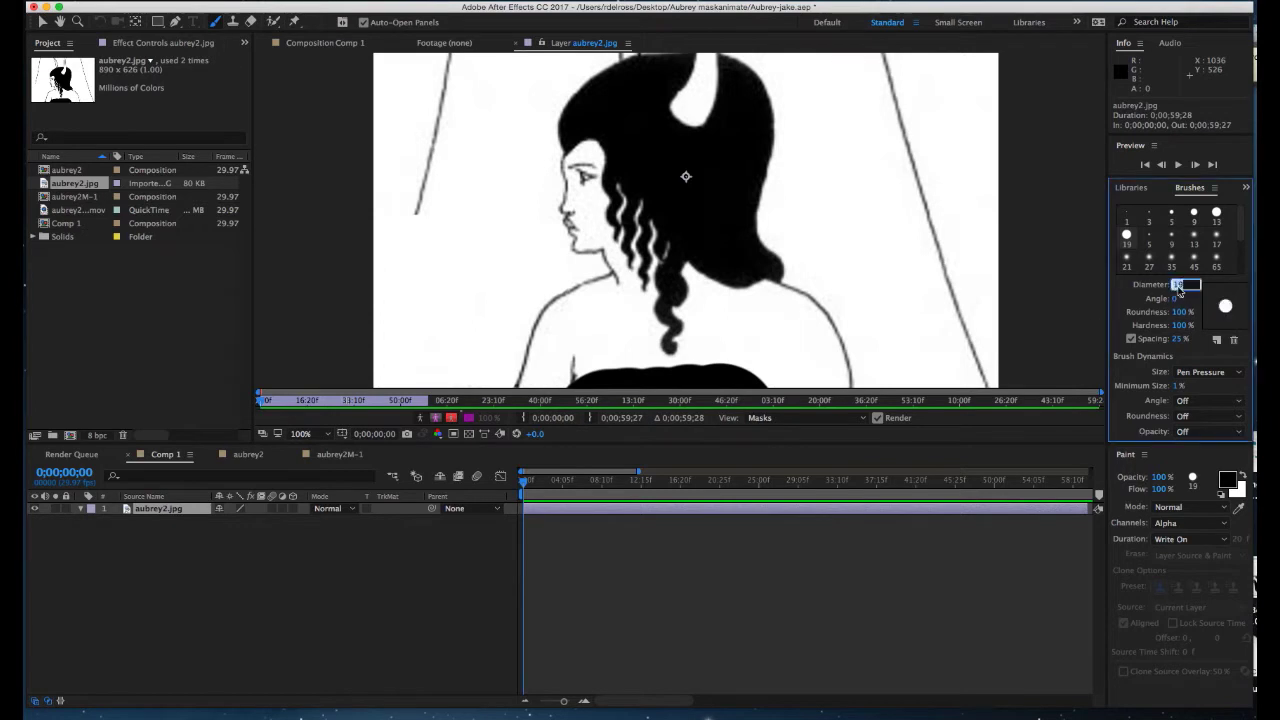
pyautogui.write('25')
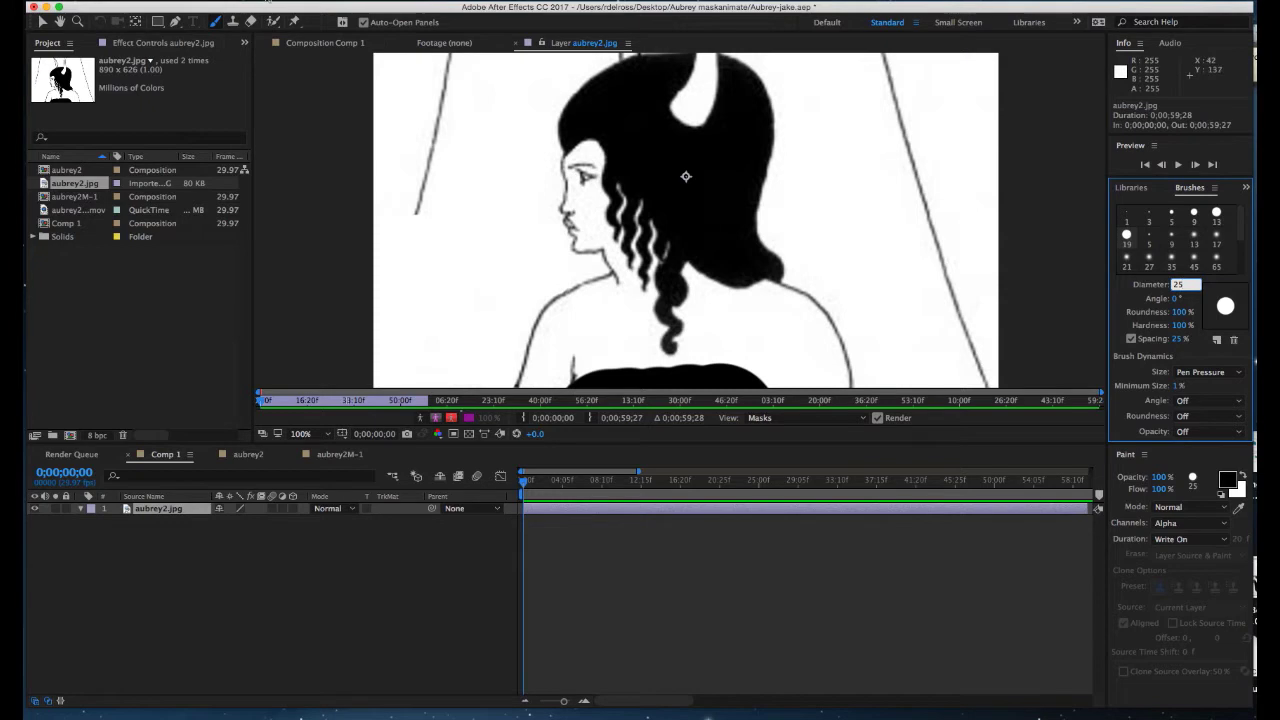
# Check the background colour in the settings of Comp 1
pyautogui.click(232, 0)
pyautogui.press('super+k')
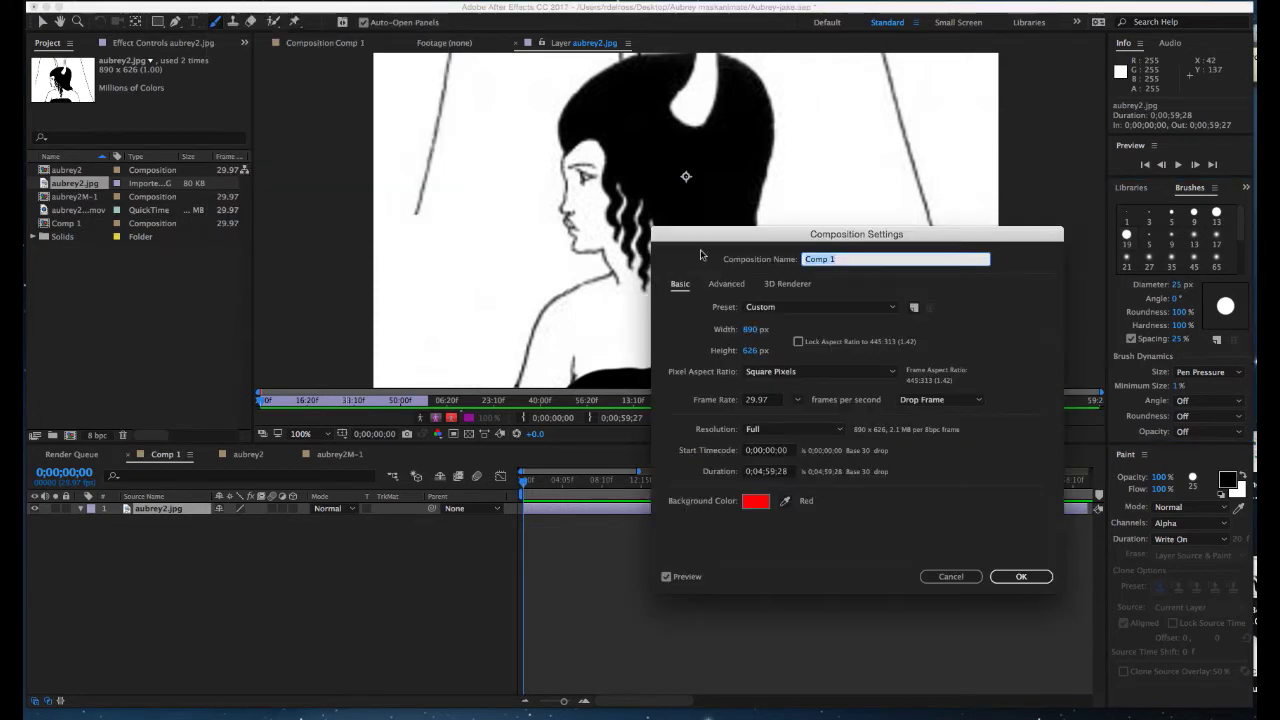
pyautogui.moveTo(720, 240); pyautogui.dragTo(715, 125)
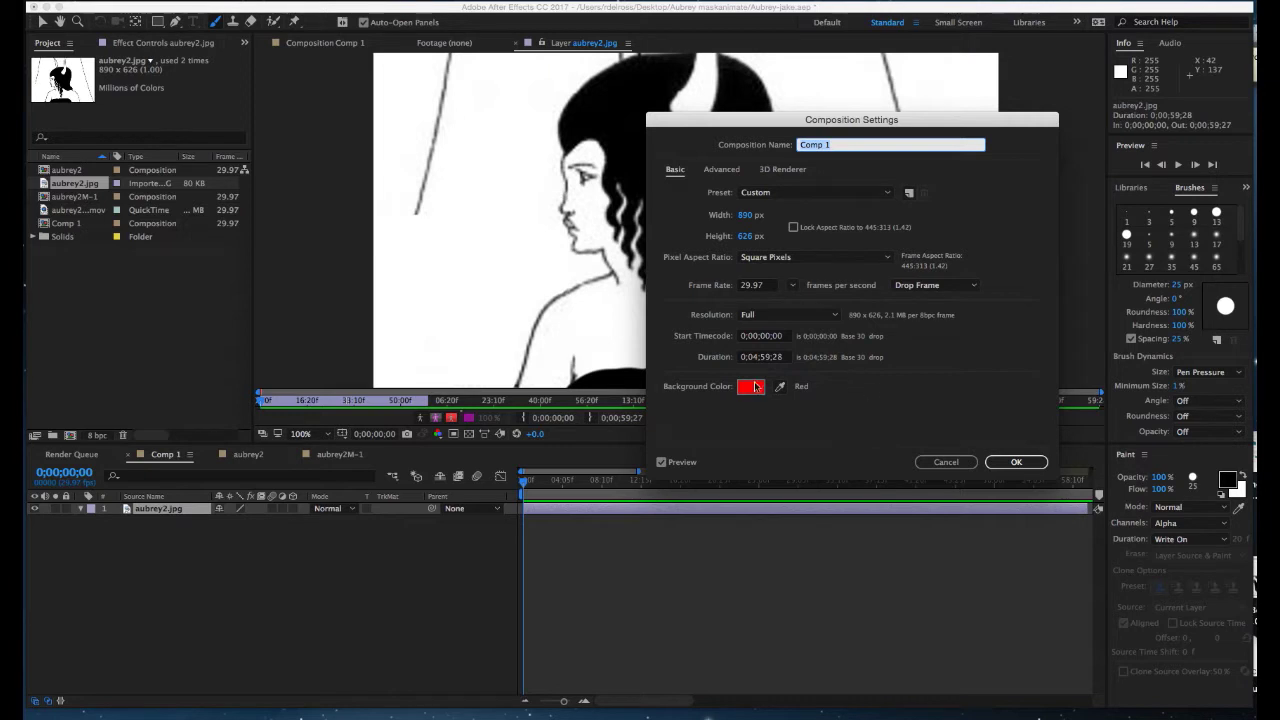
pyautogui.click(1013, 462)
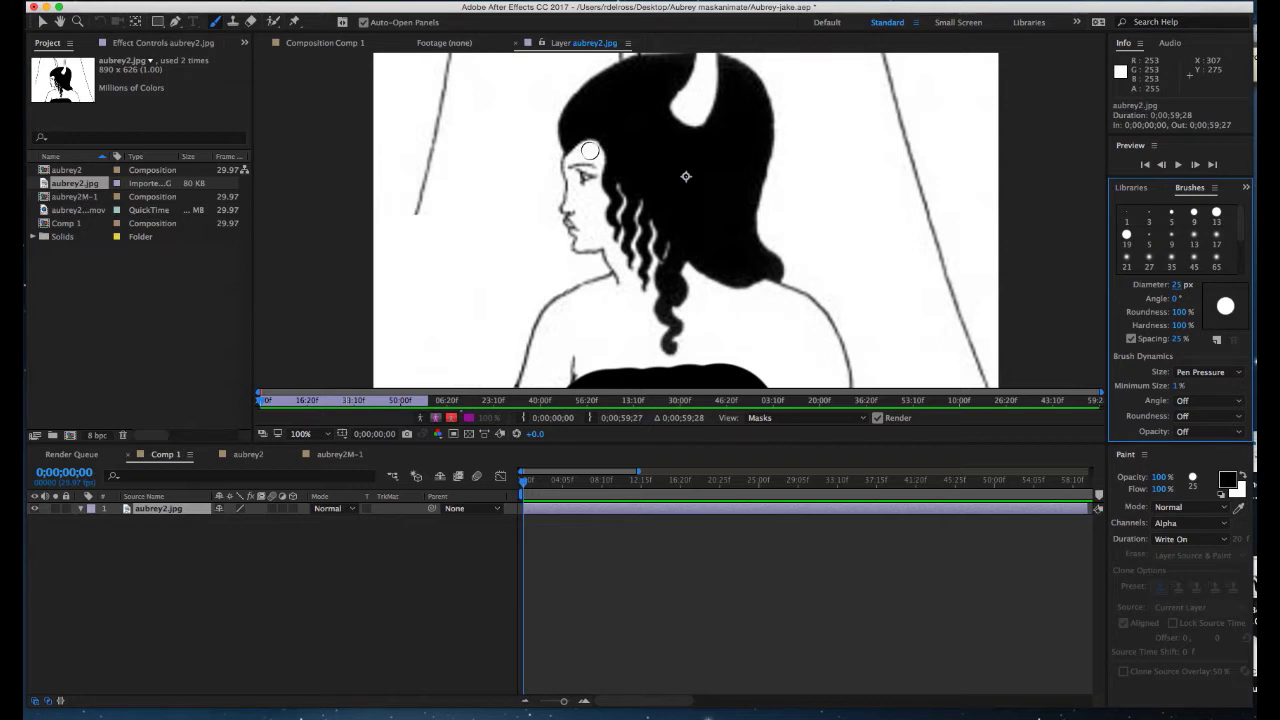
# Paint a Write On brush stroke in the Alpha channel over the woman's face and reveal its stroke options
pyautogui.moveTo(590, 150)
pyautogui.mouseDown()
pyautogui.moveTo(580, 243)
pyautogui.moveTo(598, 243)
pyautogui.moveTo(597, 152)
pyautogui.moveTo(580, 173)
pyautogui.moveTo(590, 240)
pyautogui.mouseUp()
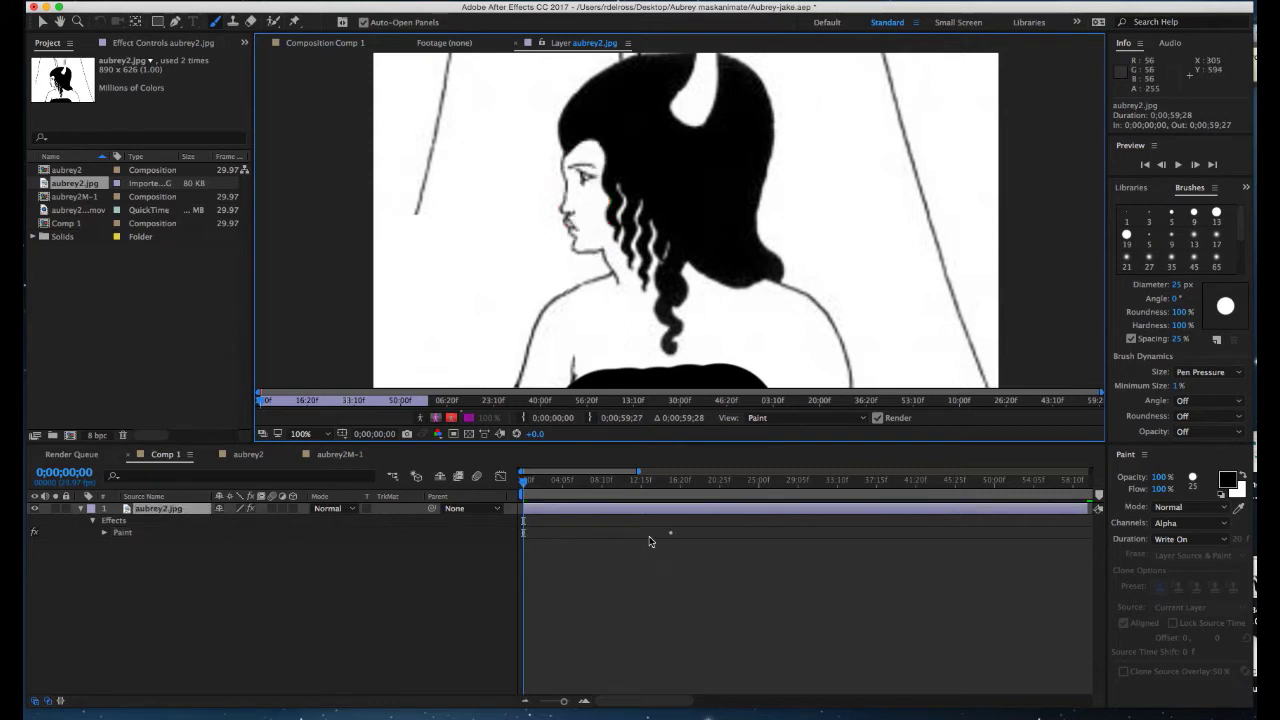
pyautogui.click(81, 508)
pyautogui.click(83, 509)
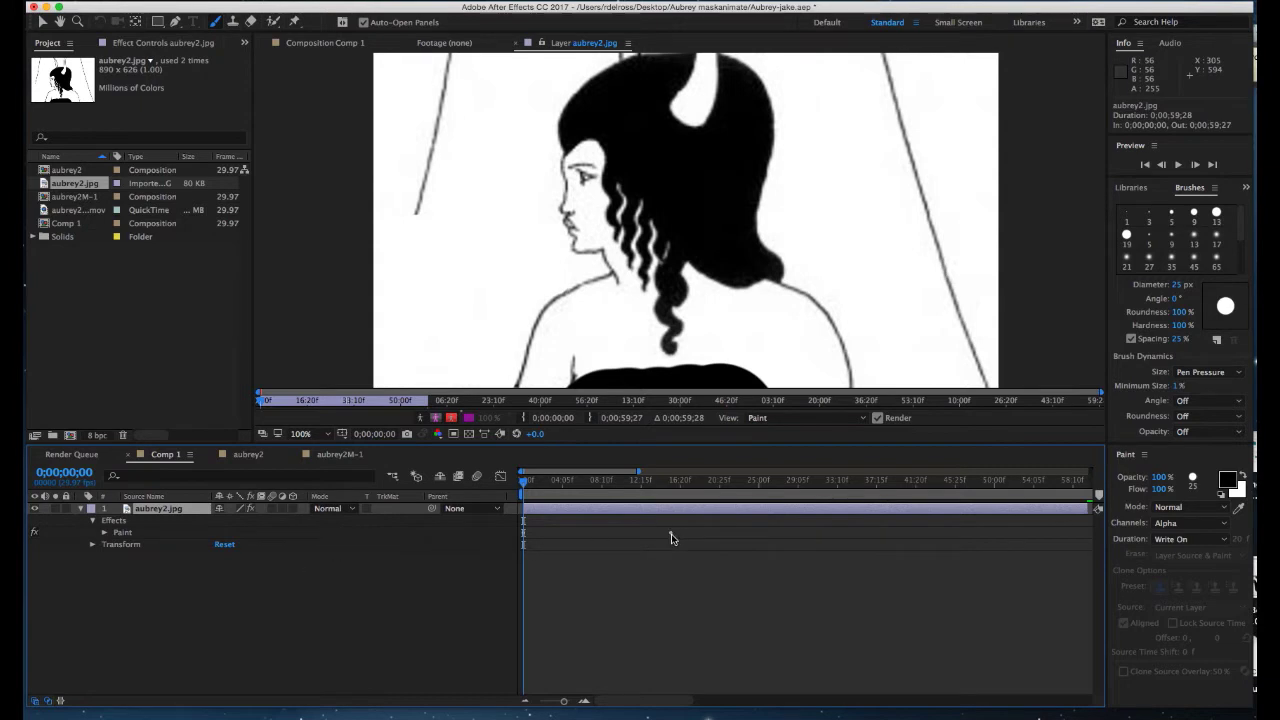
pyautogui.click(106, 533)
pyautogui.click(117, 557)
pyautogui.click(128, 580)
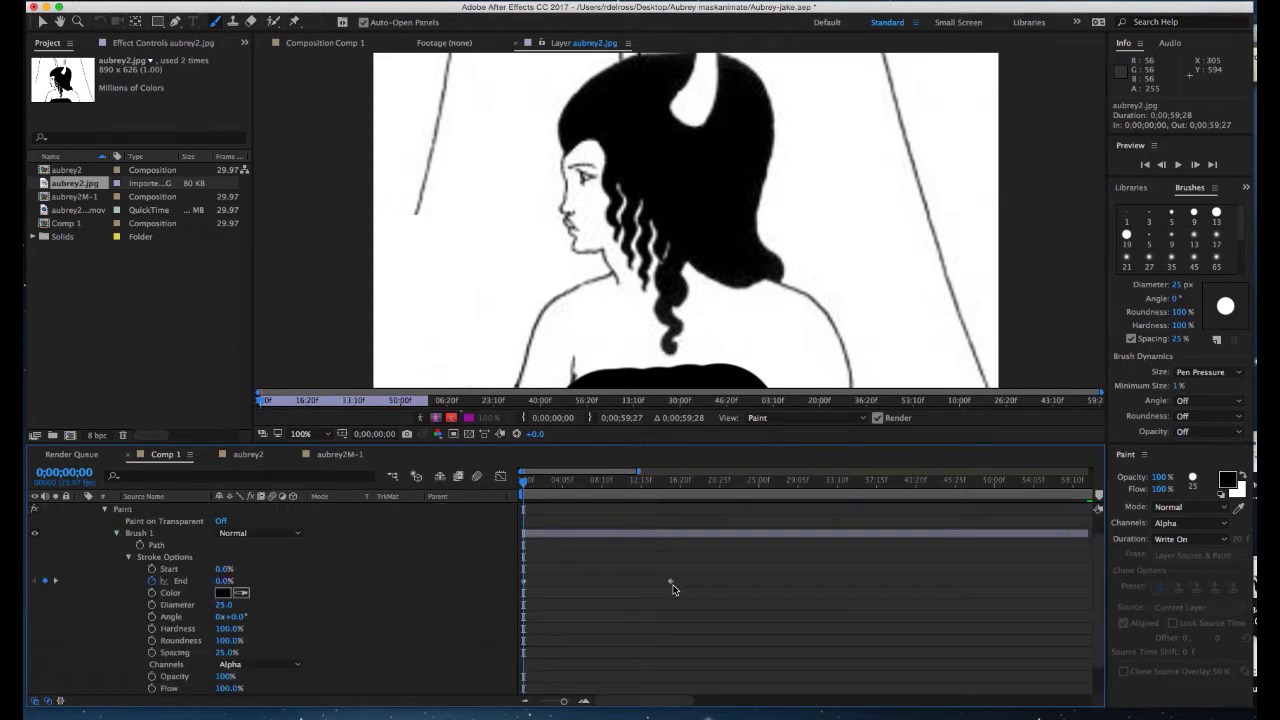
# Shorten the face stroke's write-on by moving its last End keyframe to 0;00;02;00
pyautogui.moveTo(673, 589)
pyautogui.moveTo(671, 583); pyautogui.dragTo(538, 590)
pyautogui.click(525, 482)
pyautogui.moveTo(525, 484); pyautogui.dragTo(545, 497)
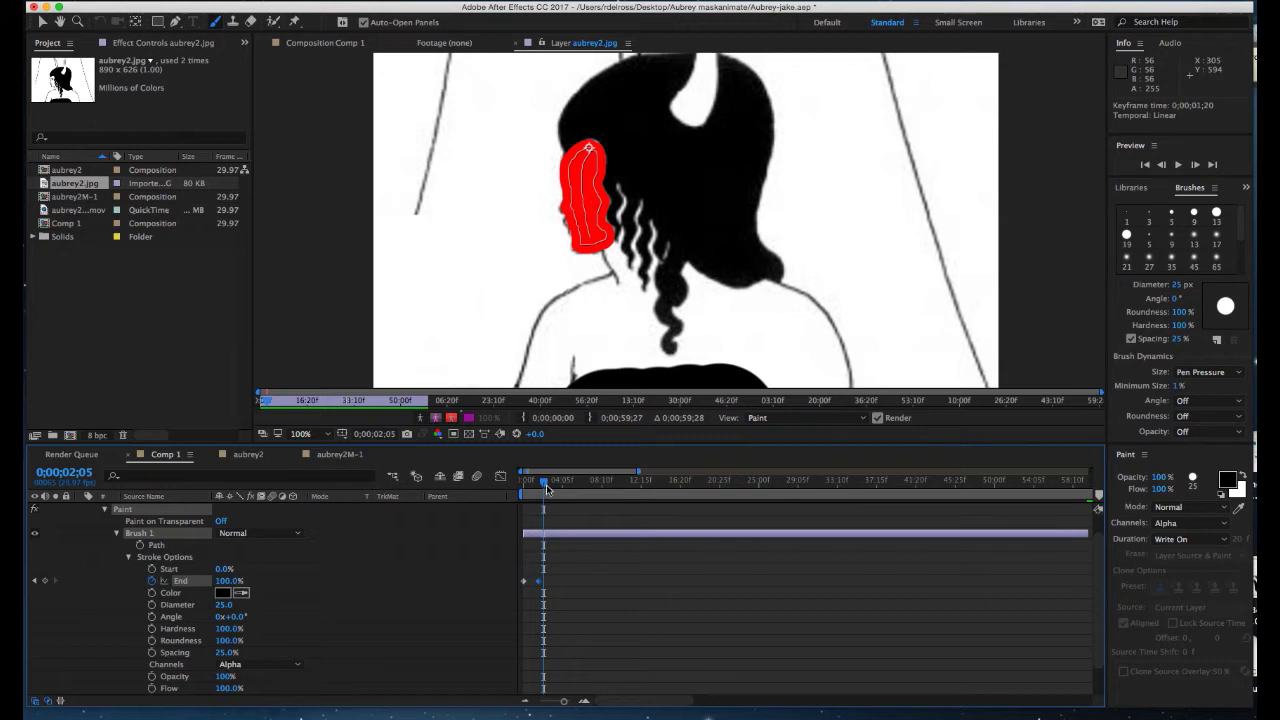
pyautogui.moveTo(545, 489); pyautogui.dragTo(538, 489)
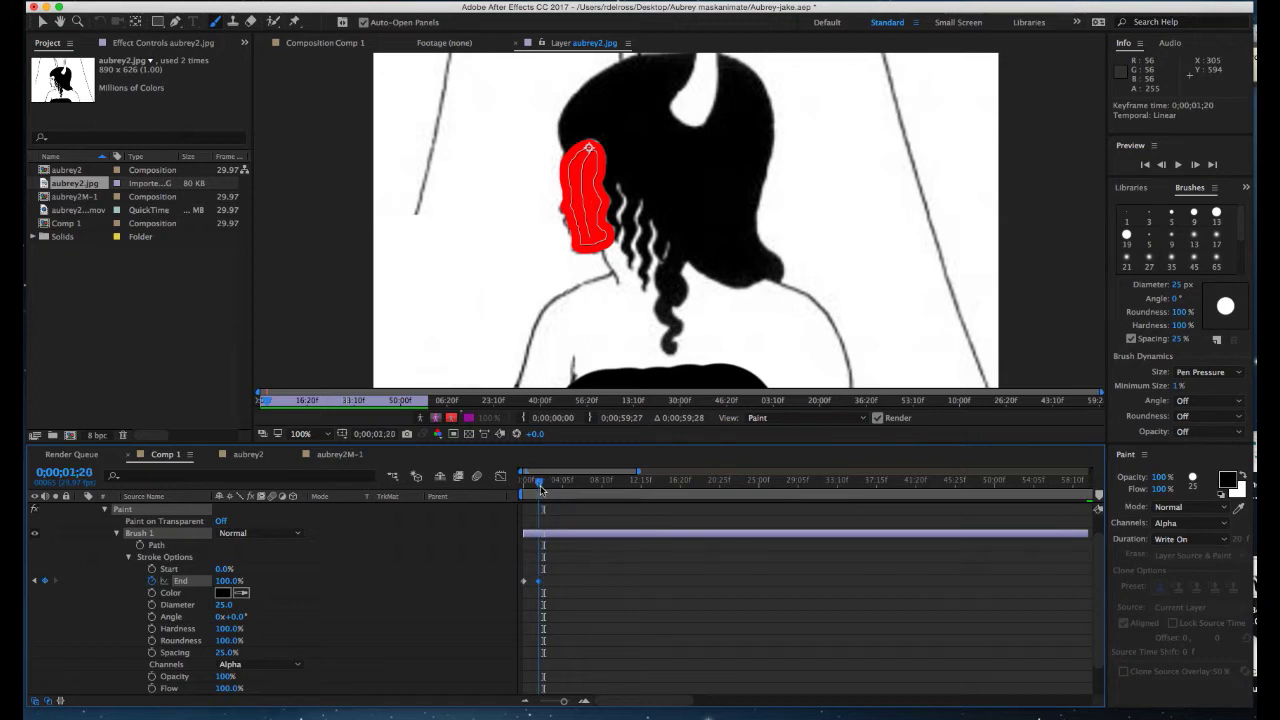
pyautogui.click(80, 472)
pyautogui.write('200')
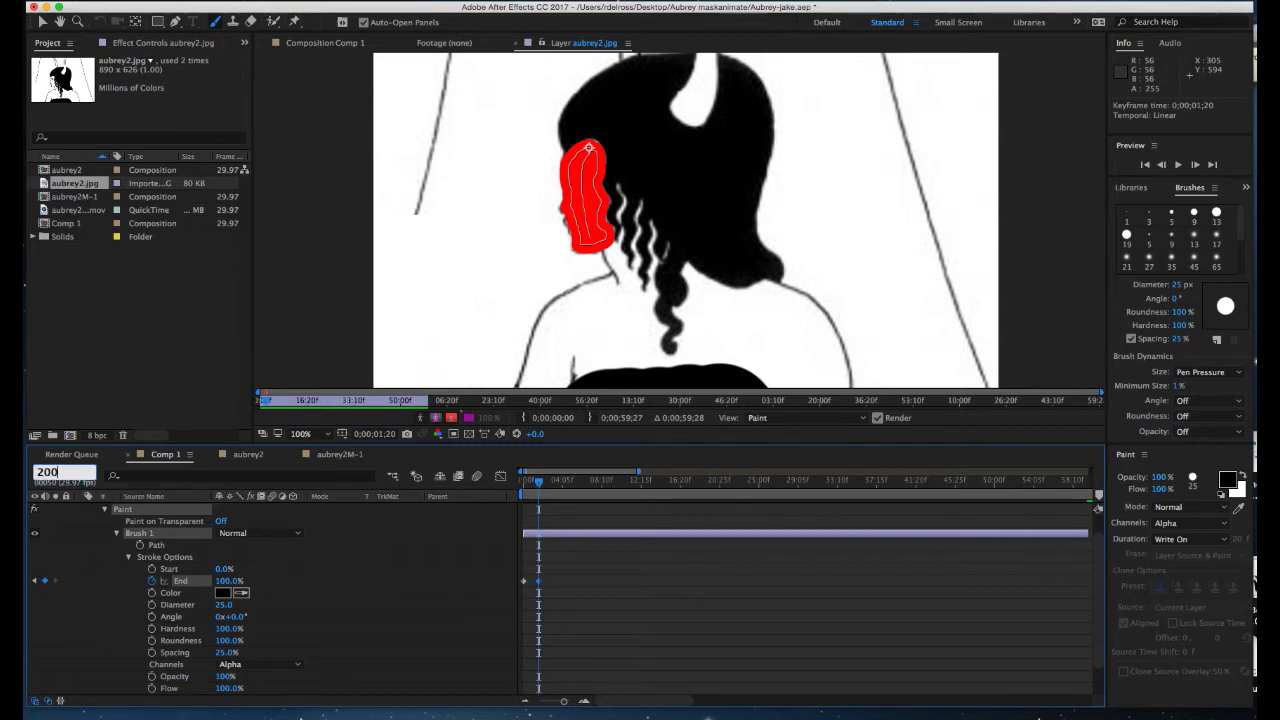
pyautogui.press('Return')
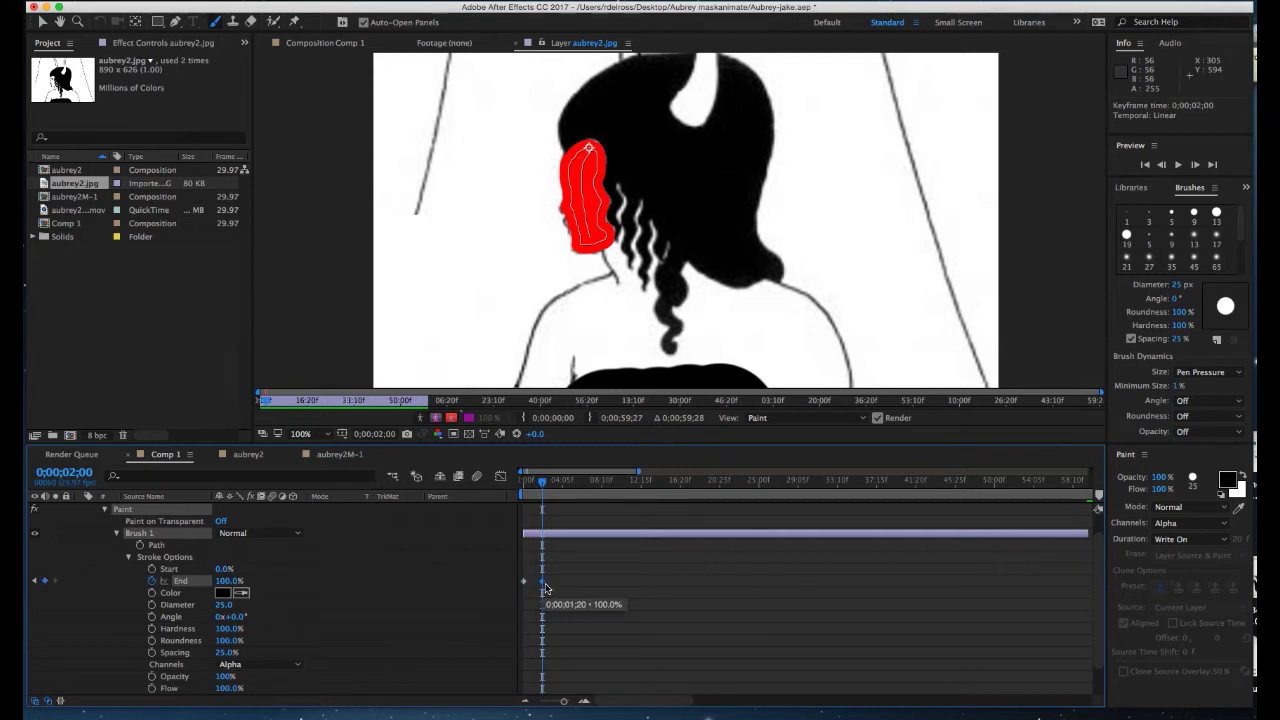
# Advance three frames to 0;00;02;03 and paint a second Write On stroke over the neck and shoulders
pyautogui.press('pagedown')
pyautogui.press('pagedown')
pyautogui.press('pagedown')
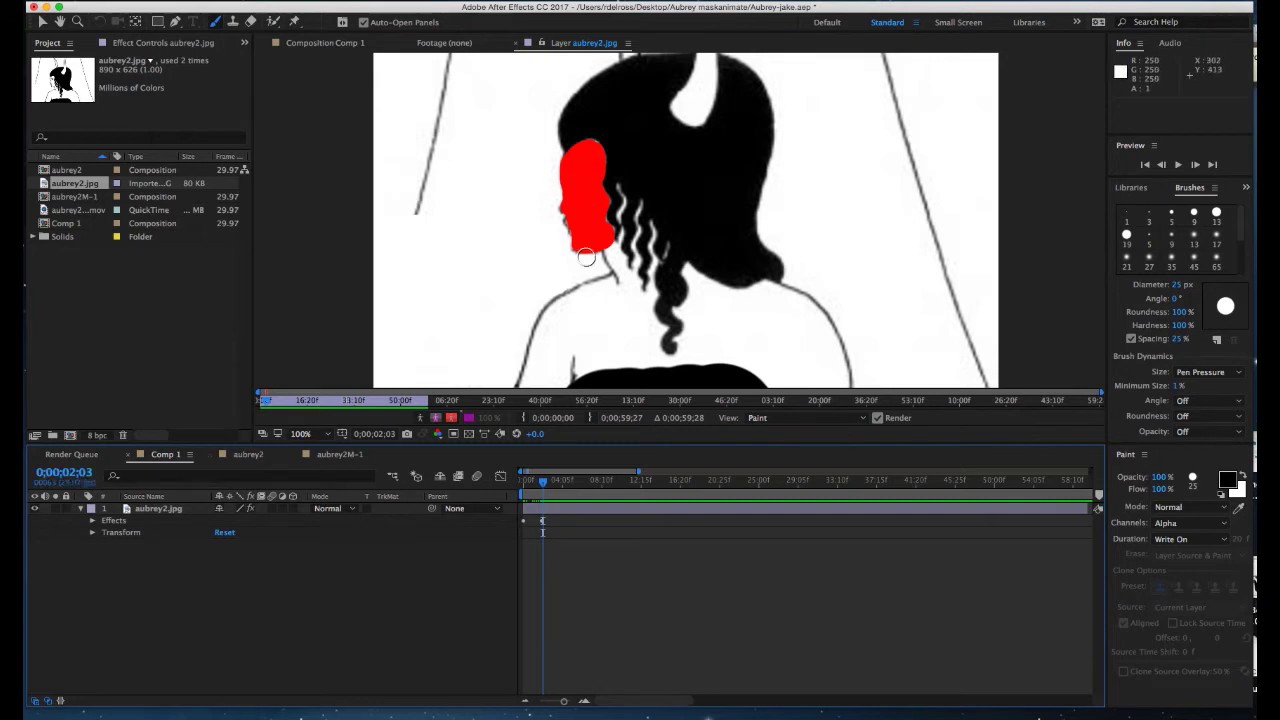
pyautogui.moveTo(614, 280)
pyautogui.mouseDown()
pyautogui.moveTo(610, 246)
pyautogui.moveTo(626, 279)
pyautogui.moveTo(560, 309)
pyautogui.moveTo(527, 388)
pyautogui.moveTo(568, 313)
pyautogui.moveTo(549, 386)
pyautogui.moveTo(575, 368)
pyautogui.moveTo(567, 379)
pyautogui.moveTo(588, 299)
pyautogui.moveTo(579, 370)
pyautogui.moveTo(670, 359)
pyautogui.moveTo(613, 363)
pyautogui.moveTo(601, 348)
pyautogui.moveTo(607, 283)
pyautogui.moveTo(600, 301)
pyautogui.moveTo(614, 345)
pyautogui.moveTo(625, 272)
pyautogui.moveTo(616, 334)
pyautogui.moveTo(632, 340)
pyautogui.moveTo(639, 290)
pyautogui.moveTo(662, 329)
pyautogui.moveTo(645, 348)
pyautogui.moveTo(687, 355)
pyautogui.moveTo(705, 287)
pyautogui.moveTo(696, 272)
pyautogui.moveTo(806, 302)
pyautogui.moveTo(845, 390)
pyautogui.moveTo(800, 312)
pyautogui.moveTo(810, 360)
pyautogui.moveTo(815, 336)
pyautogui.moveTo(778, 368)
pyautogui.moveTo(712, 290)
pyautogui.moveTo(705, 344)
pyautogui.moveTo(760, 346)
pyautogui.moveTo(712, 350)
pyautogui.moveTo(742, 300)
pyautogui.moveTo(765, 363)
pyautogui.moveTo(752, 372)
pyautogui.moveTo(763, 322)
pyautogui.moveTo(786, 306)
pyautogui.moveTo(746, 296)
pyautogui.mouseUp()
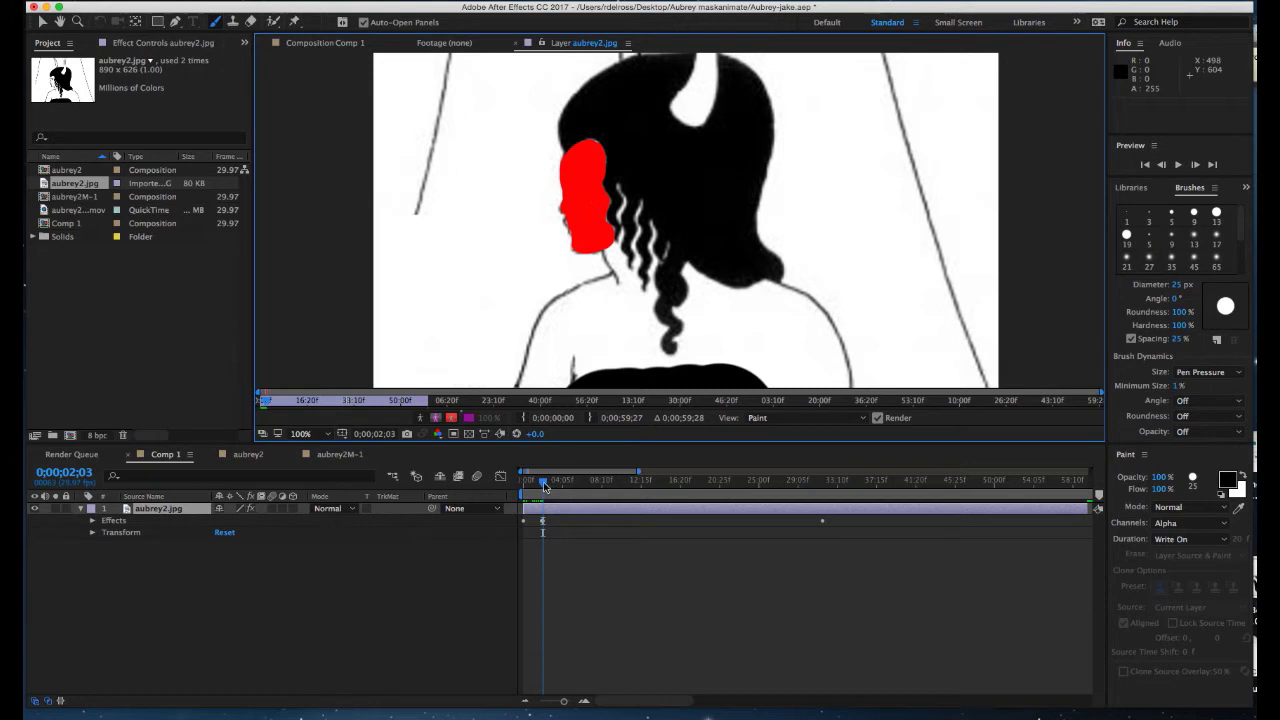
# Scrub the face stroke's animation from the start to 0;00;02;03 in the Comp 1 view
pyautogui.moveTo(547, 486)
pyautogui.mouseDown()
pyautogui.moveTo(812, 495)
pyautogui.moveTo(826, 518)
pyautogui.moveTo(523, 522)
pyautogui.mouseUp()
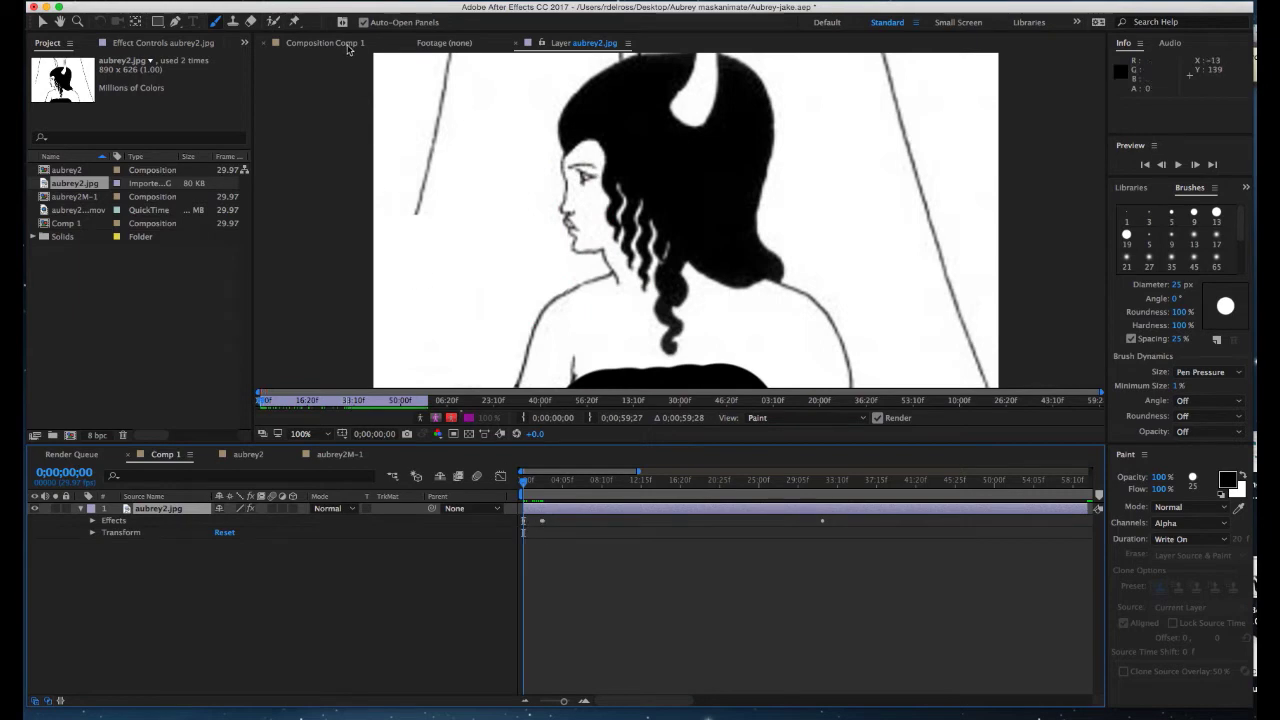
pyautogui.click(348, 46)
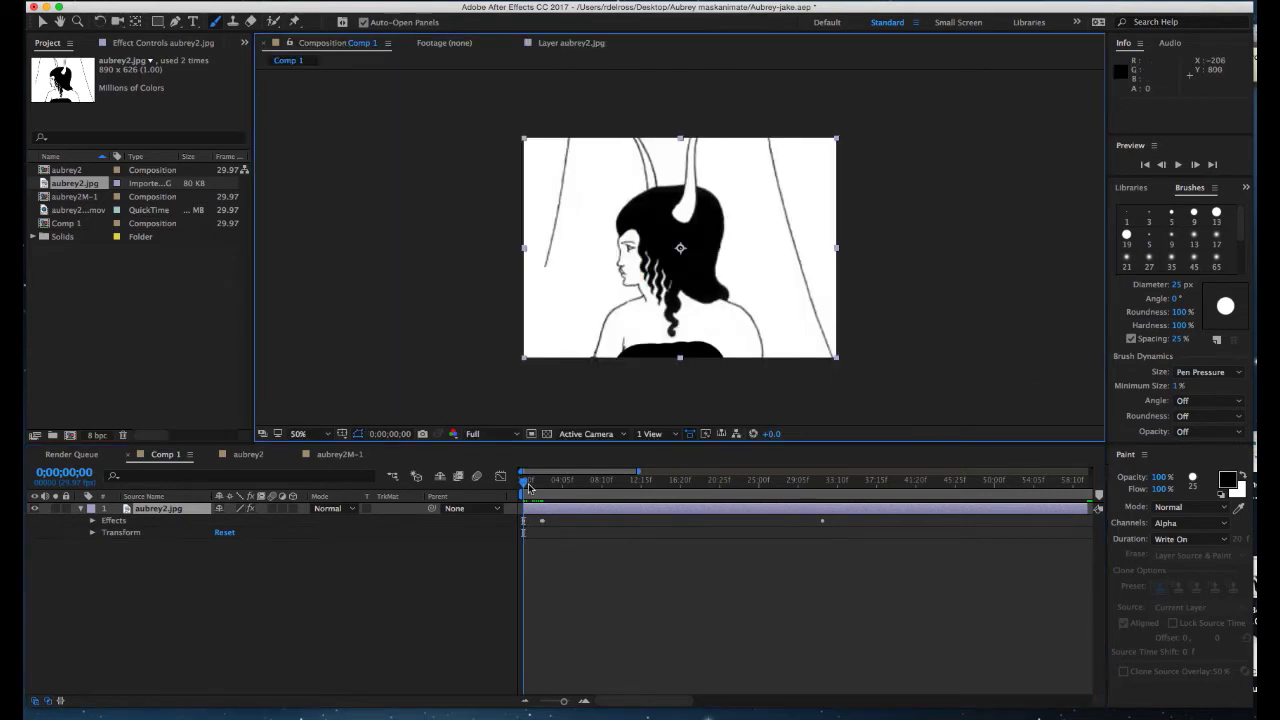
pyautogui.moveTo(525, 486)
pyautogui.mouseDown()
pyautogui.moveTo(654, 488)
pyautogui.moveTo(545, 488)
pyautogui.moveTo(818, 531)
pyautogui.moveTo(543, 546)
pyautogui.mouseUp()
# Reveal the Brush 2 stroke options, move its last End keyframe to 0;00;04;00, and collapse the Paint properties
pyautogui.click(92, 521)
pyautogui.click(116, 557)
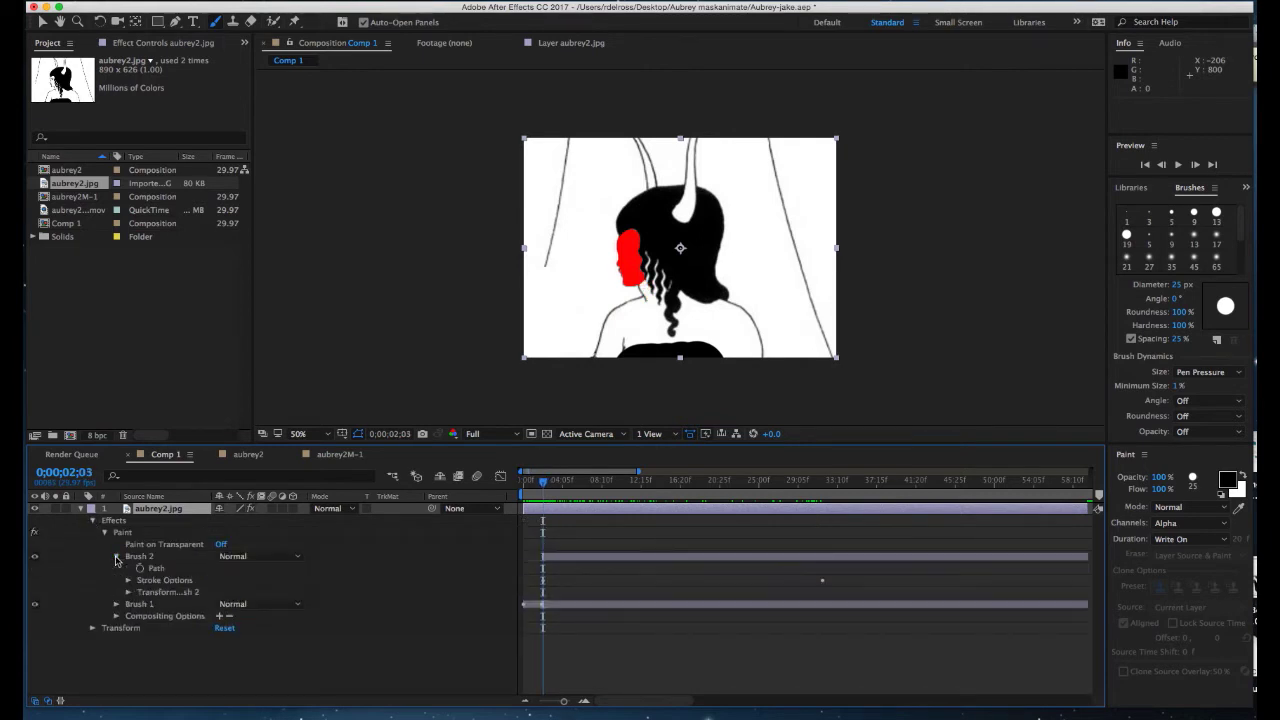
pyautogui.click(128, 581)
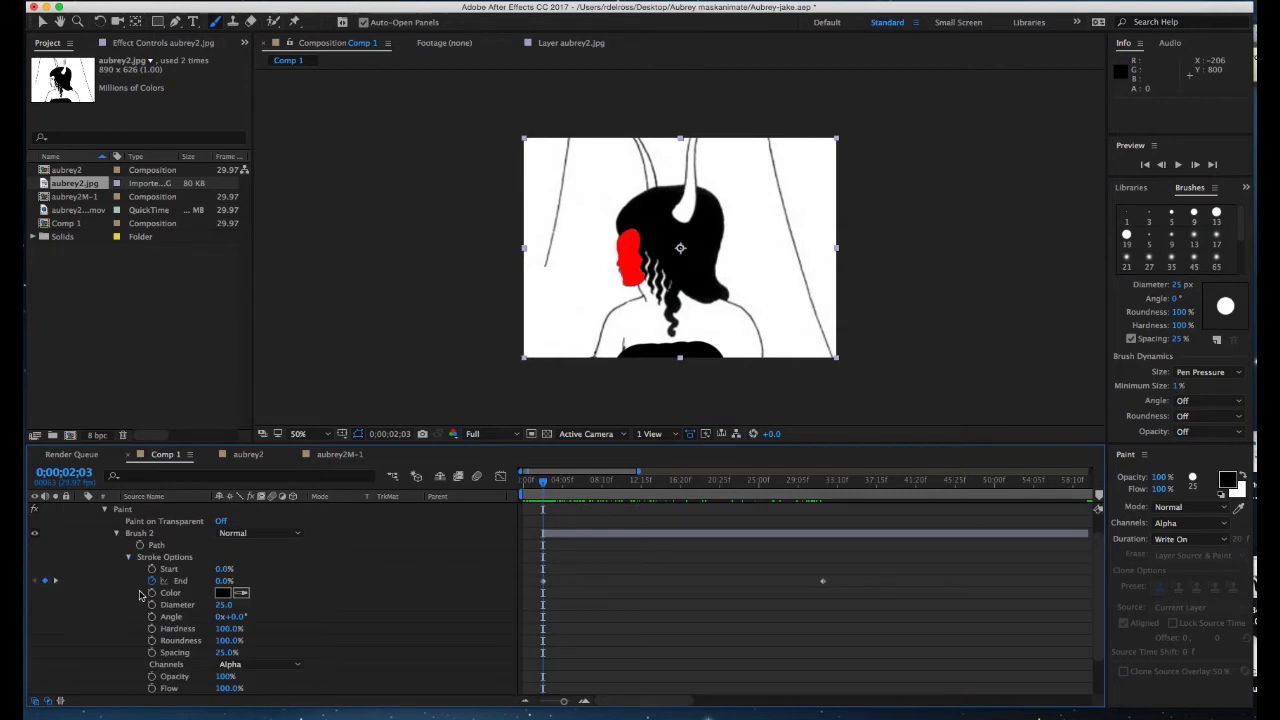
pyautogui.click(66, 472)
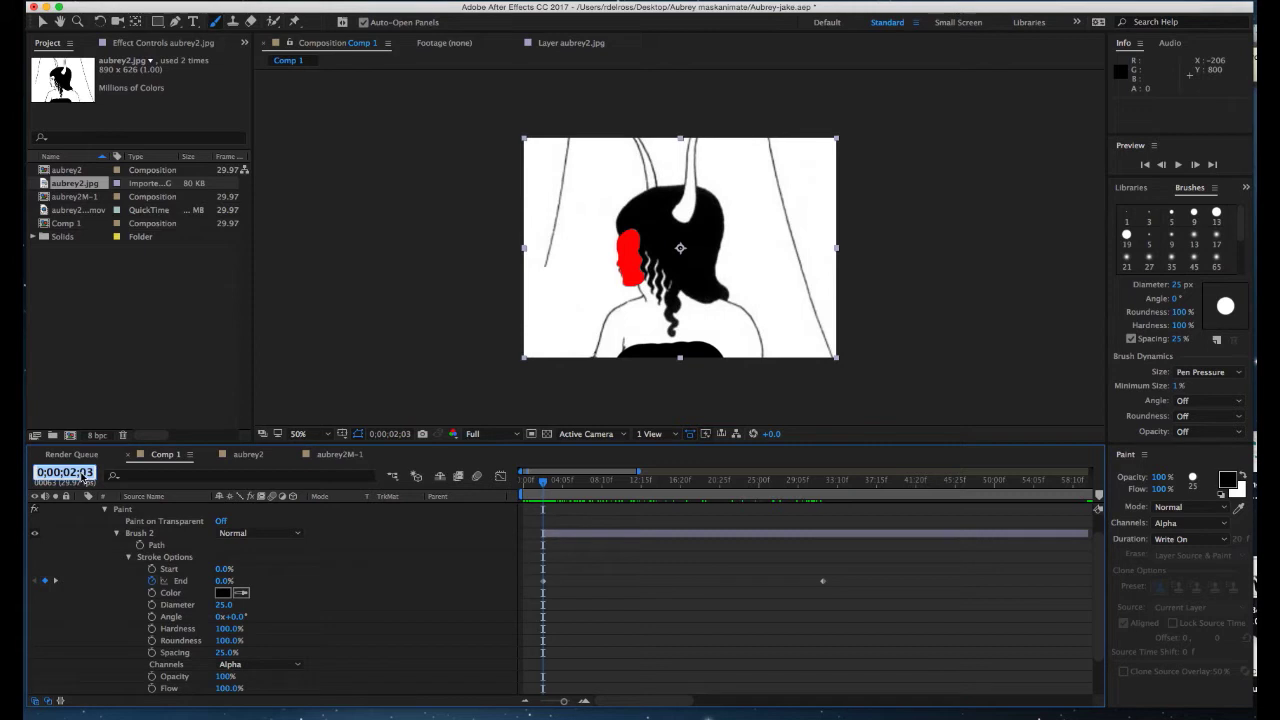
pyautogui.write('400')
pyautogui.press('Return')
pyautogui.moveTo(824, 585)
pyautogui.mouseDown()
pyautogui.moveTo(623, 586)
pyautogui.moveTo(561, 600)
pyautogui.mouseUp()
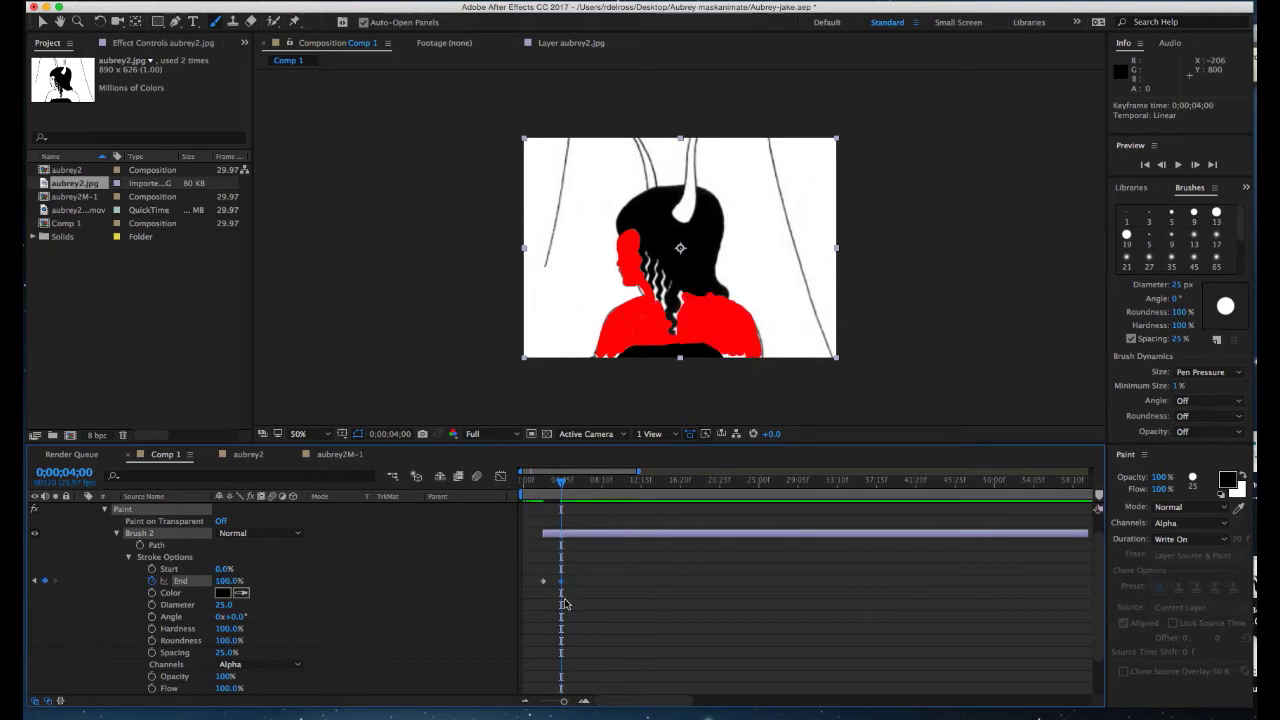
pyautogui.click(104, 510)
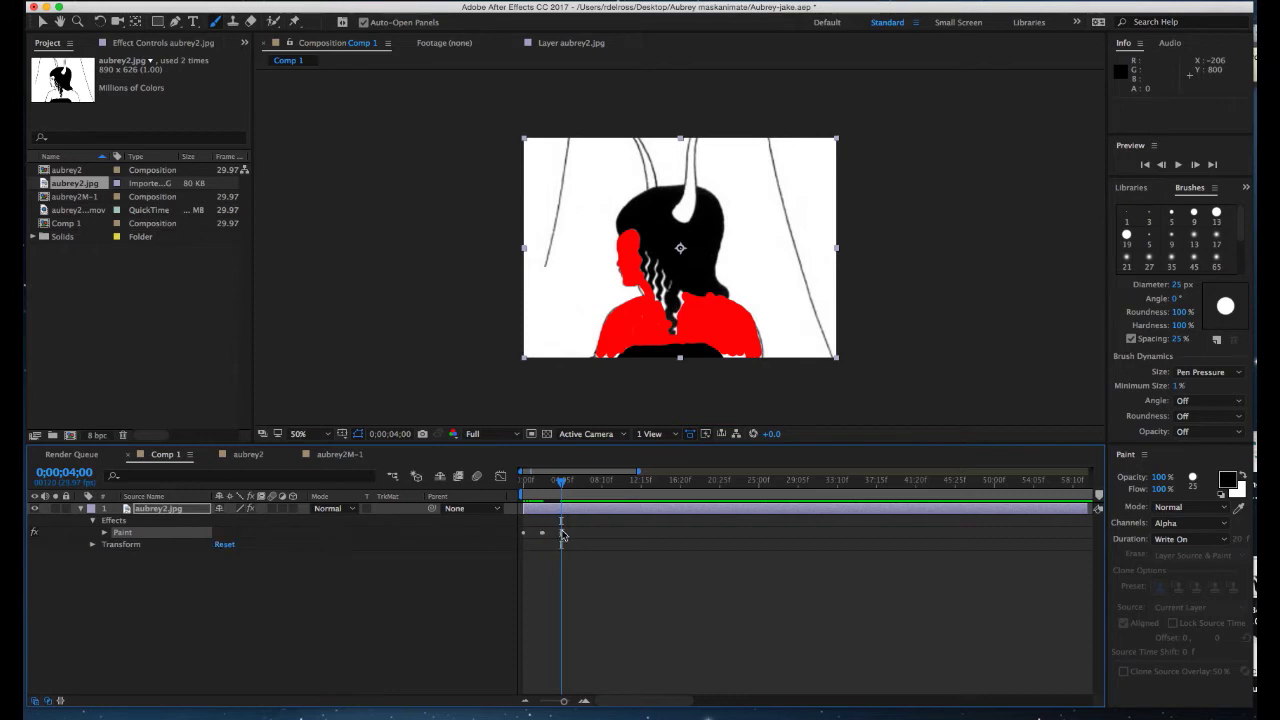
# Preview the paint animation from the start and check Comp 1's background colour setting
pyautogui.moveTo(563, 484); pyautogui.dragTo(510, 486)
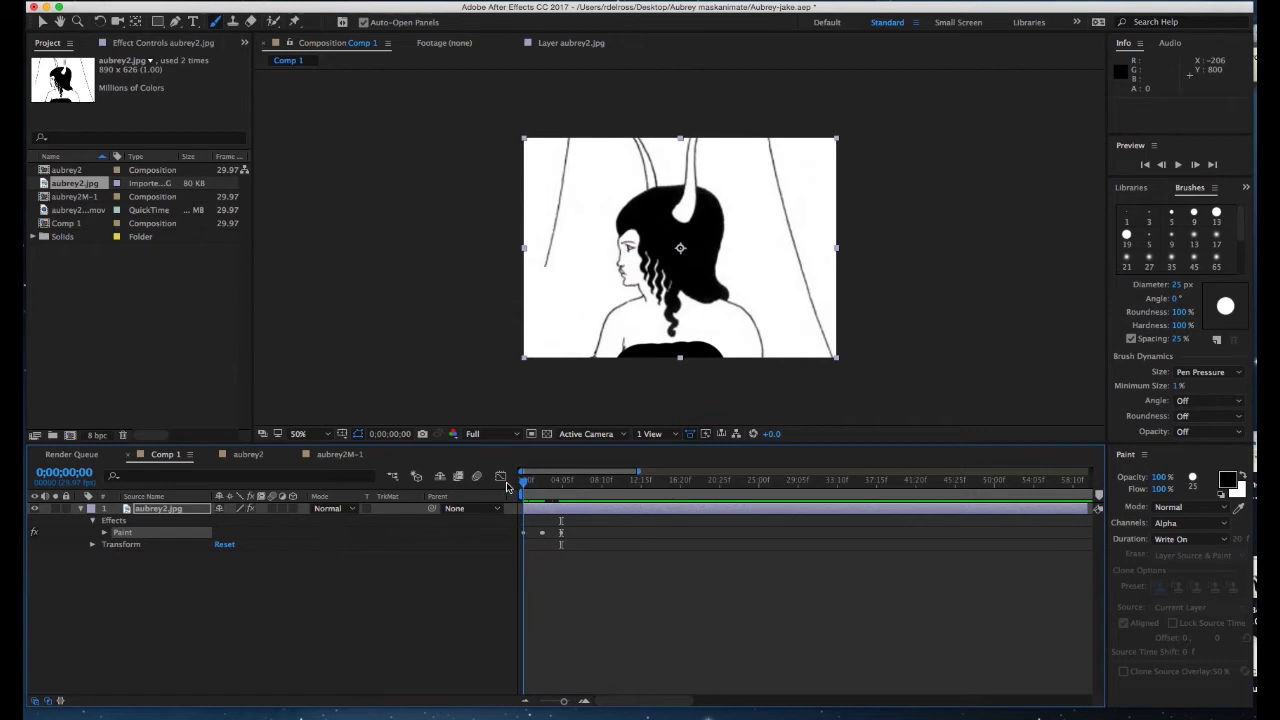
pyautogui.click(343, 50)
pyautogui.press('space')
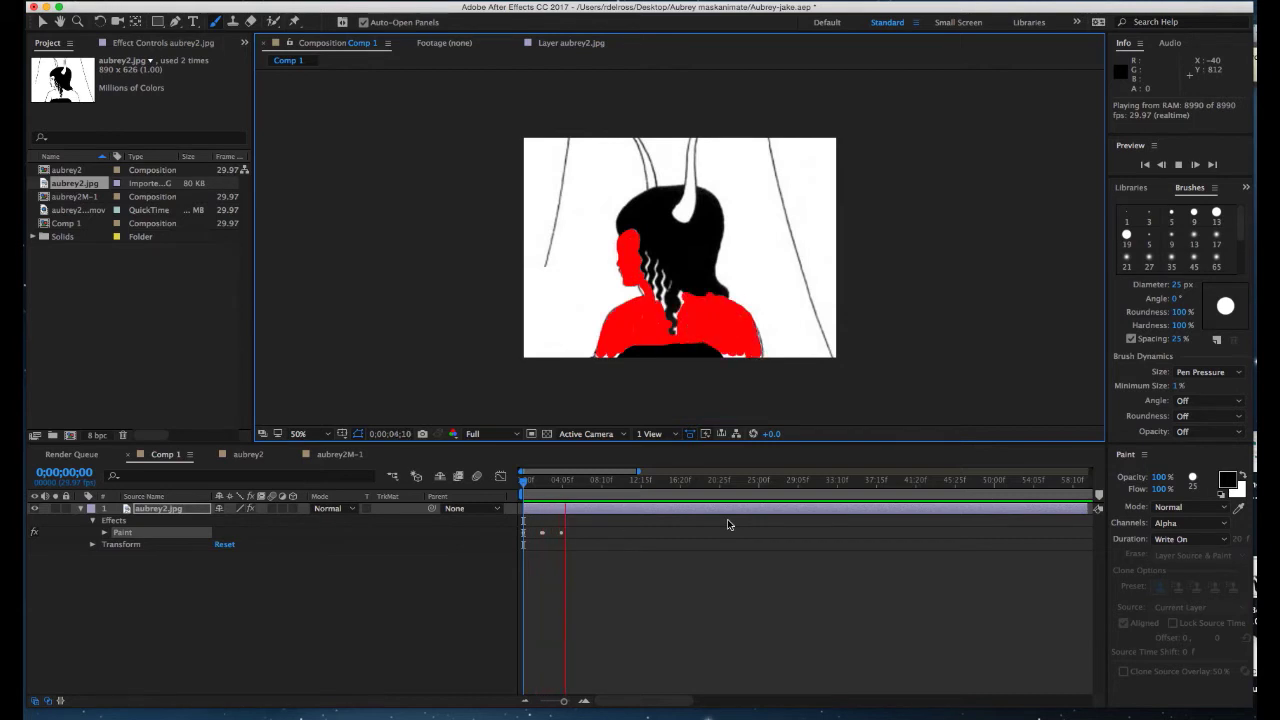
pyautogui.press('space')
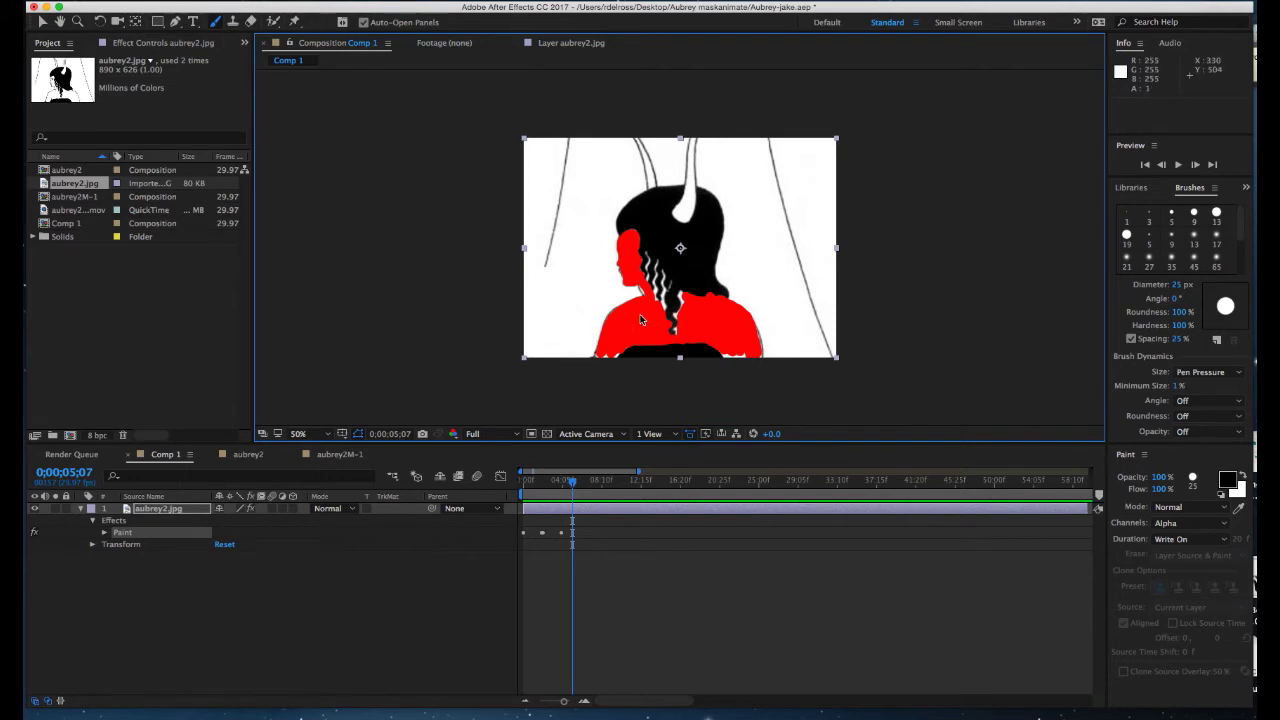
pyautogui.click(230, 3)
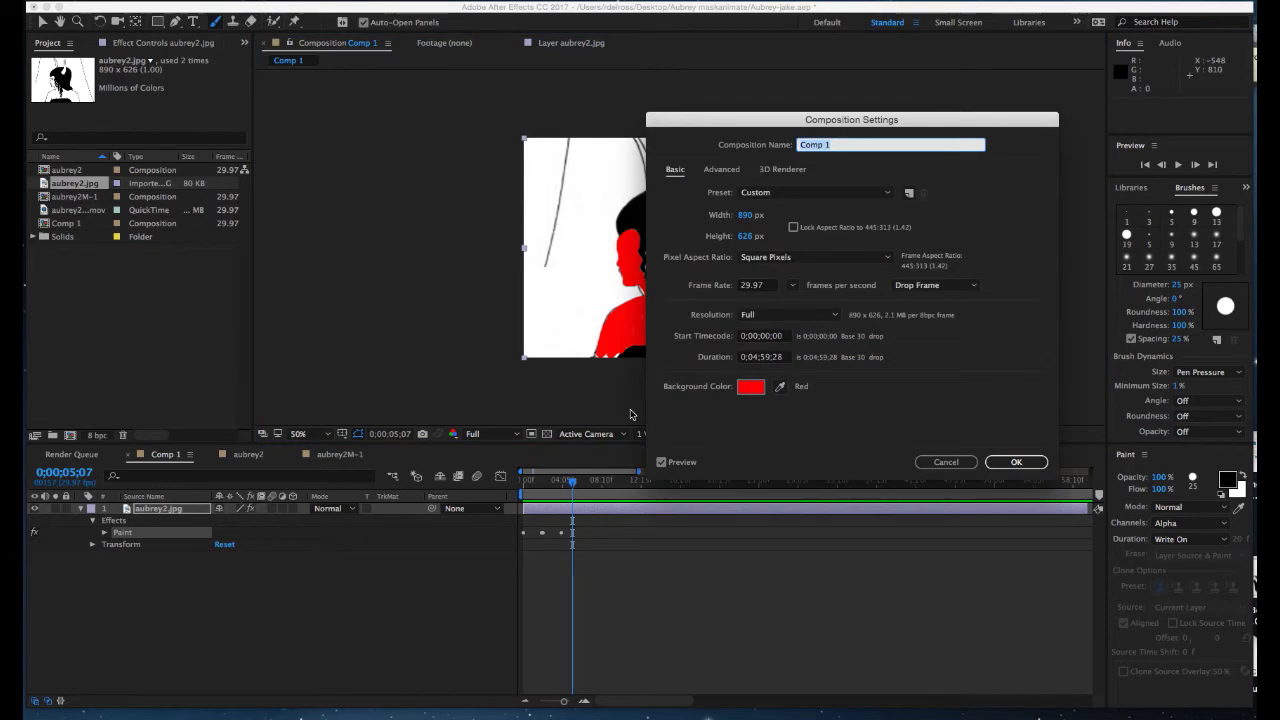
pyautogui.click(945, 463)
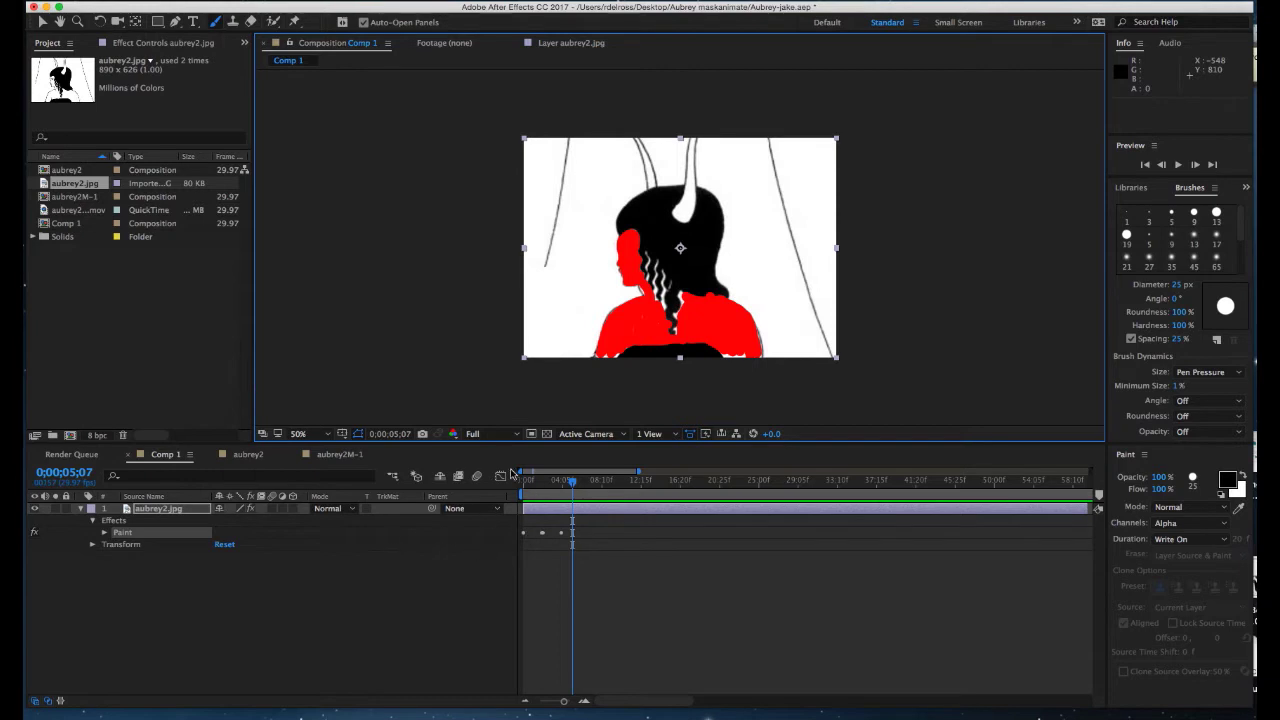
# Reopen the aubrey2.jpg layer in its own Layer view for painting
pyautogui.click(486, 557)
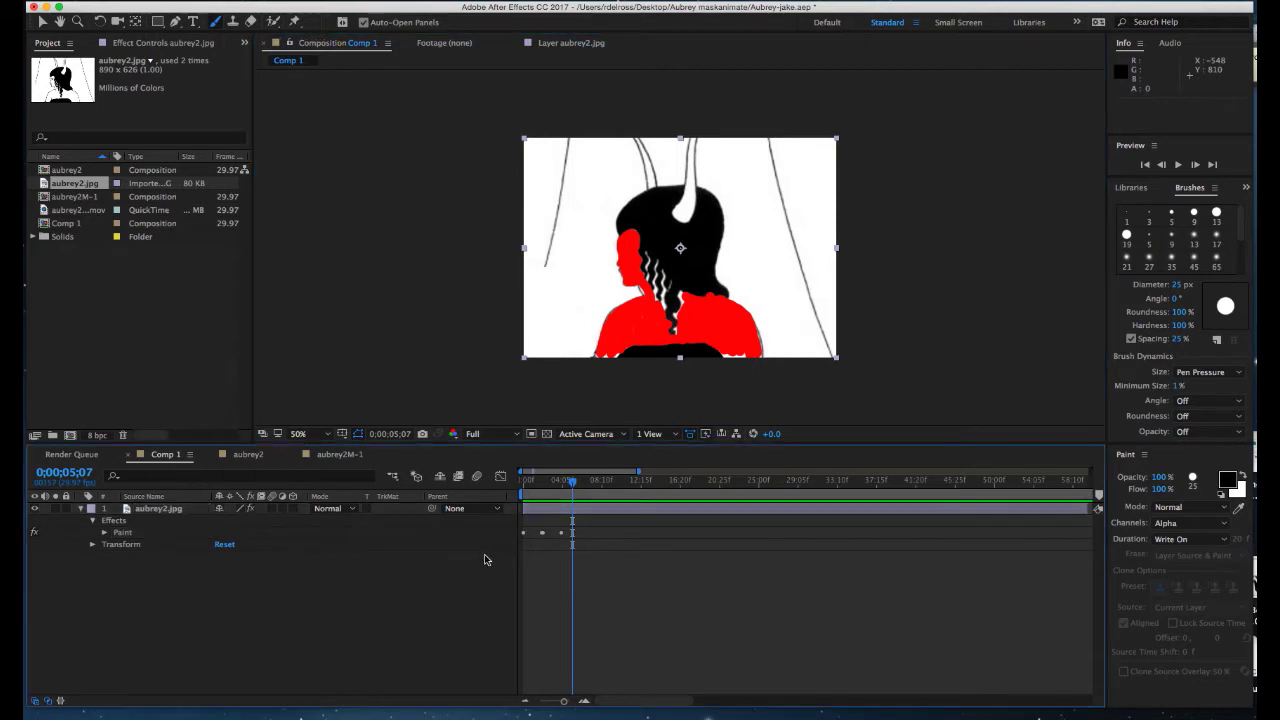
pyautogui.doubleClick(563, 517)
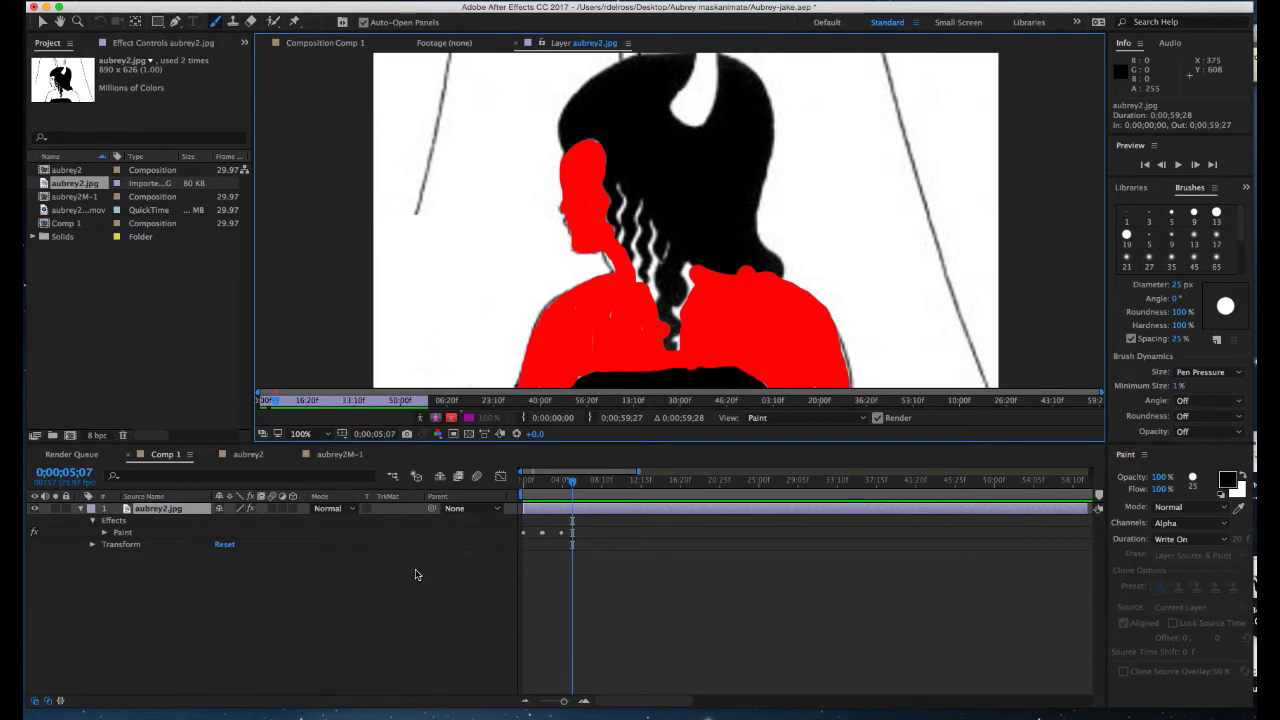
# Set the brush diameter to 35 px and paint one continuous alpha stroke over the figure's black hair at 0;00;05;07
pyautogui.click(416, 574)
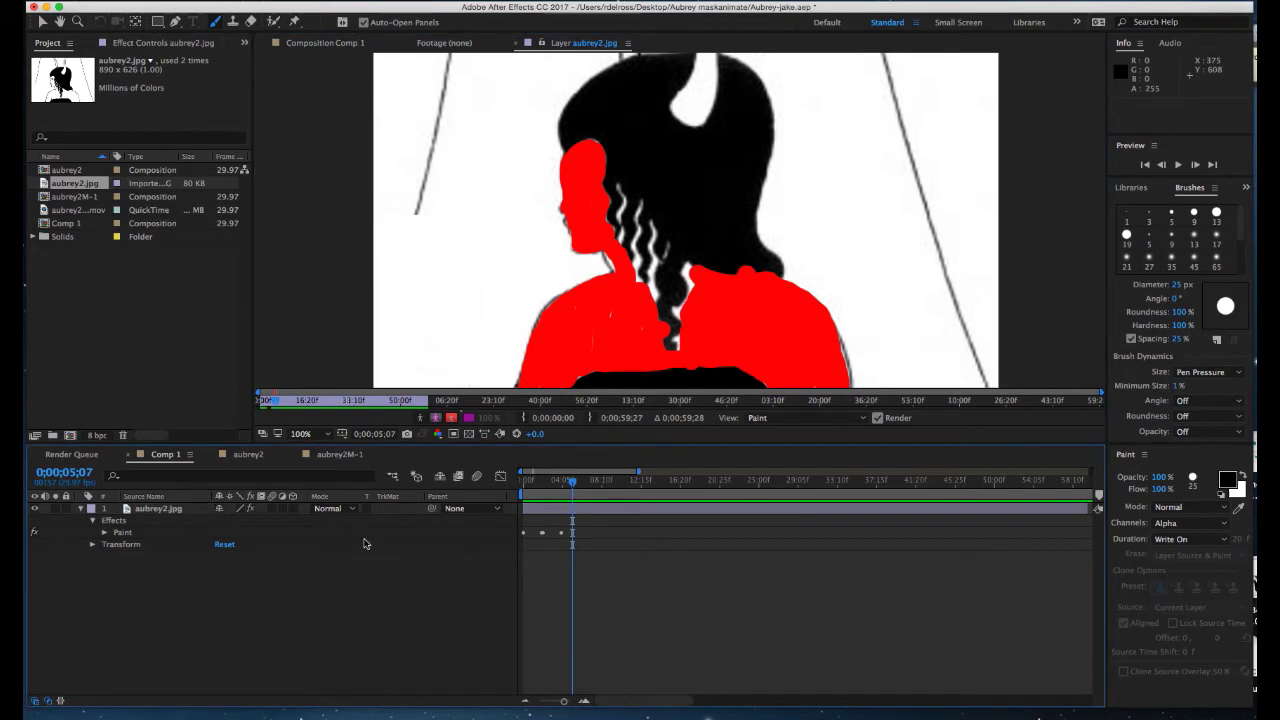
pyautogui.click(555, 515)
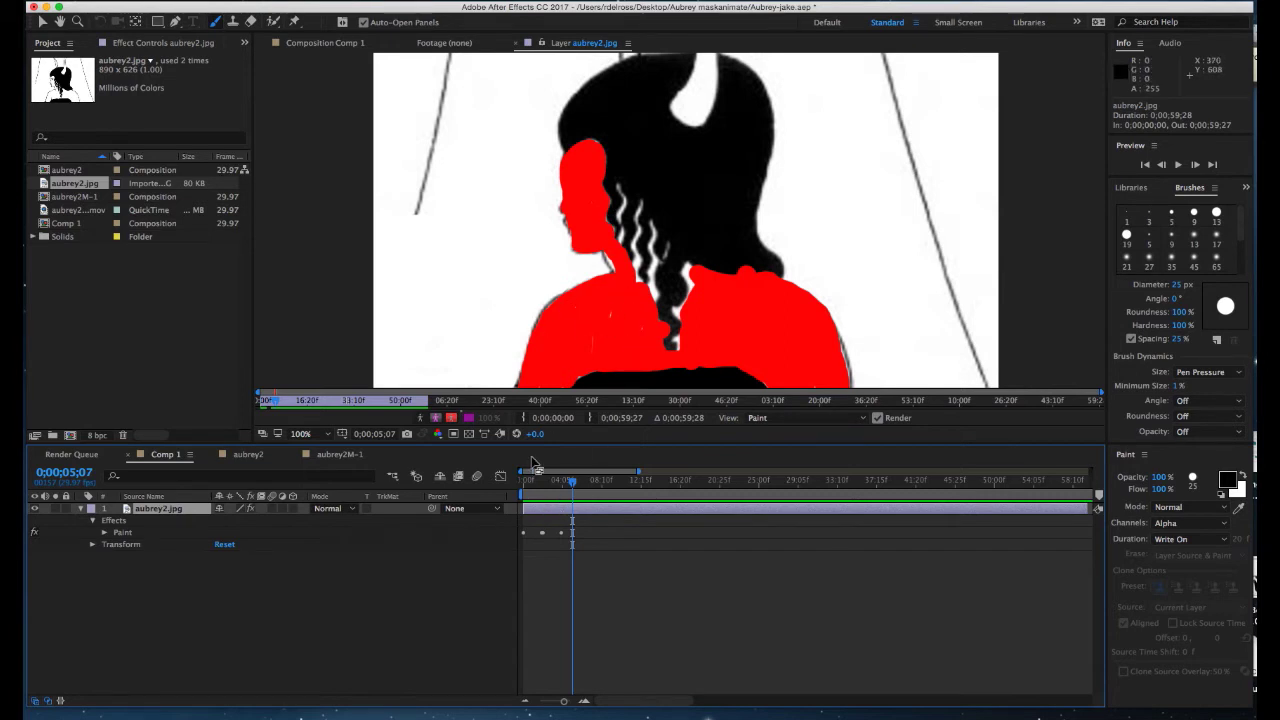
pyautogui.click(489, 573)
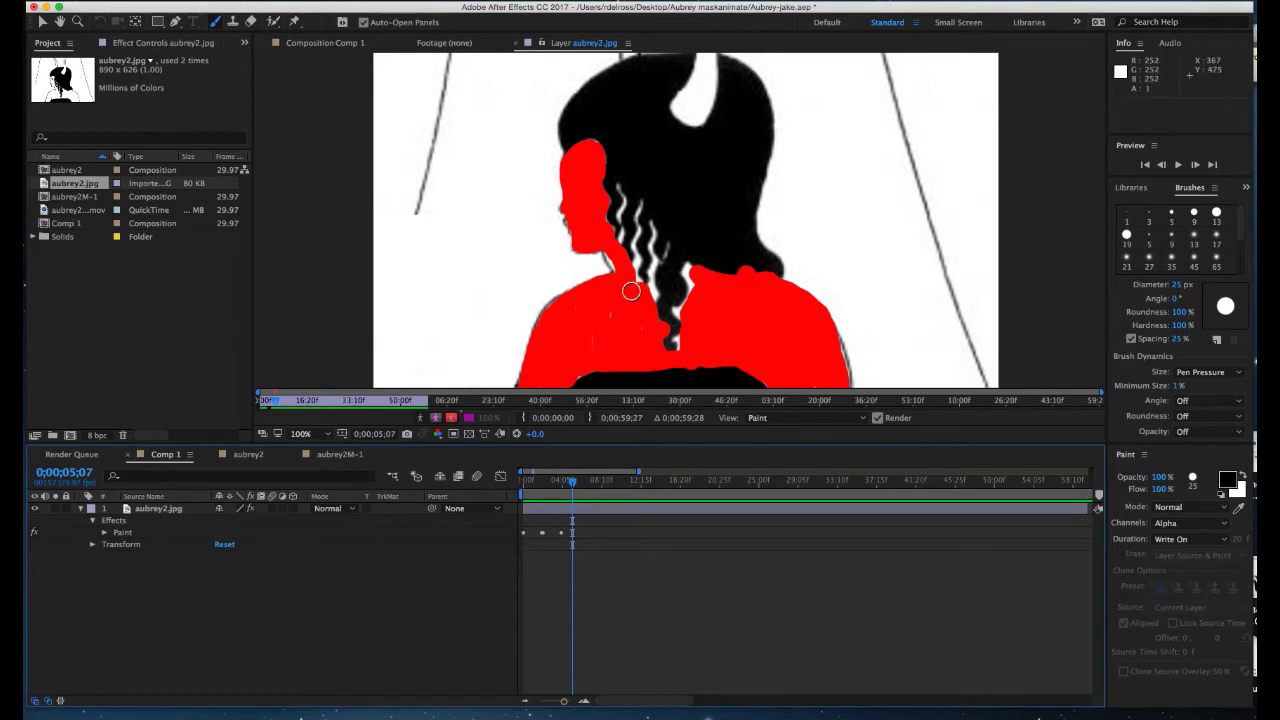
pyautogui.moveTo(704, 230); pyautogui.dragTo(710, 286)
pyautogui.press('space')
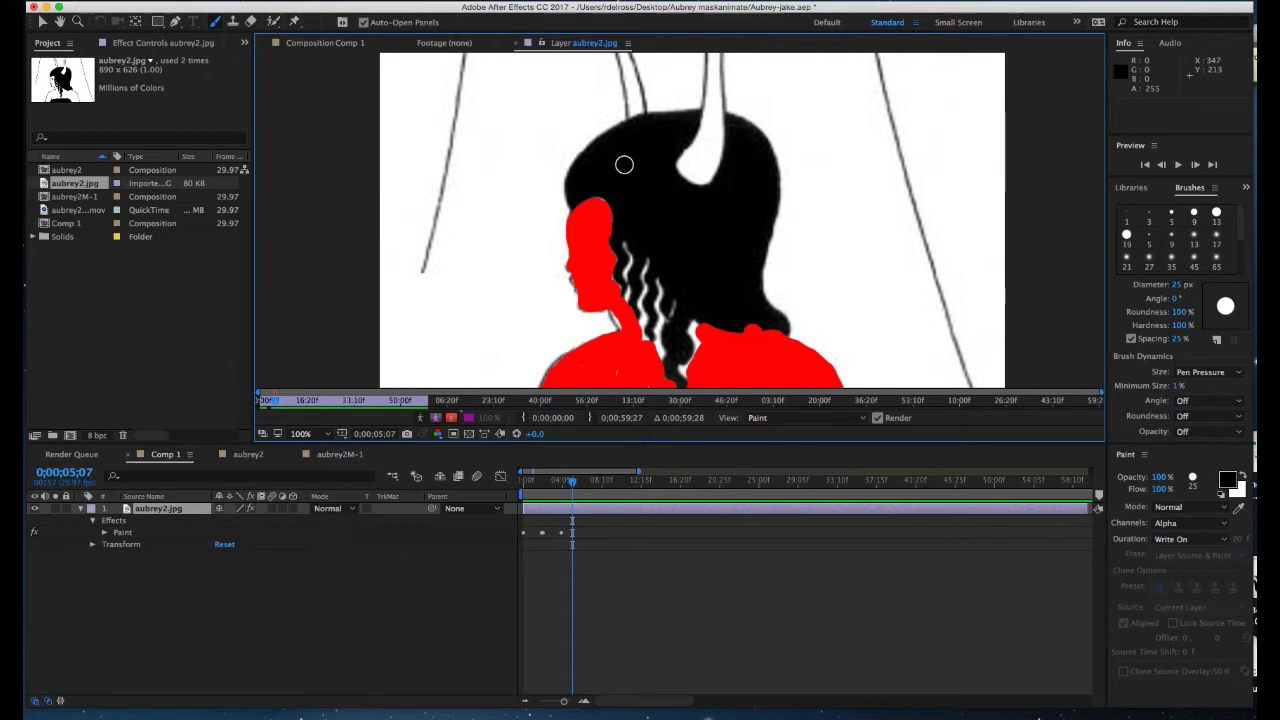
pyautogui.click(1178, 285)
pyautogui.write('35')
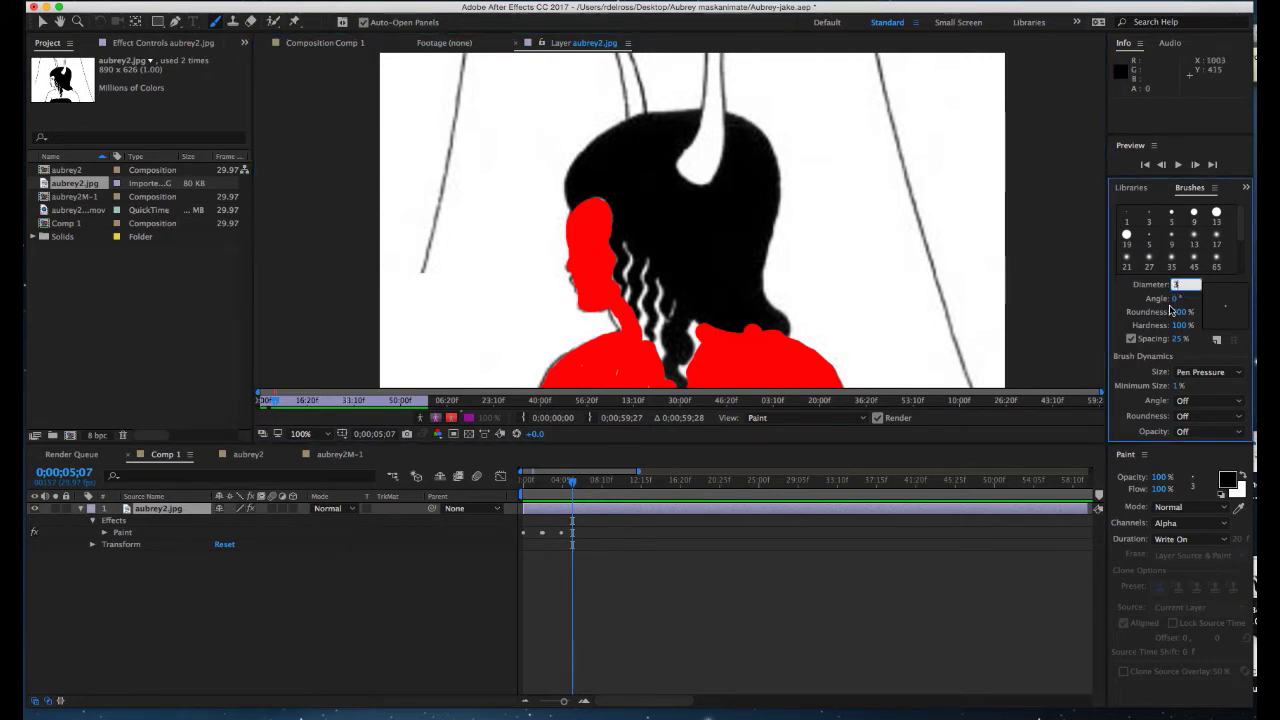
pyautogui.press('Return')
pyautogui.moveTo(686, 120)
pyautogui.mouseDown()
pyautogui.moveTo(635, 138)
pyautogui.moveTo(582, 188)
pyautogui.moveTo(646, 167)
pyautogui.moveTo(644, 212)
pyautogui.moveTo(627, 170)
pyautogui.moveTo(635, 185)
pyautogui.moveTo(673, 131)
pyautogui.moveTo(594, 152)
pyautogui.moveTo(569, 189)
pyautogui.mouseUp()
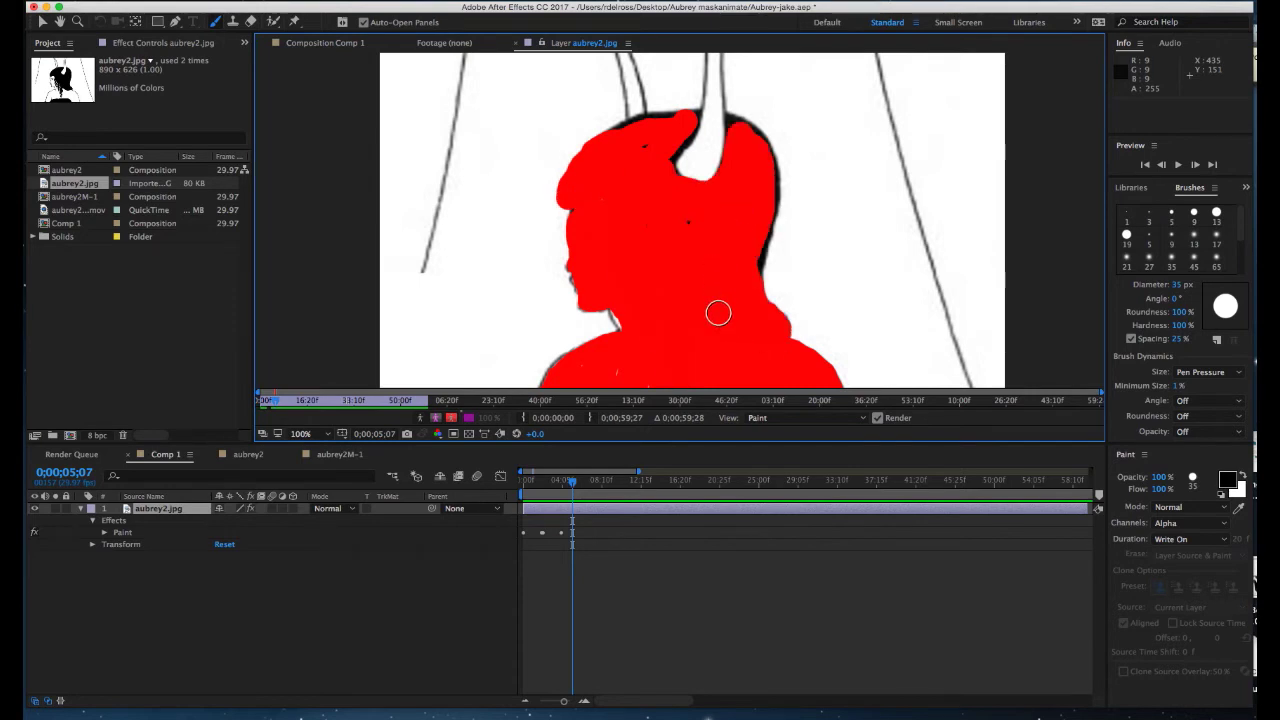
pyautogui.press('super+z')
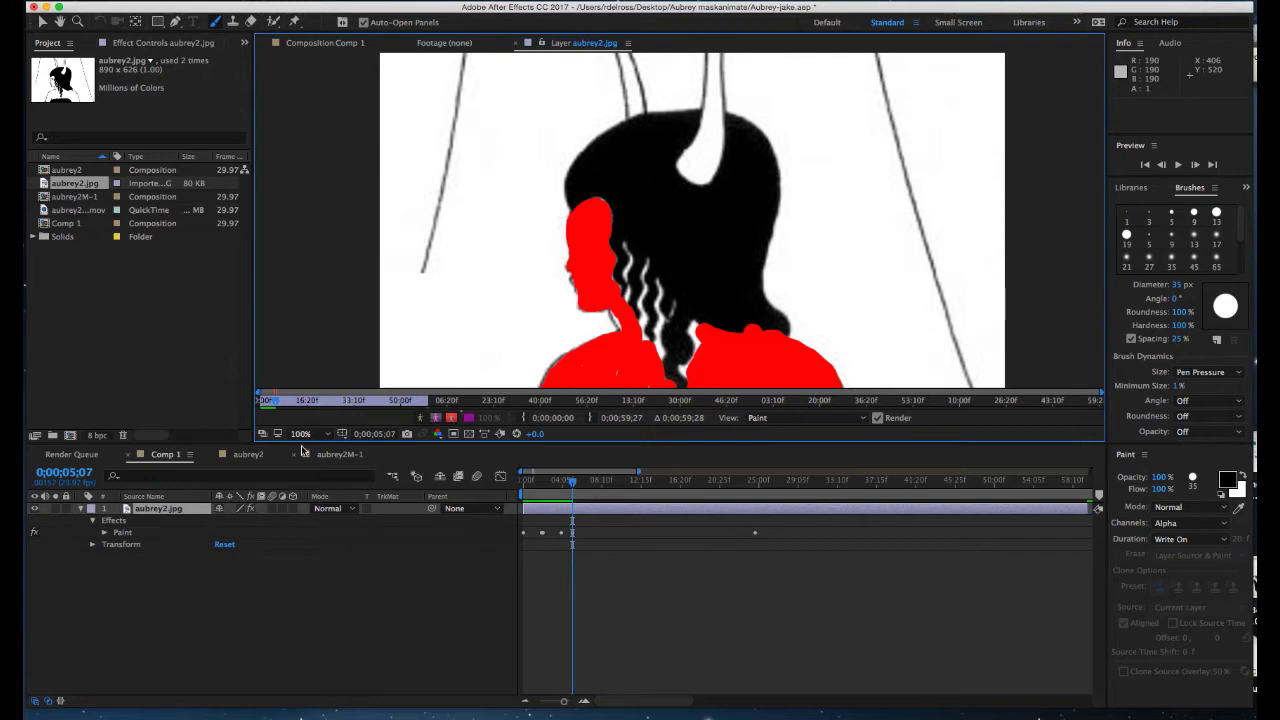
# Enlarge the timeline area, collapse Brush 2's stroke options, and reveal the stroke options of Brush 3
pyautogui.moveTo(304, 447); pyautogui.dragTo(304, 330)
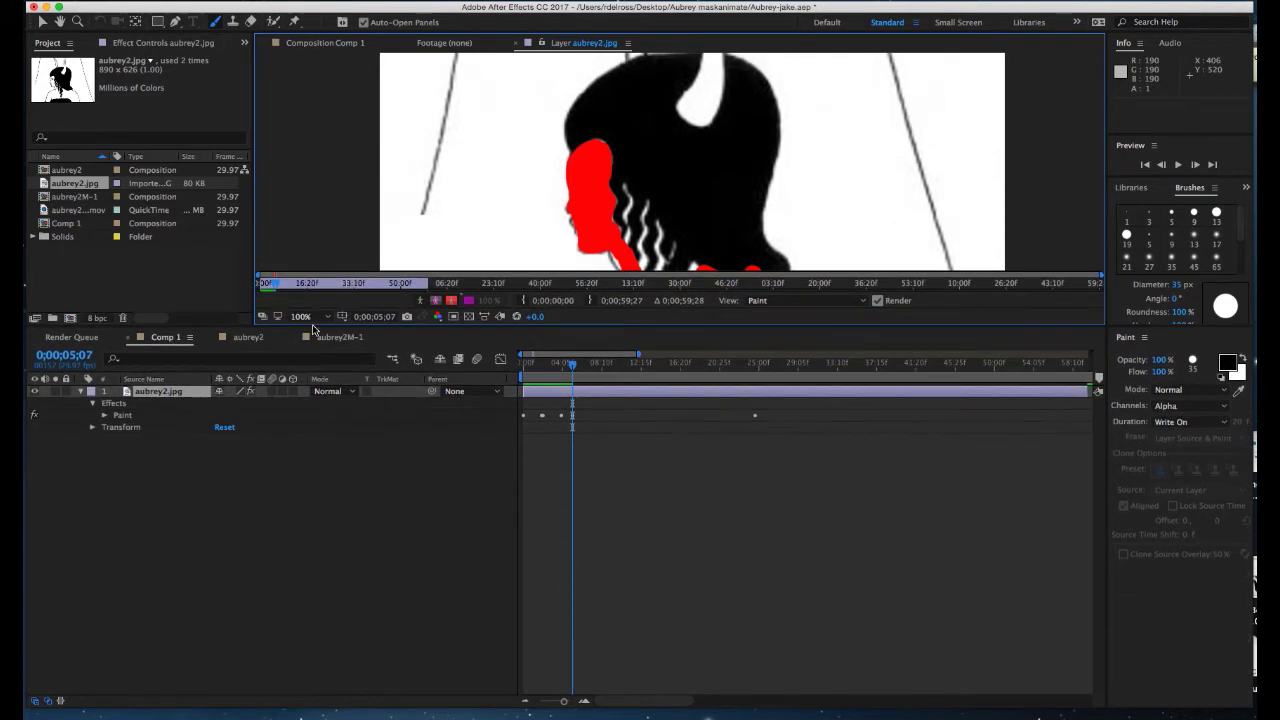
pyautogui.click(104, 416)
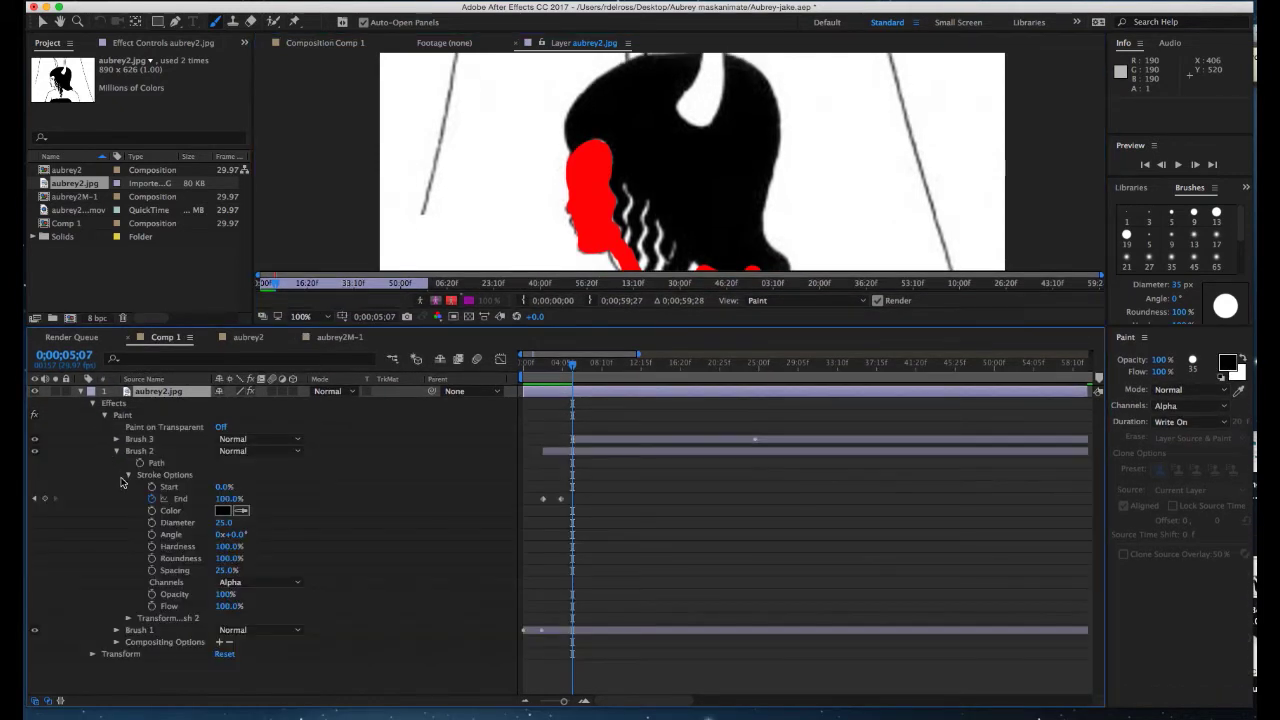
pyautogui.click(128, 475)
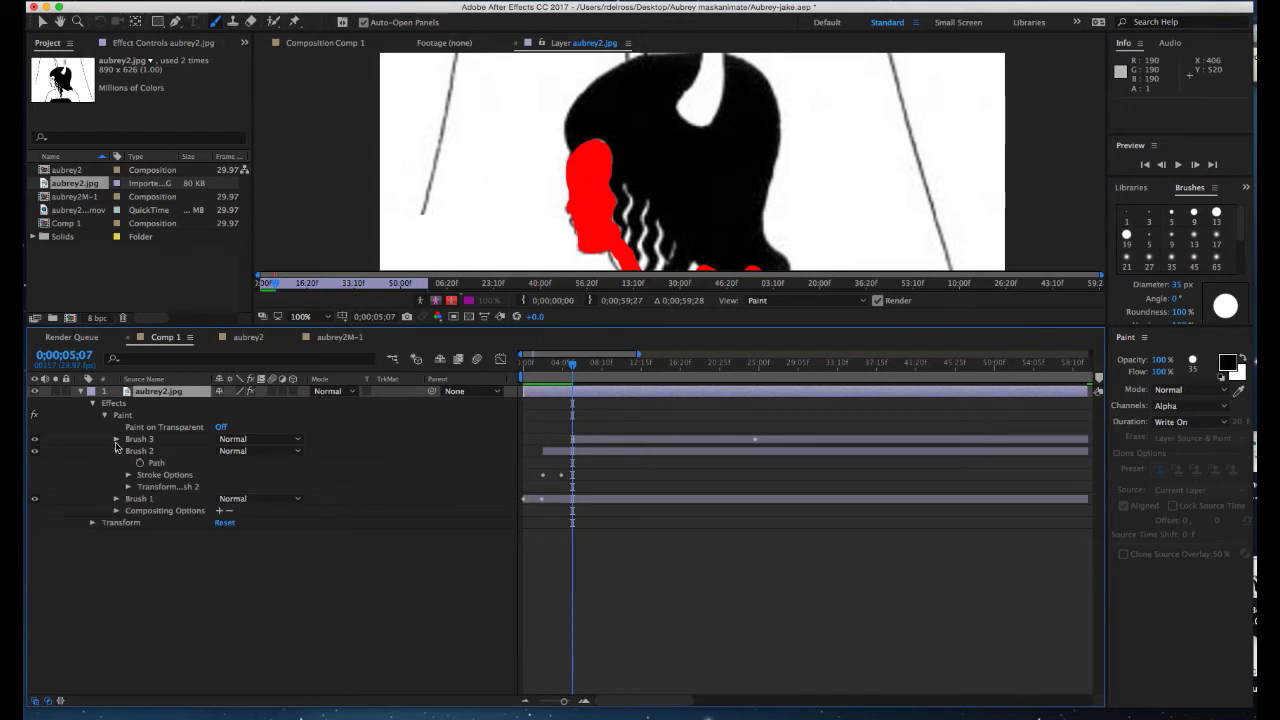
pyautogui.click(116, 439)
pyautogui.click(129, 463)
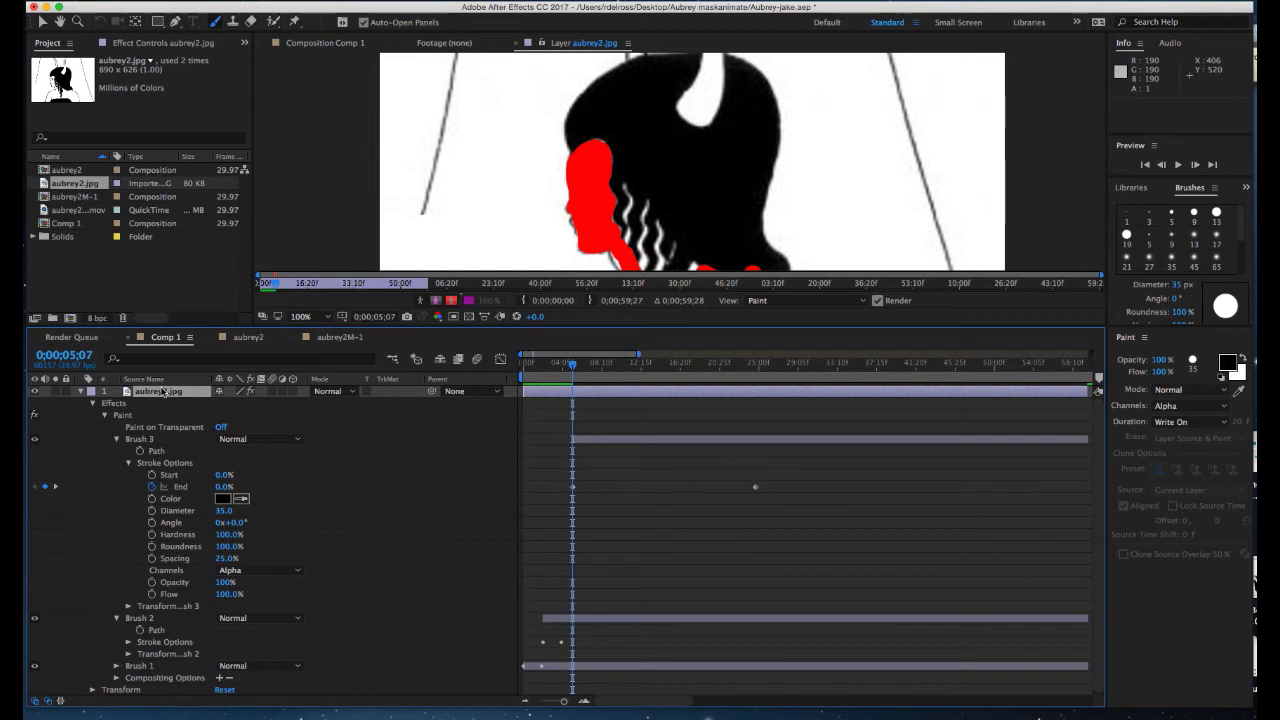
# Move Brush 3's last End keyframe to 0;00;07;00
pyautogui.click(64, 355)
pyautogui.write('600')
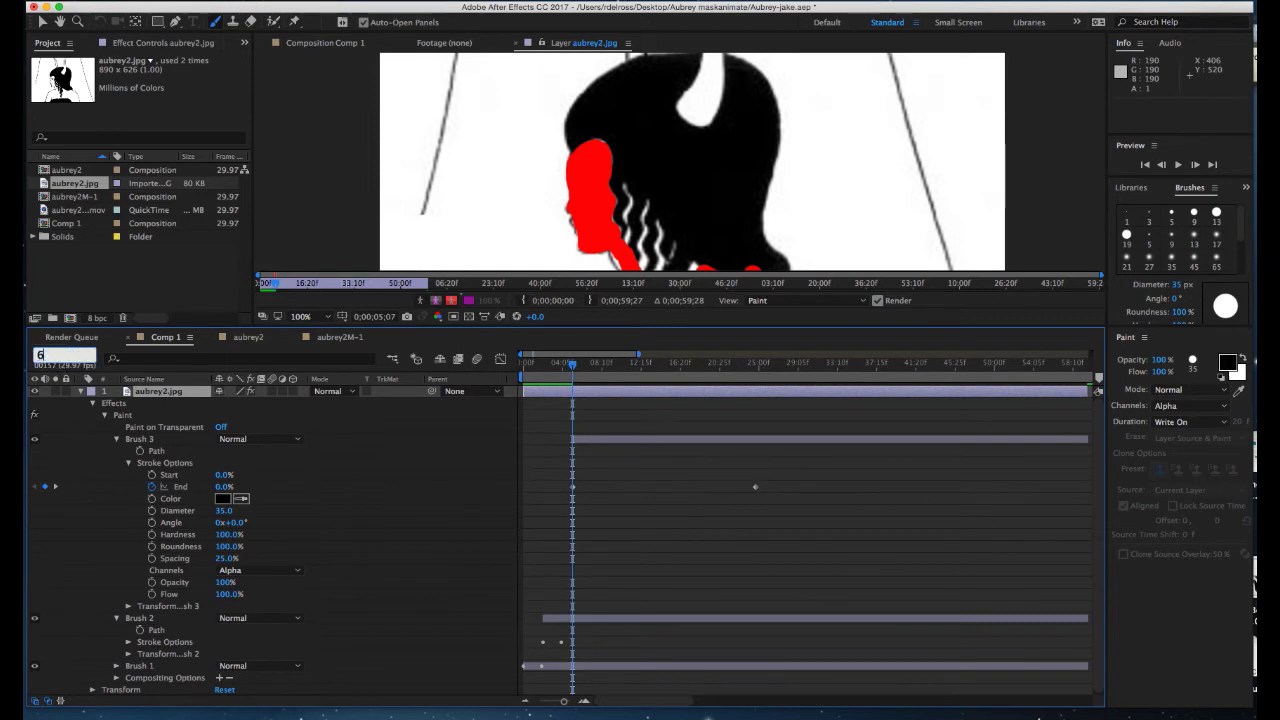
pyautogui.press('Return')
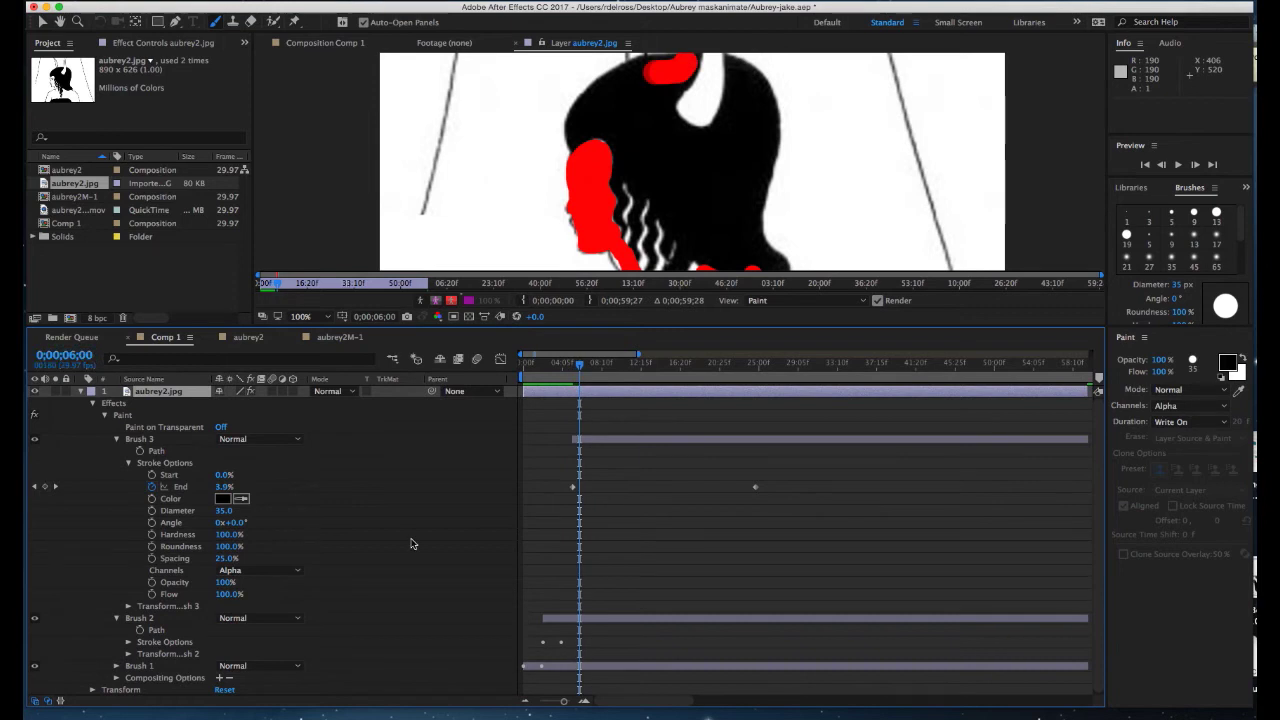
pyautogui.click(86, 360)
pyautogui.write('7;')
pyautogui.write('00')
pyautogui.press('Return')
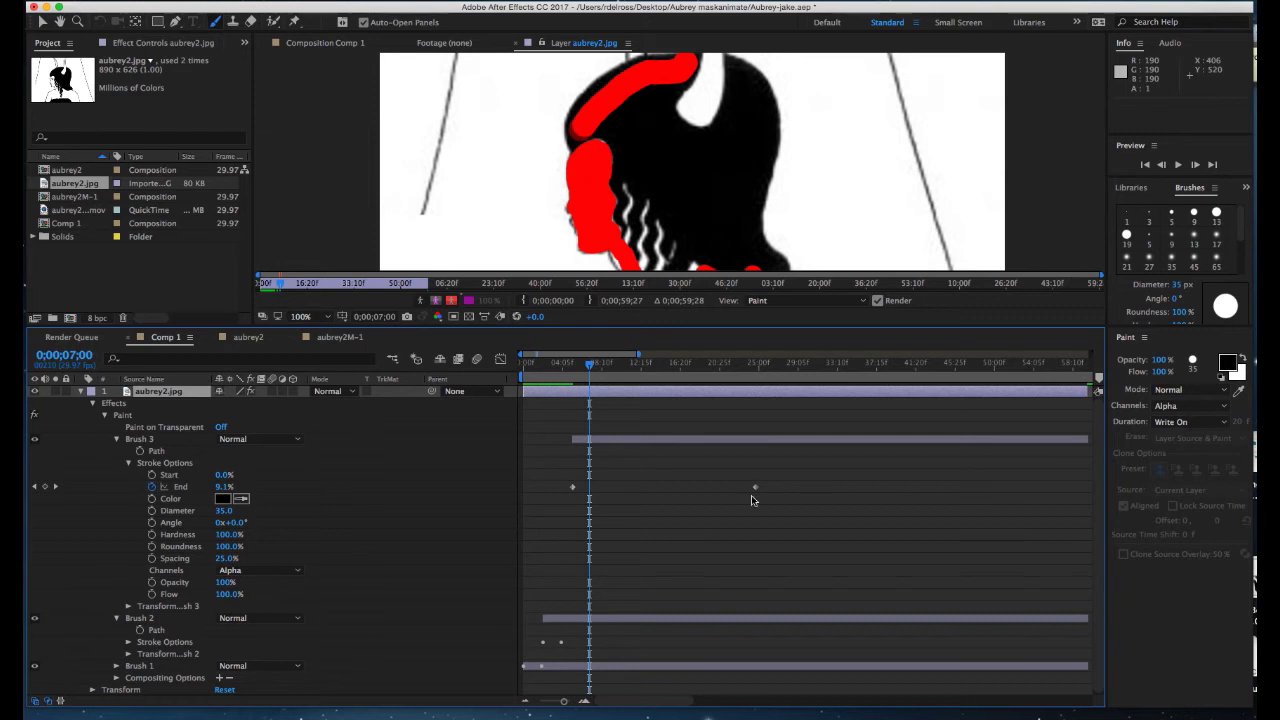
pyautogui.click(755, 488)
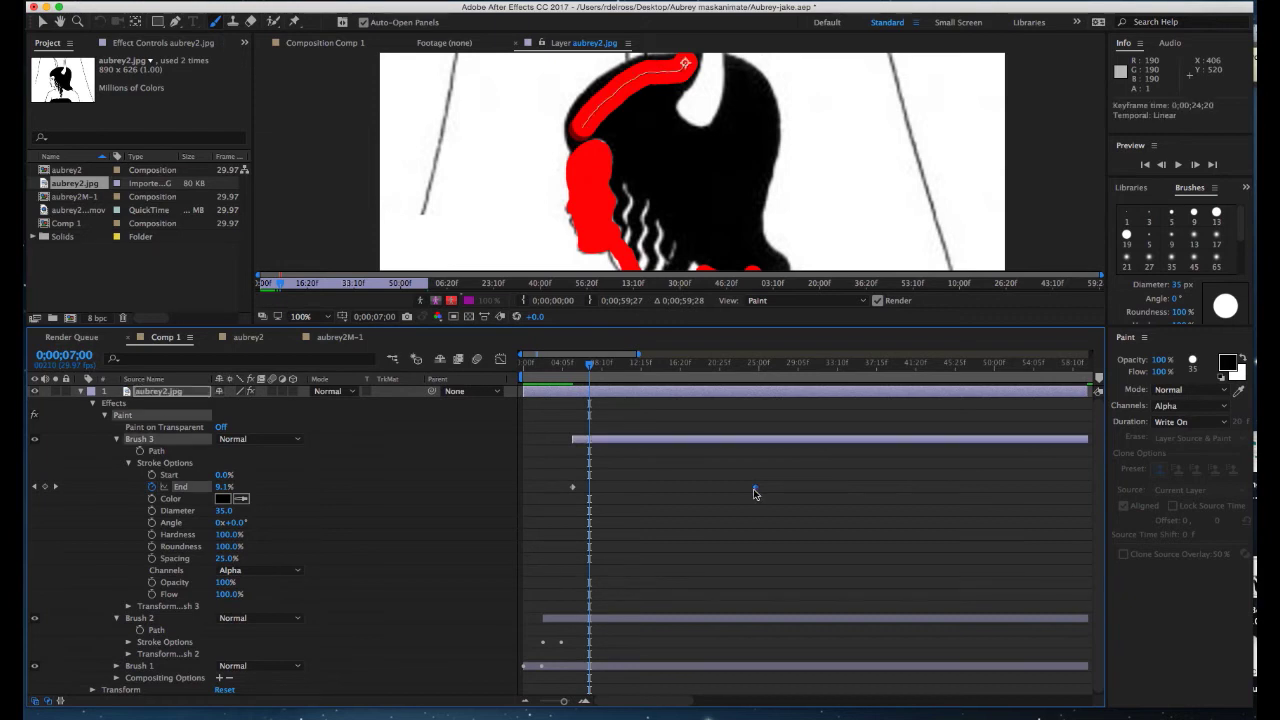
pyautogui.moveTo(755, 490); pyautogui.dragTo(591, 505)
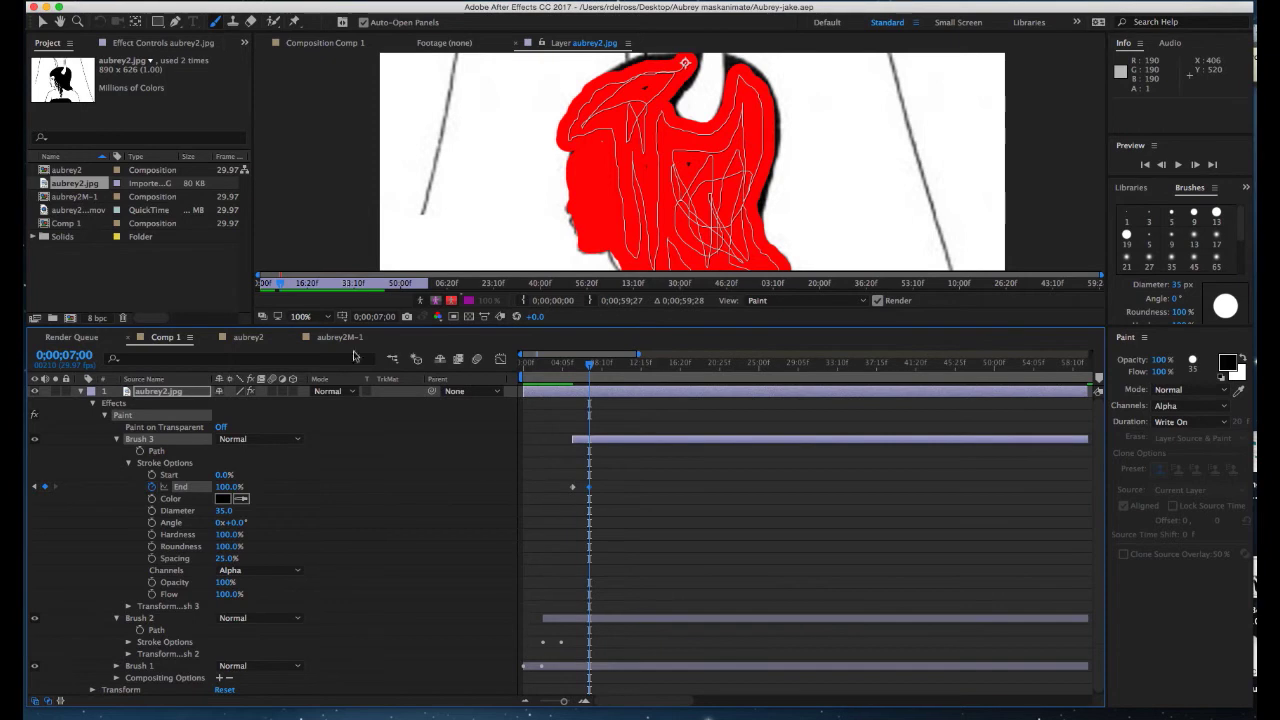
# Preview the three-stroke paint animation from the start in Comp 1, and collapse the aubrey2.jpg layer's properties
pyautogui.click(323, 43)
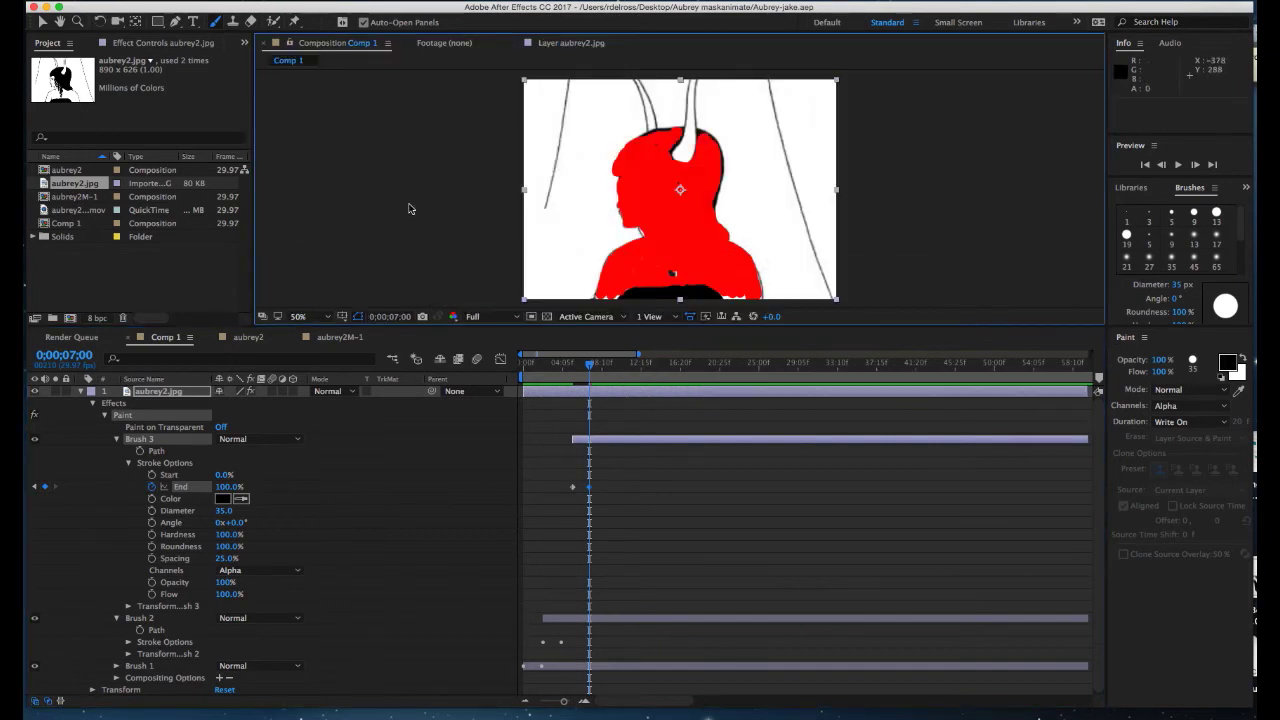
pyautogui.moveTo(594, 369); pyautogui.dragTo(500, 380)
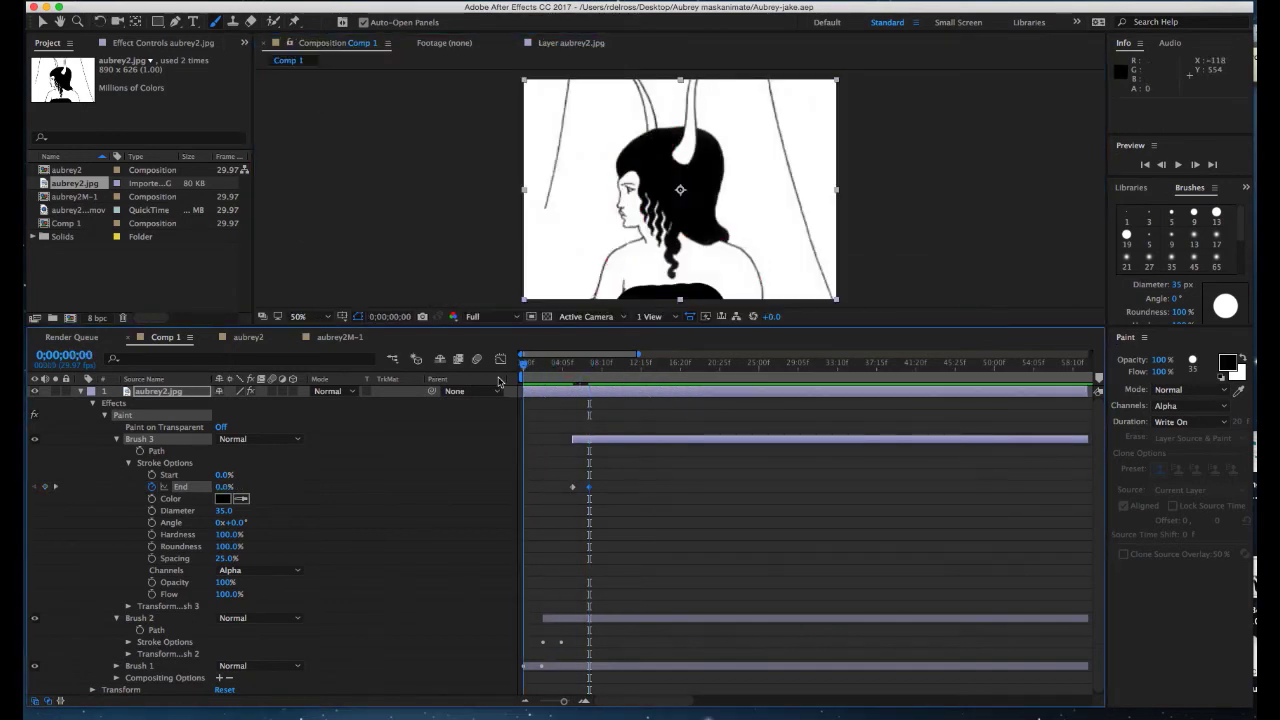
pyautogui.press('space')
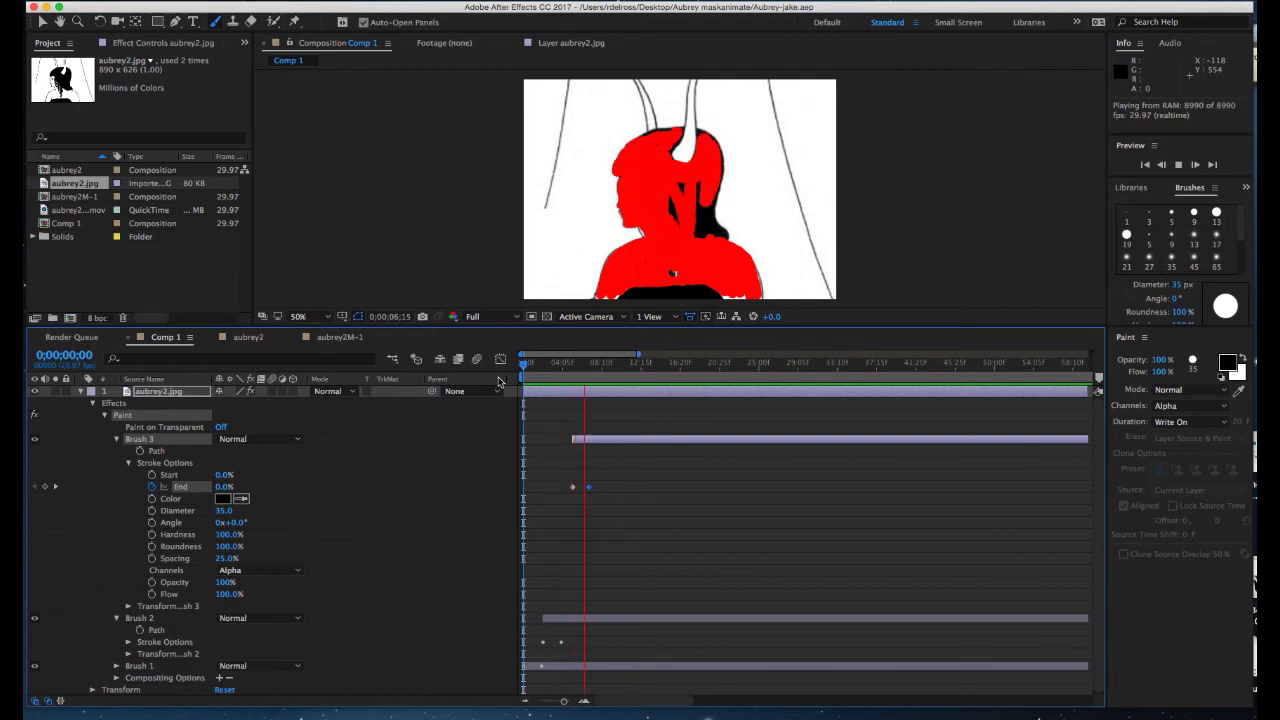
pyautogui.press('space')
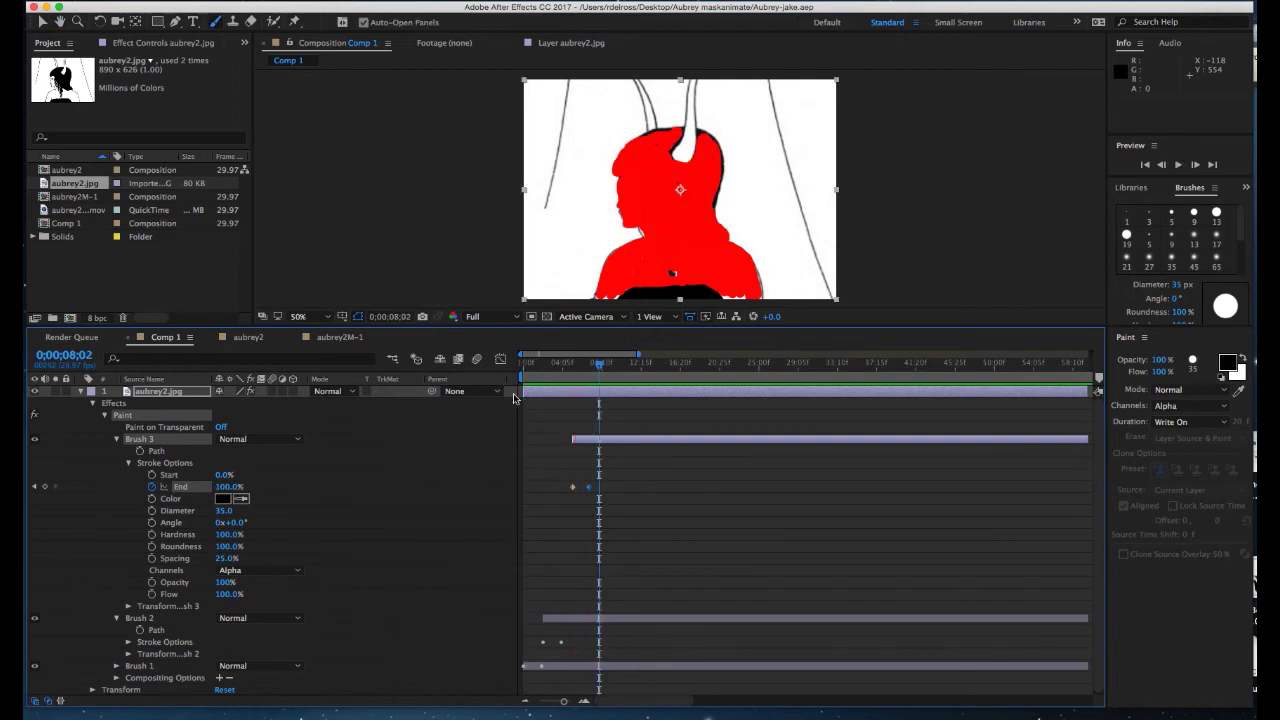
pyautogui.click(80, 391)
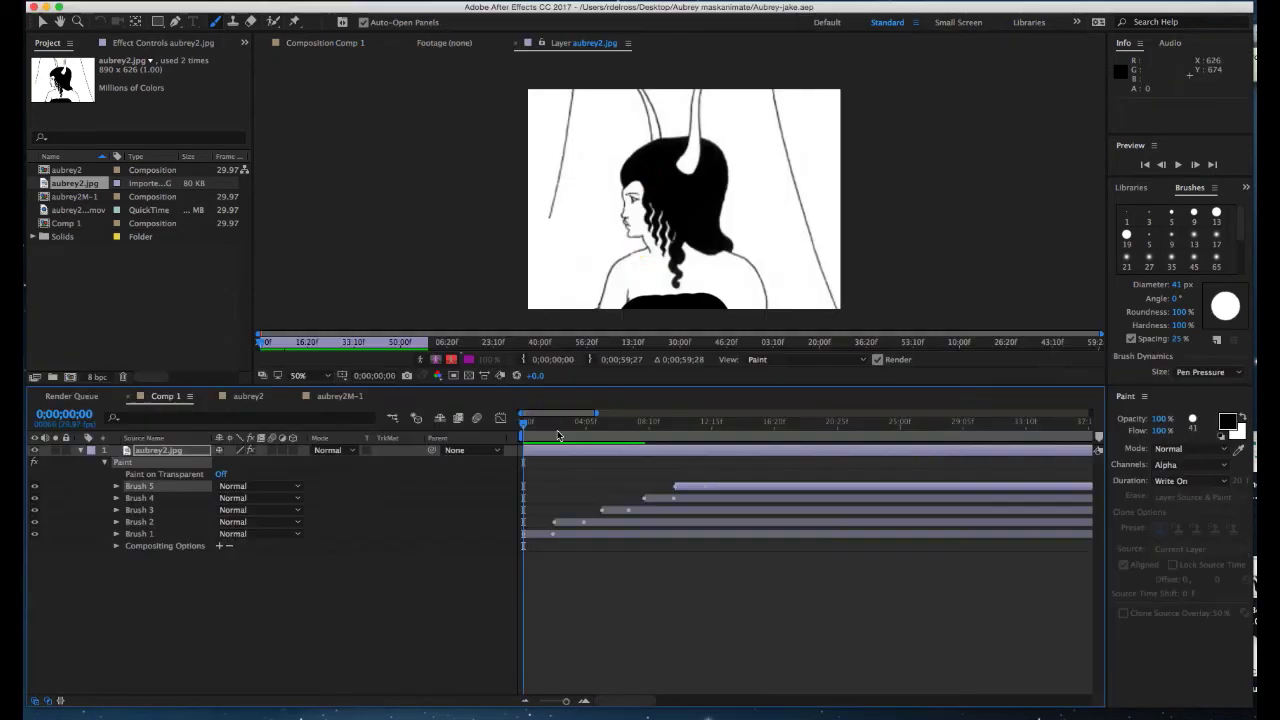
# Scrub the five paint strokes from the start to 0;00;12;20 and examine Brush 5's stroke options
pyautogui.moveTo(523, 424)
pyautogui.mouseDown()
pyautogui.moveTo(575, 436)
pyautogui.moveTo(714, 428)
pyautogui.mouseUp()
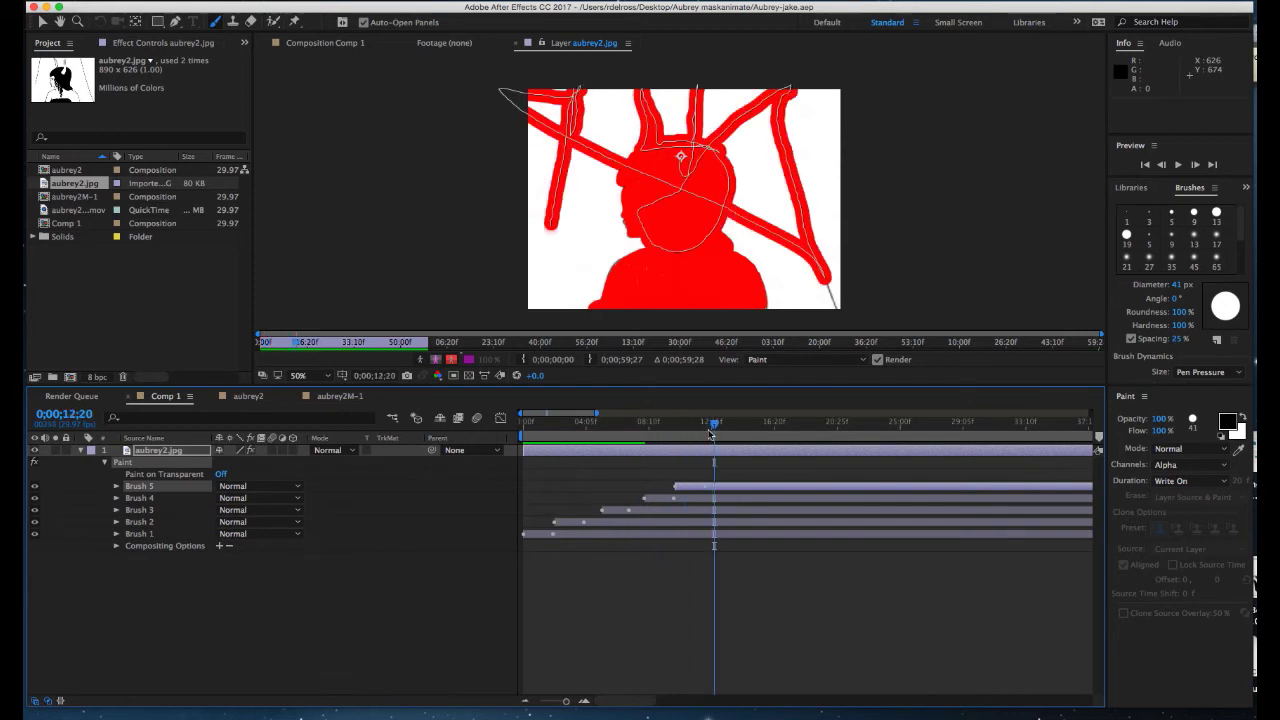
pyautogui.click(116, 486)
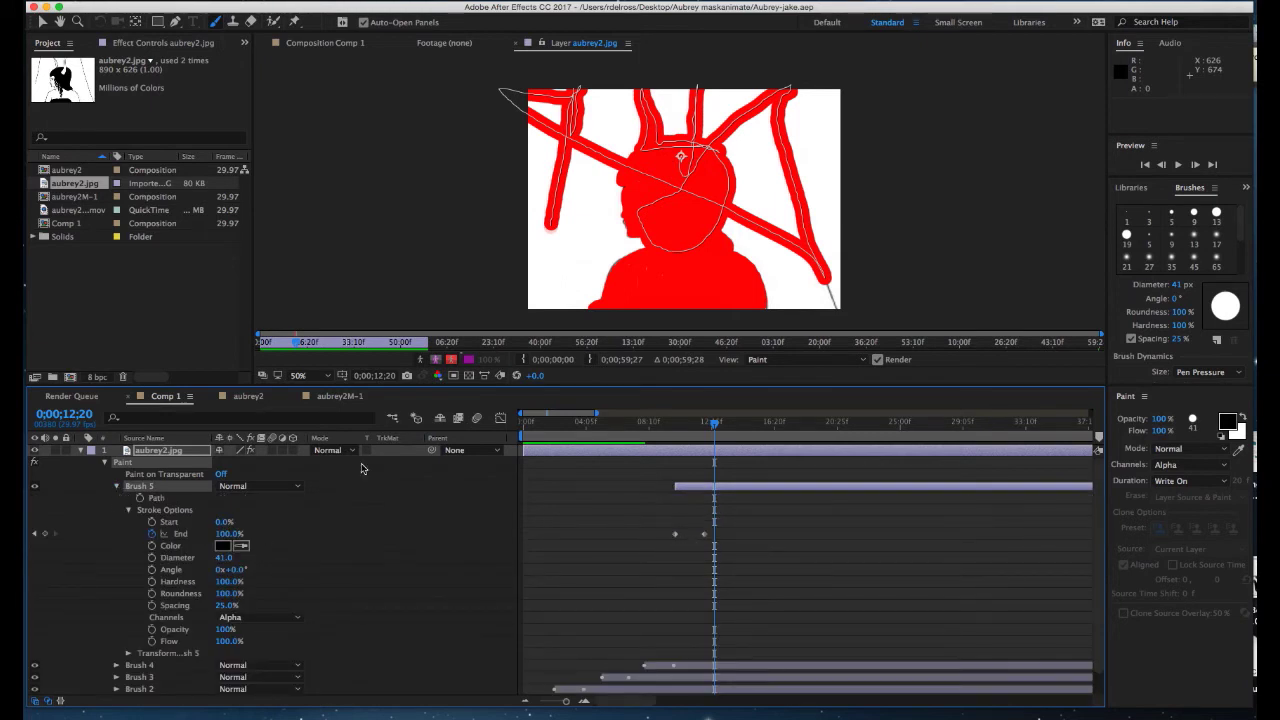
pyautogui.click(116, 486)
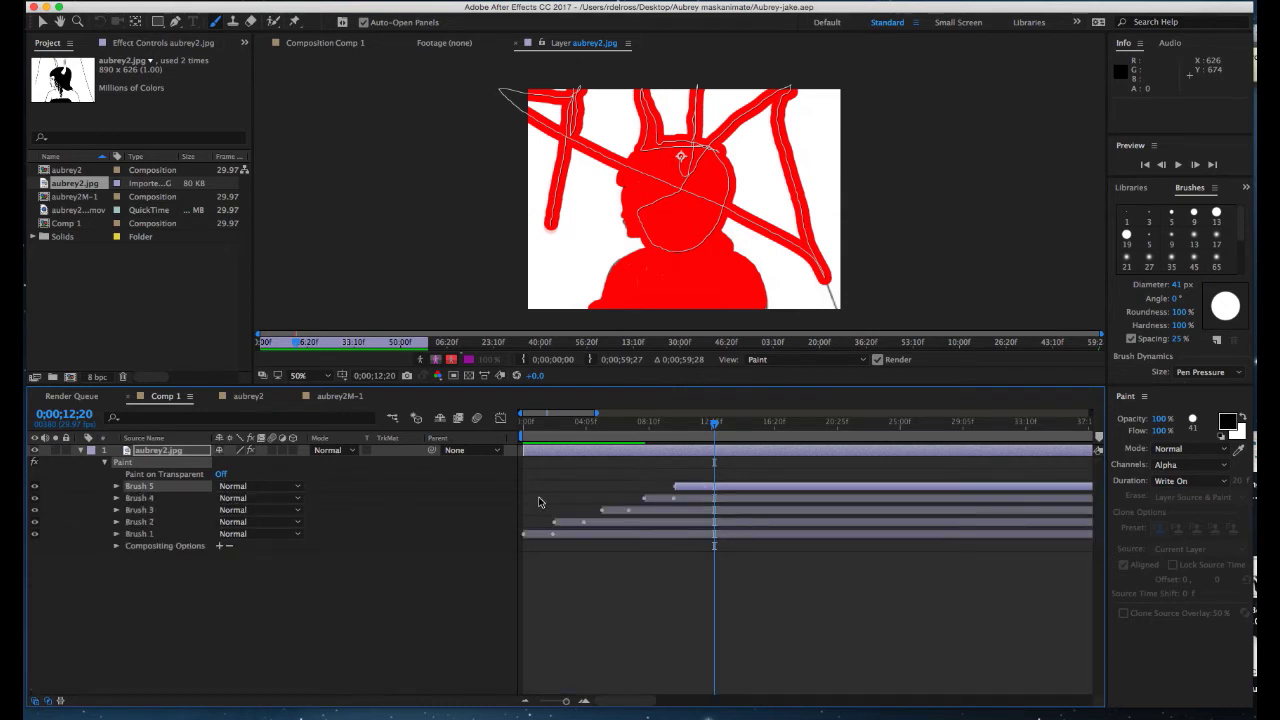
# Try shortening Brush 5's duration bar, and extend it back toward the end of the layer
pyautogui.press('-')
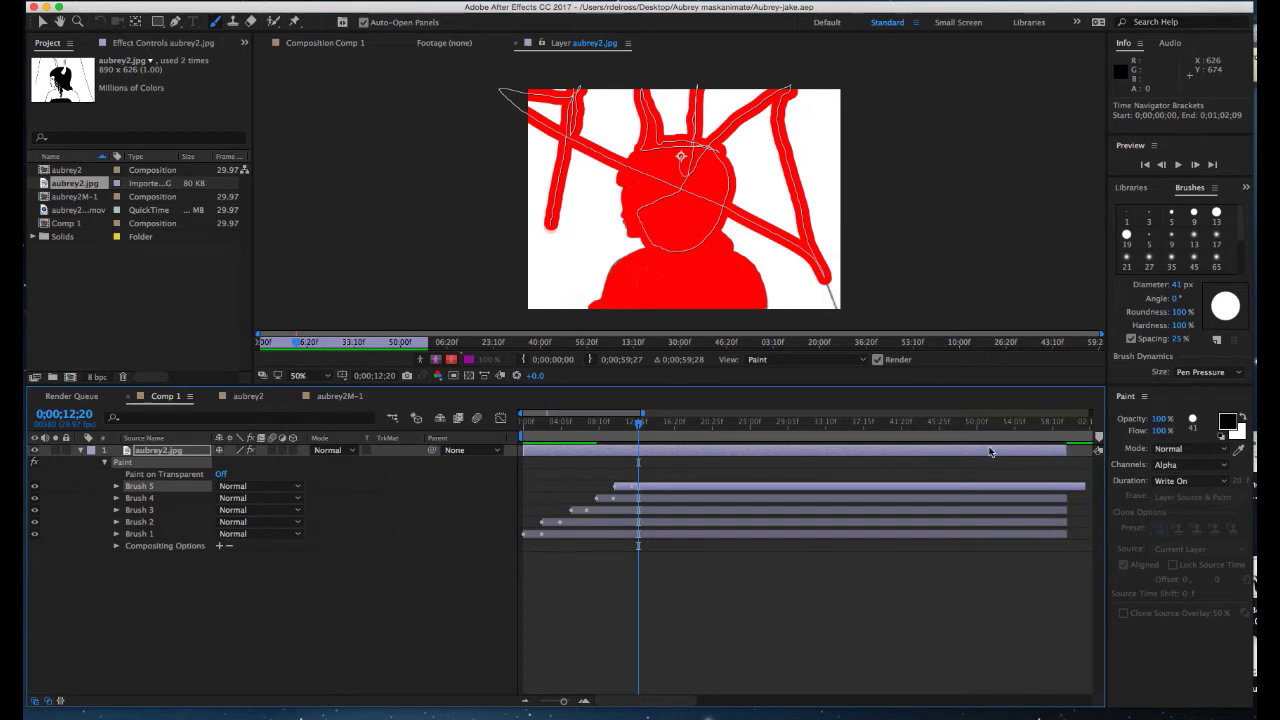
pyautogui.moveTo(641, 424); pyautogui.dragTo(697, 424)
pyautogui.moveTo(635, 463)
pyautogui.mouseDown()
pyautogui.moveTo(581, 465)
pyautogui.moveTo(662, 472)
pyautogui.mouseUp()
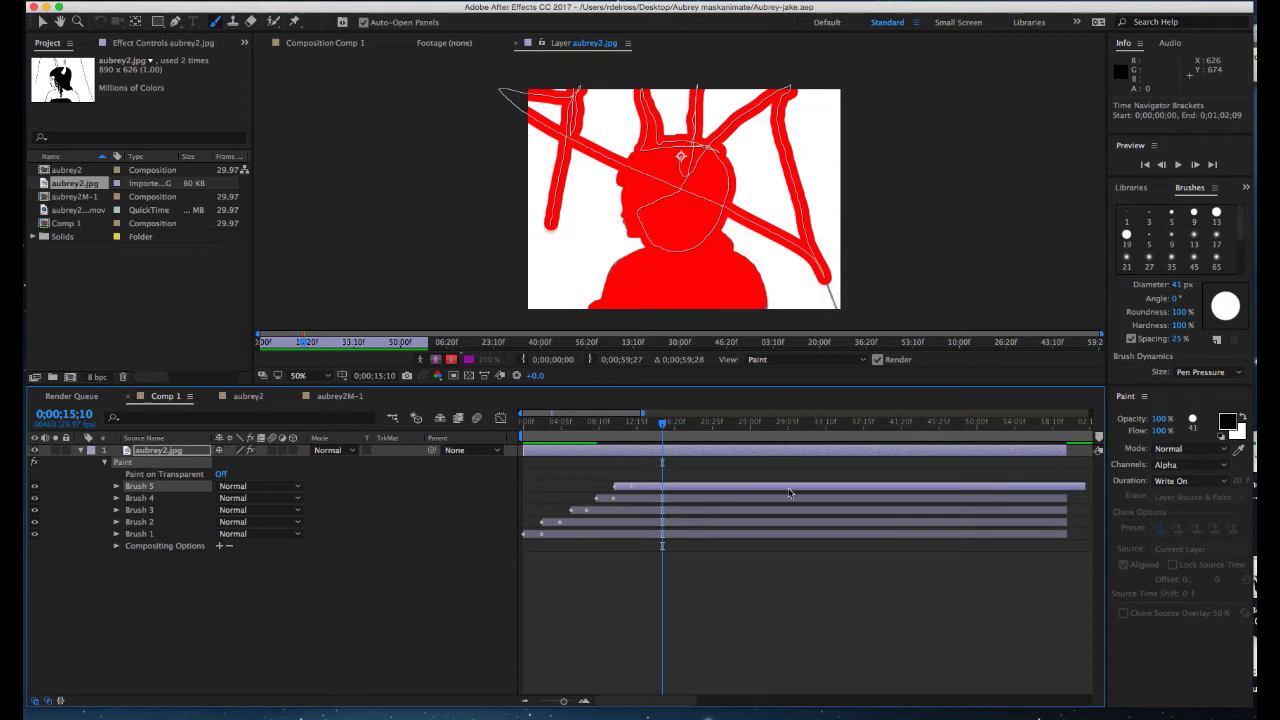
pyautogui.moveTo(1087, 486)
pyautogui.mouseDown()
pyautogui.moveTo(986, 486)
pyautogui.moveTo(1077, 486)
pyautogui.moveTo(1080, 499)
pyautogui.moveTo(1075, 486)
pyautogui.moveTo(949, 486)
pyautogui.mouseUp()
pyautogui.moveTo(908, 437)
pyautogui.mouseDown()
pyautogui.moveTo(974, 442)
pyautogui.moveTo(885, 440)
pyautogui.mouseUp()
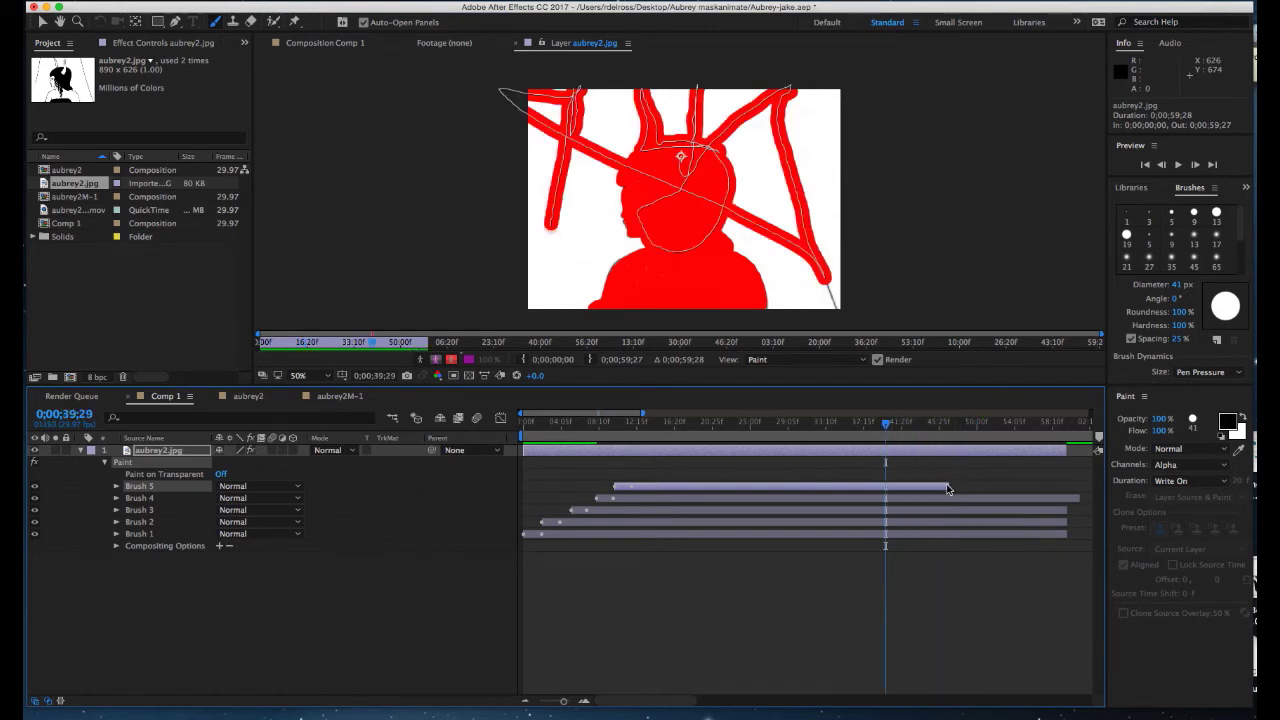
pyautogui.moveTo(950, 486); pyautogui.dragTo(1072, 490)
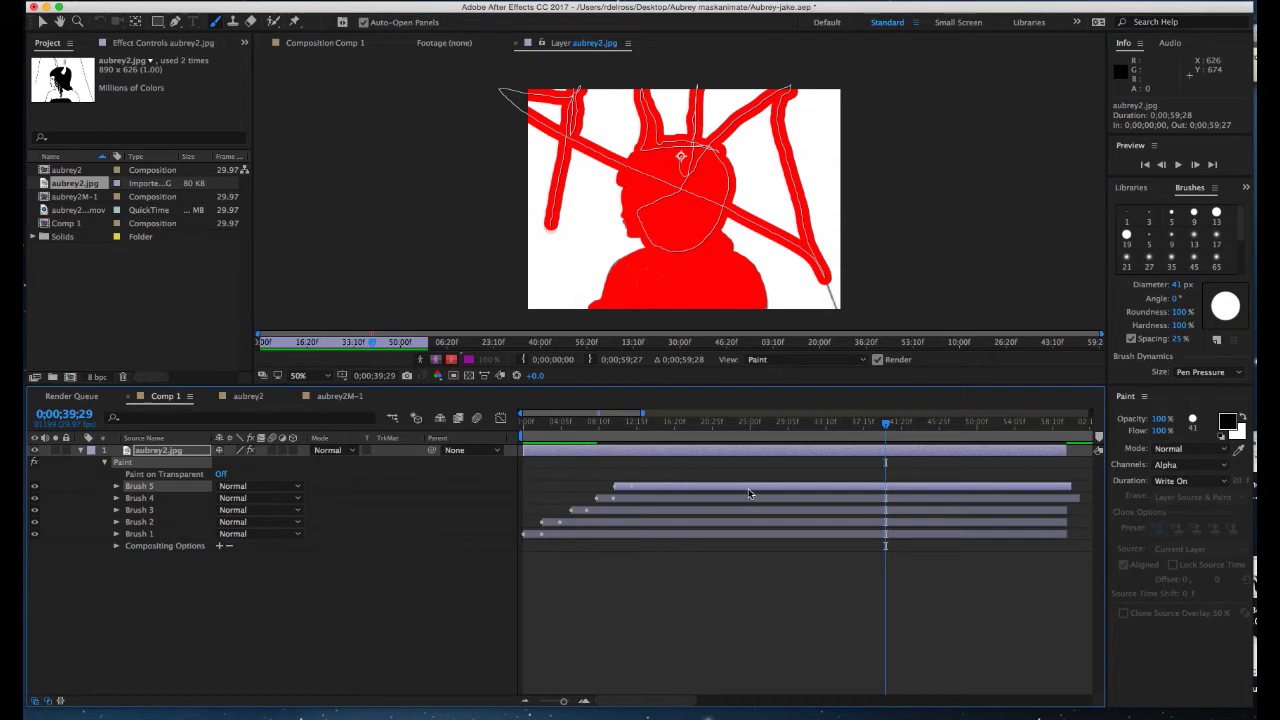
# Shift the duration bars of Brush 5, Brush 4, Brush 3 and Brush 2 so that all strokes start together at 0;00;00;00
pyautogui.moveTo(748, 488); pyautogui.dragTo(660, 488)
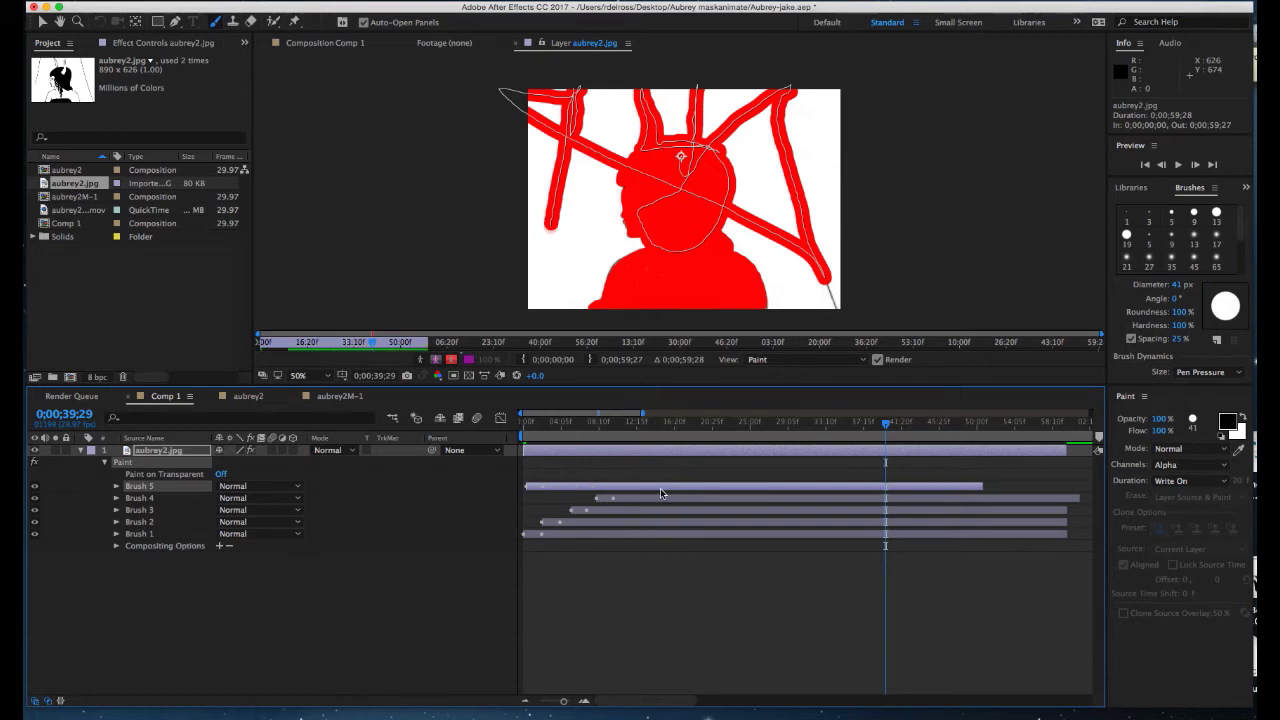
pyautogui.moveTo(660, 488); pyautogui.dragTo(748, 488)
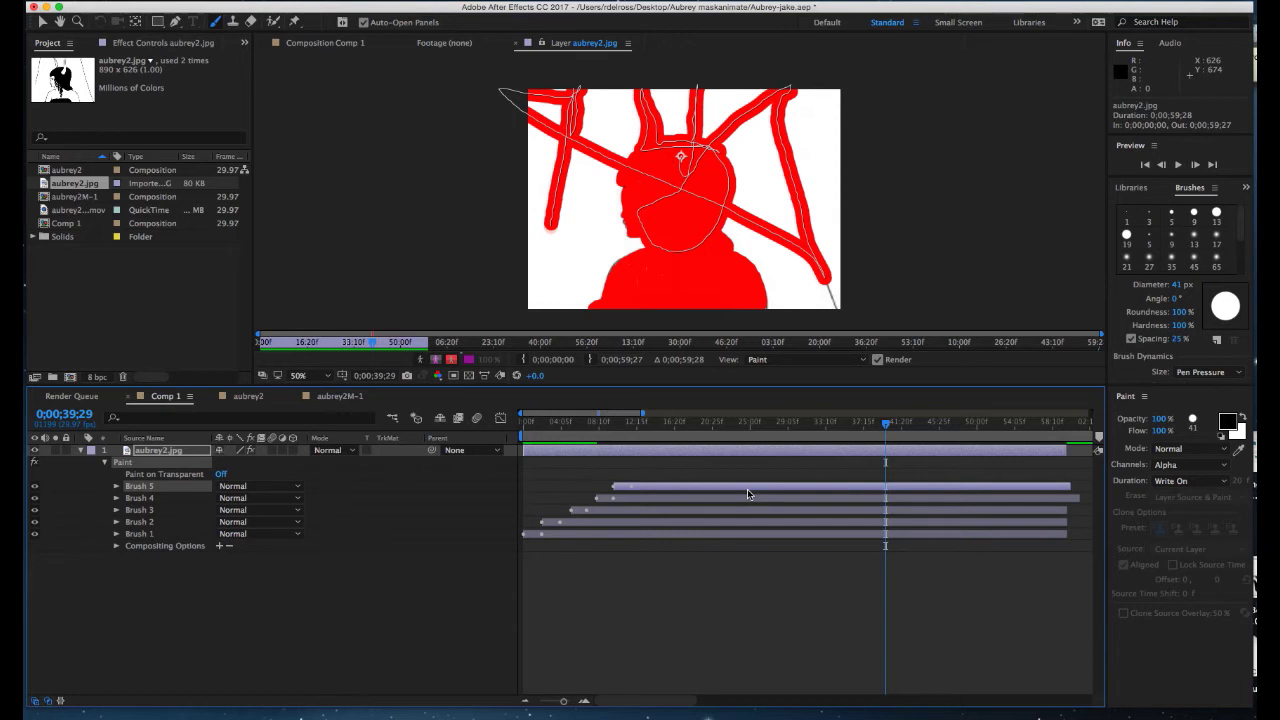
pyautogui.moveTo(748, 493)
pyautogui.mouseDown()
pyautogui.moveTo(660, 489)
pyautogui.moveTo(646, 502)
pyautogui.moveTo(563, 501)
pyautogui.moveTo(614, 510)
pyautogui.moveTo(568, 514)
pyautogui.mouseUp()
pyautogui.click(589, 524)
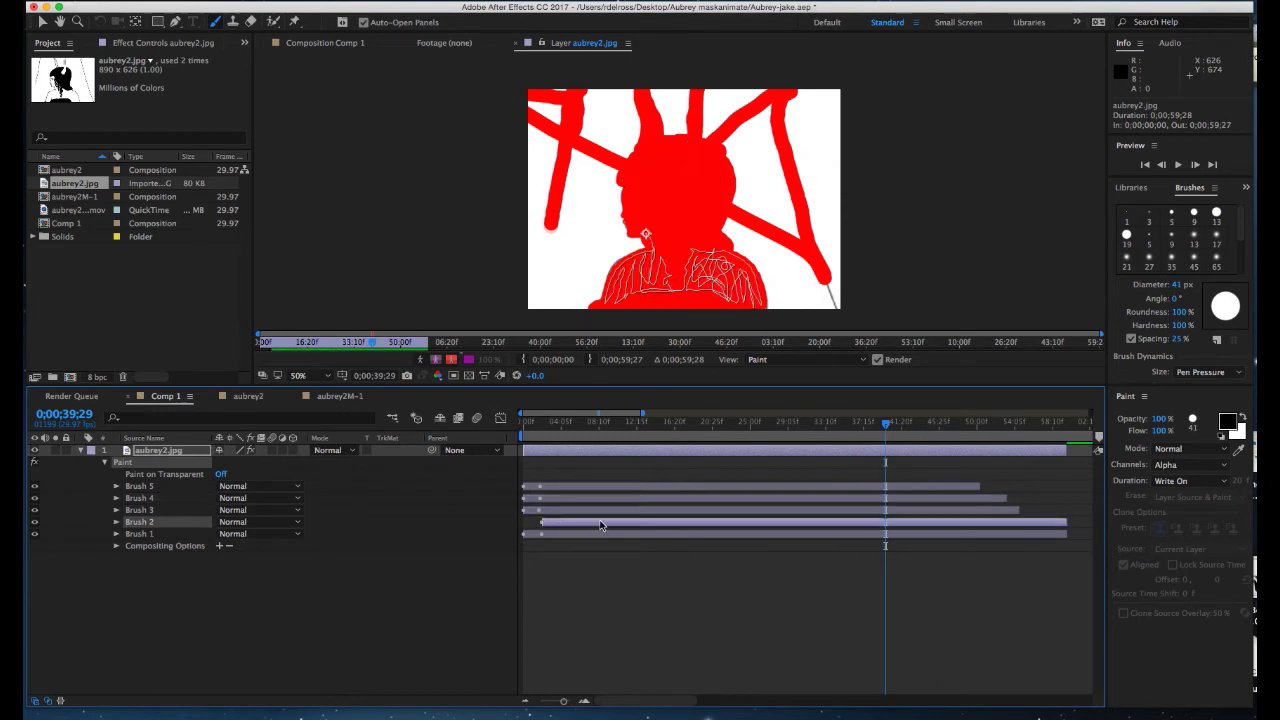
pyautogui.moveTo(601, 520); pyautogui.dragTo(582, 521)
# Set the end of Comp 1's work area at 0;00;02;00
pyautogui.moveTo(527, 430)
pyautogui.mouseDown()
pyautogui.moveTo(550, 438)
pyautogui.moveTo(521, 438)
pyautogui.mouseUp()
pyautogui.click(78, 415)
pyautogui.write('2;')
pyautogui.write('00')
pyautogui.press('Return')
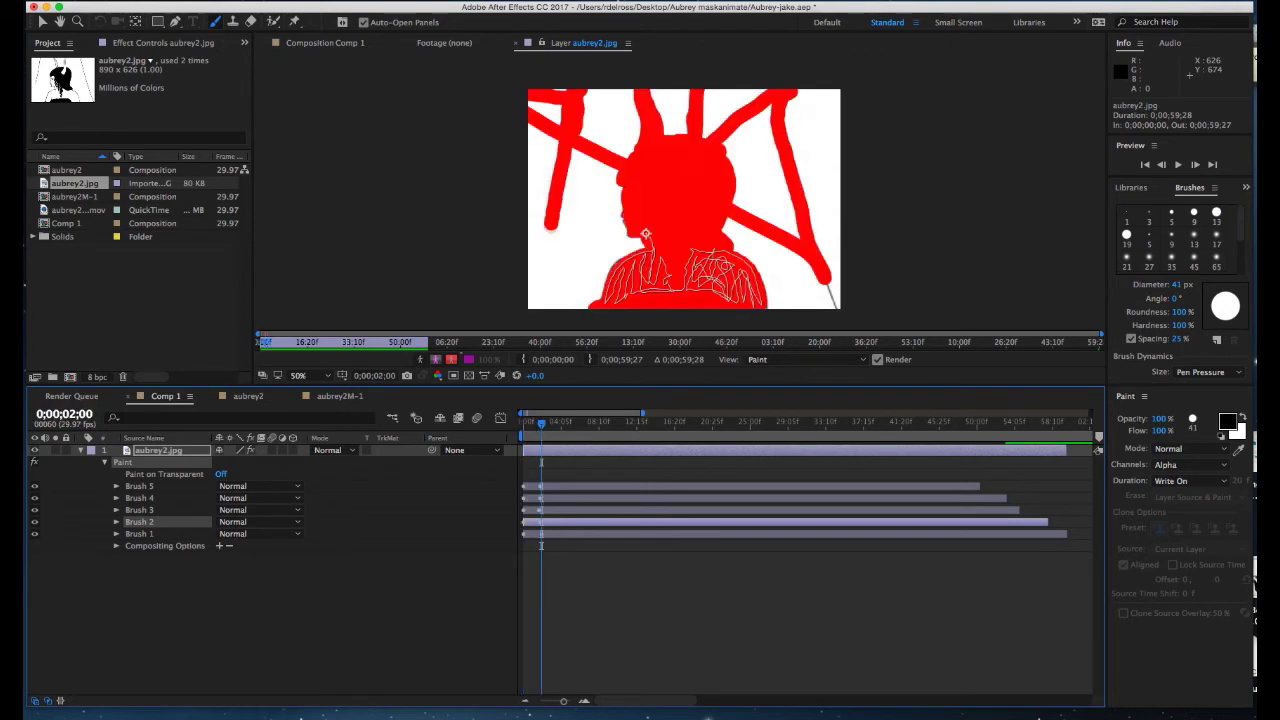
pyautogui.press('n')
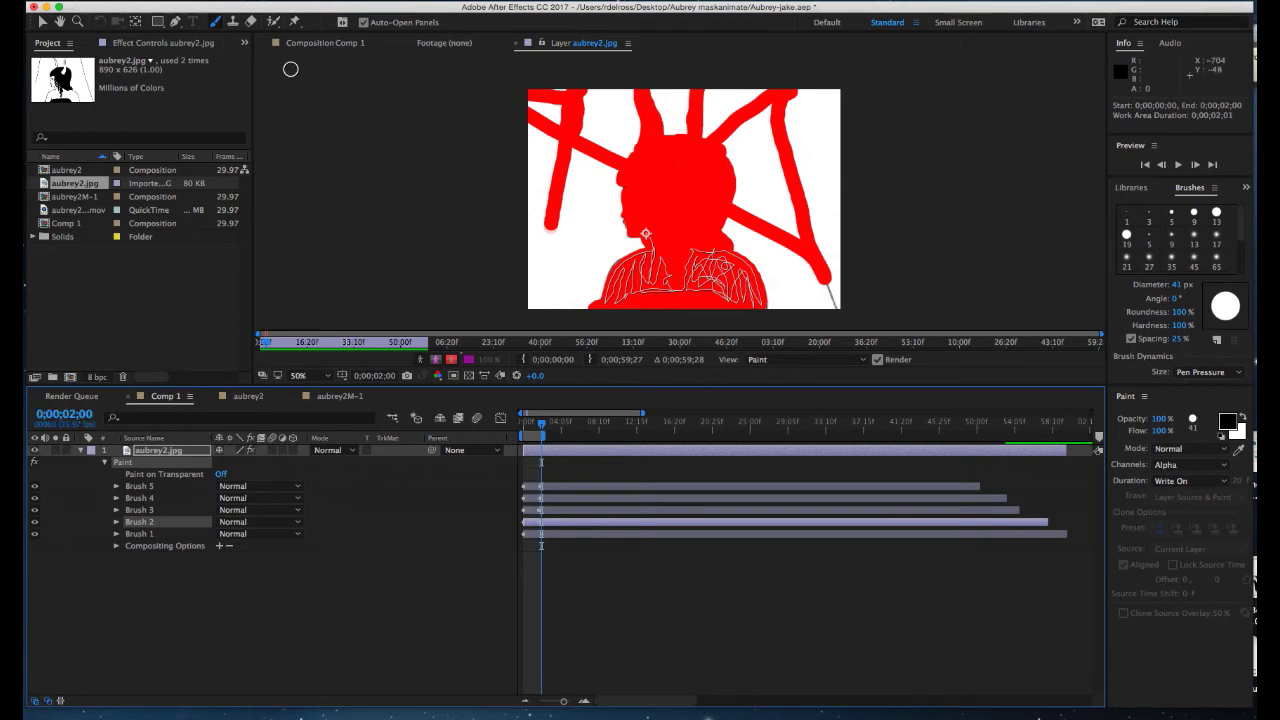
# Preview the simultaneous paint strokes in Comp 1 from the start and extend the work area's end to 0;00;02;06
pyautogui.click(308, 45)
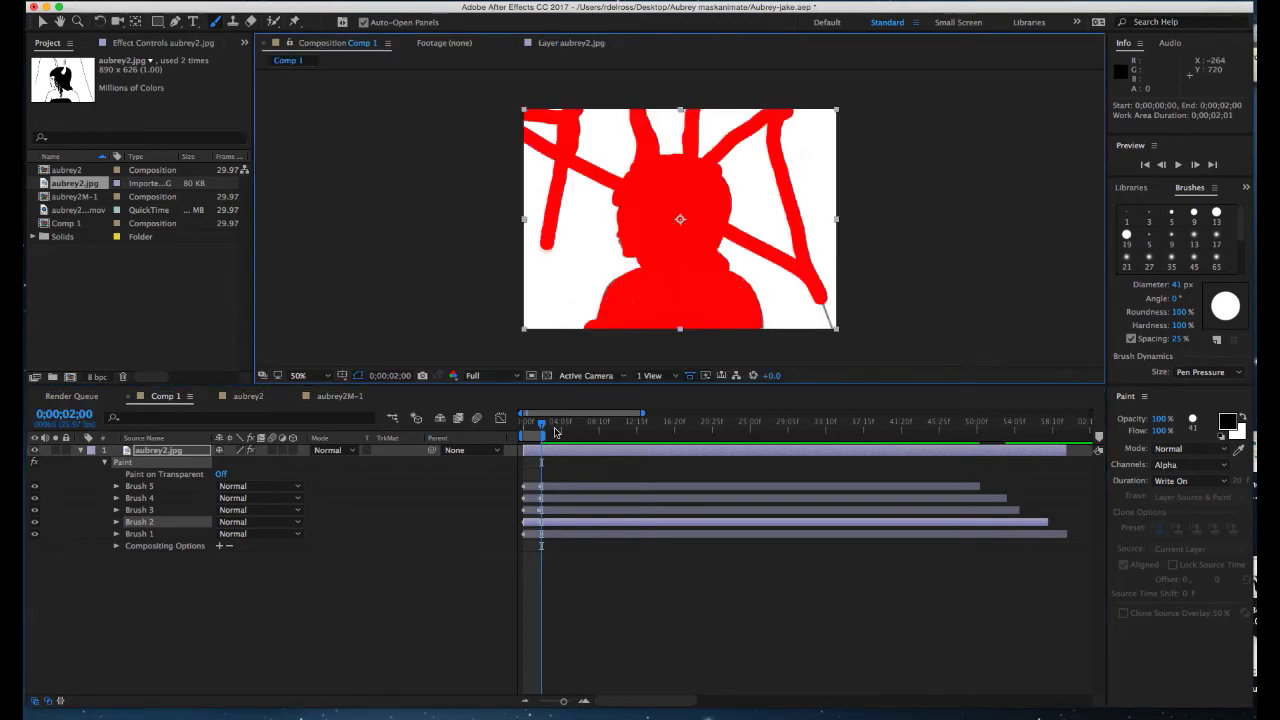
pyautogui.moveTo(543, 427); pyautogui.dragTo(520, 427)
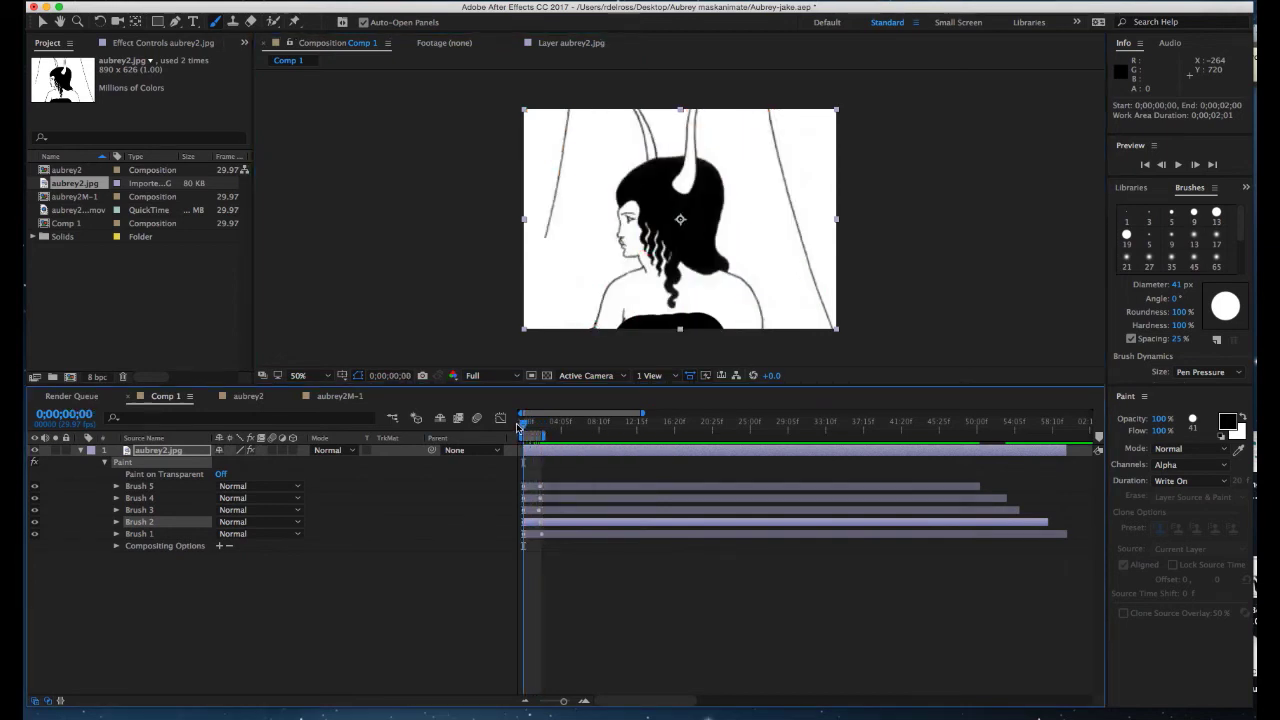
pyautogui.press('space')
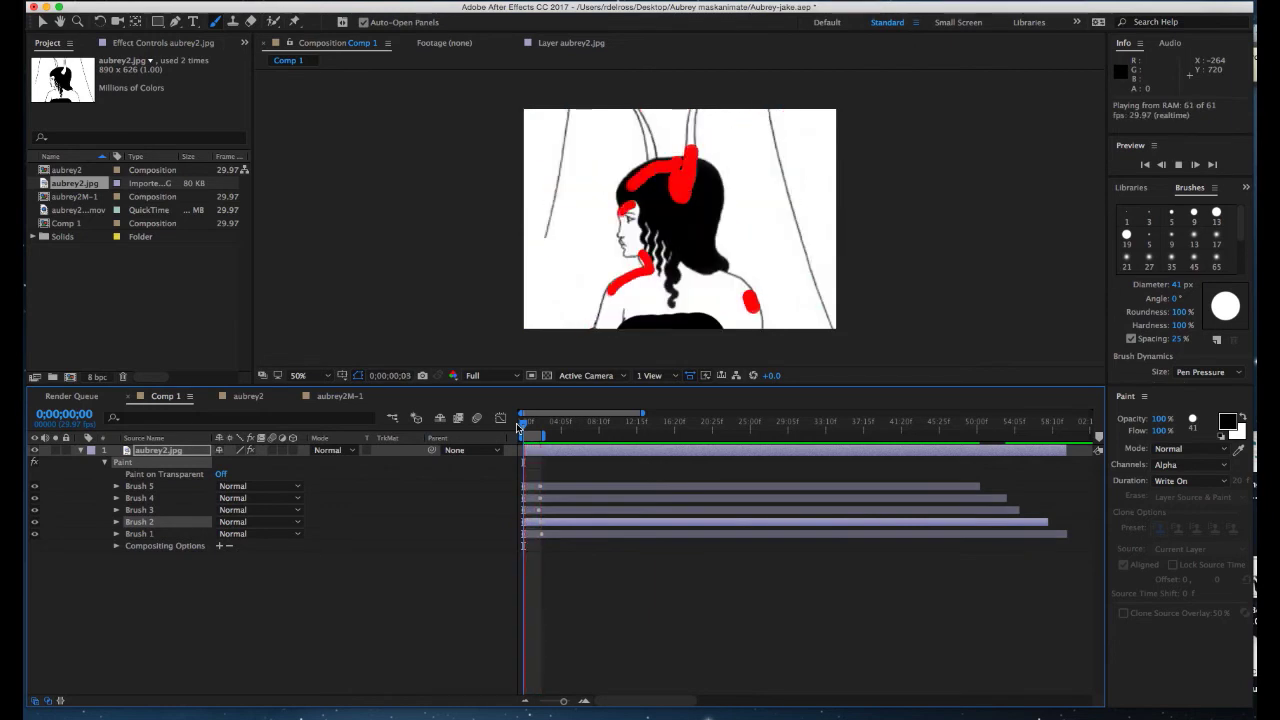
pyautogui.press('space')
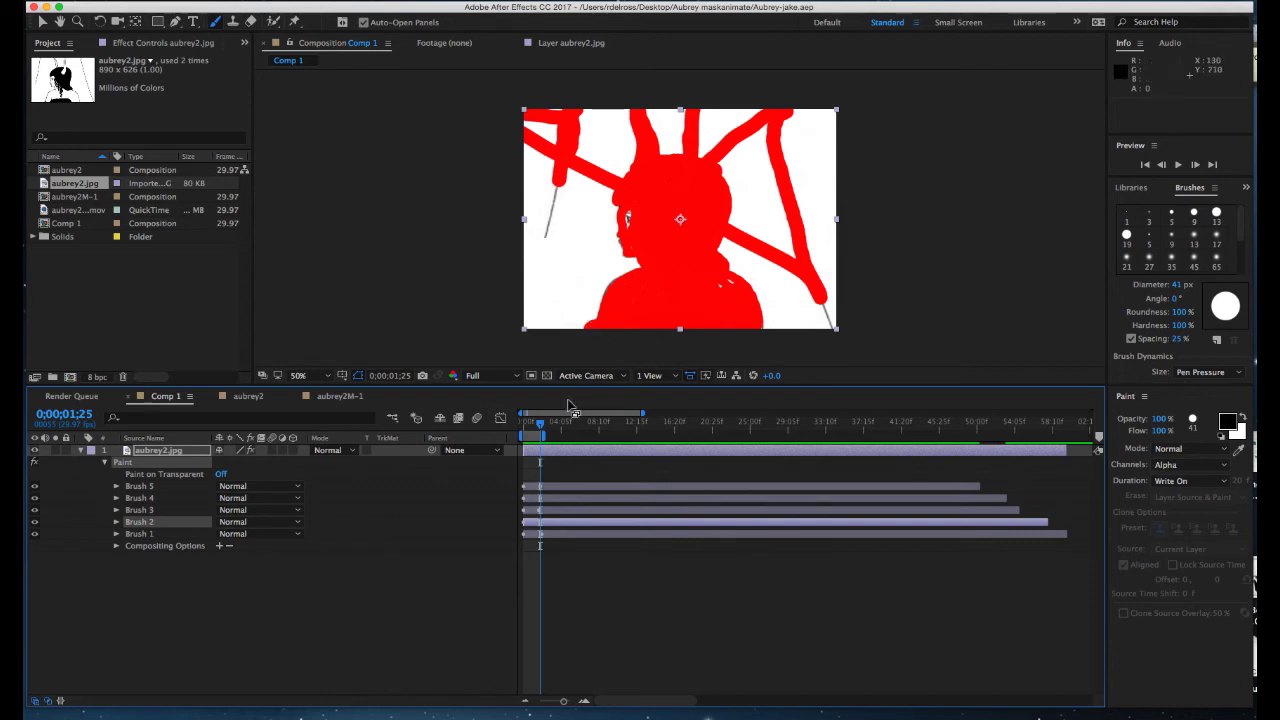
pyautogui.moveTo(541, 423); pyautogui.dragTo(546, 428)
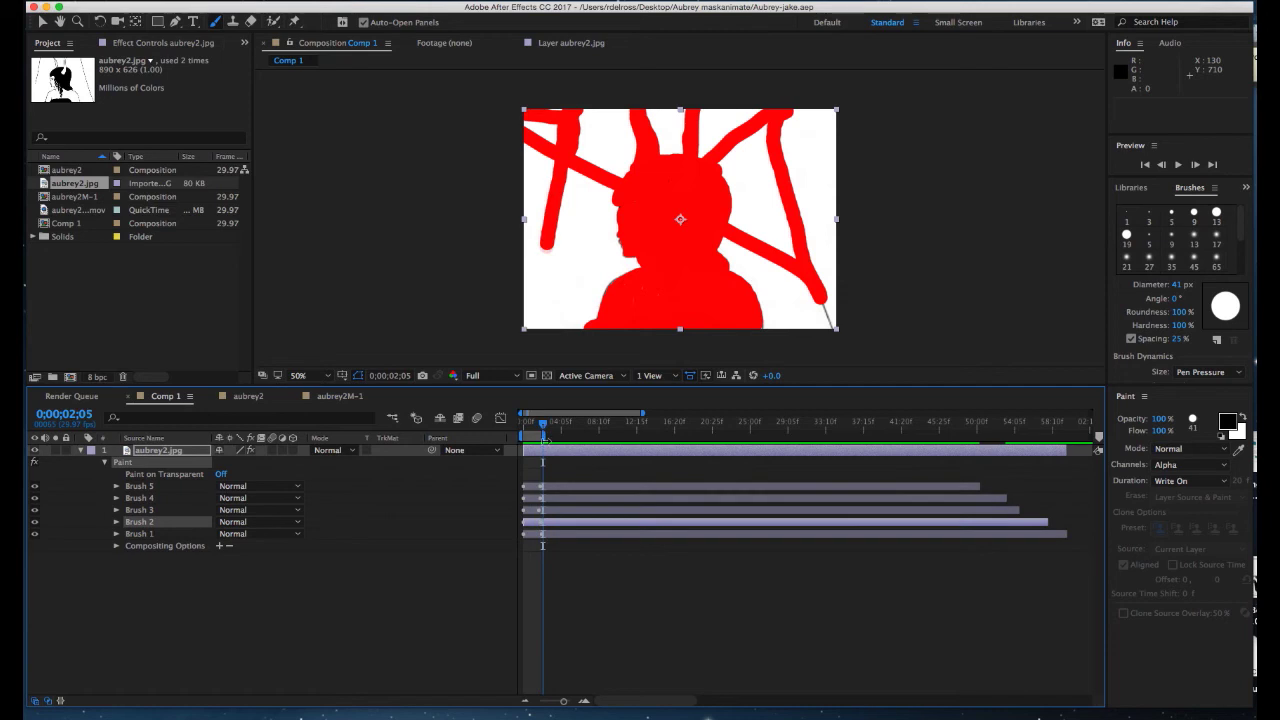
pyautogui.press('n')
# Change Comp 1's background colour to off-white FBF8F8 and check the strokes up to 0;00;02;05
pyautogui.moveTo(543, 428); pyautogui.dragTo(530, 428)
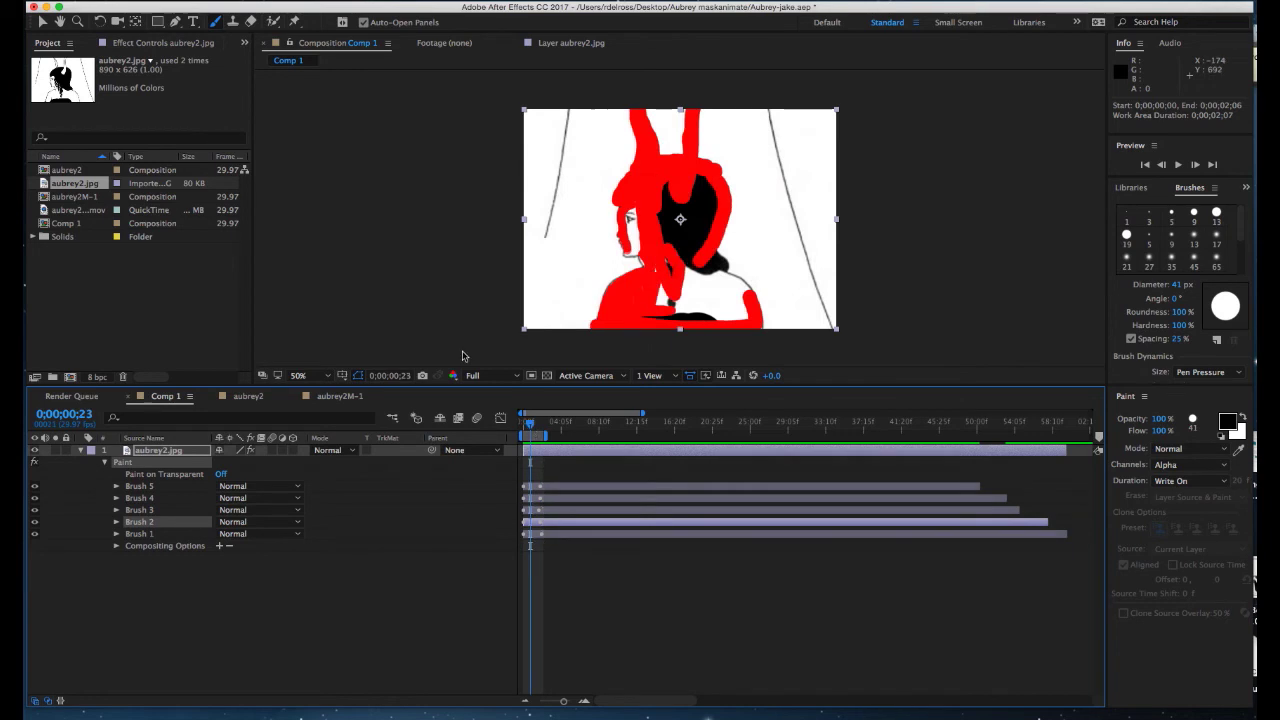
pyautogui.click(265, 2)
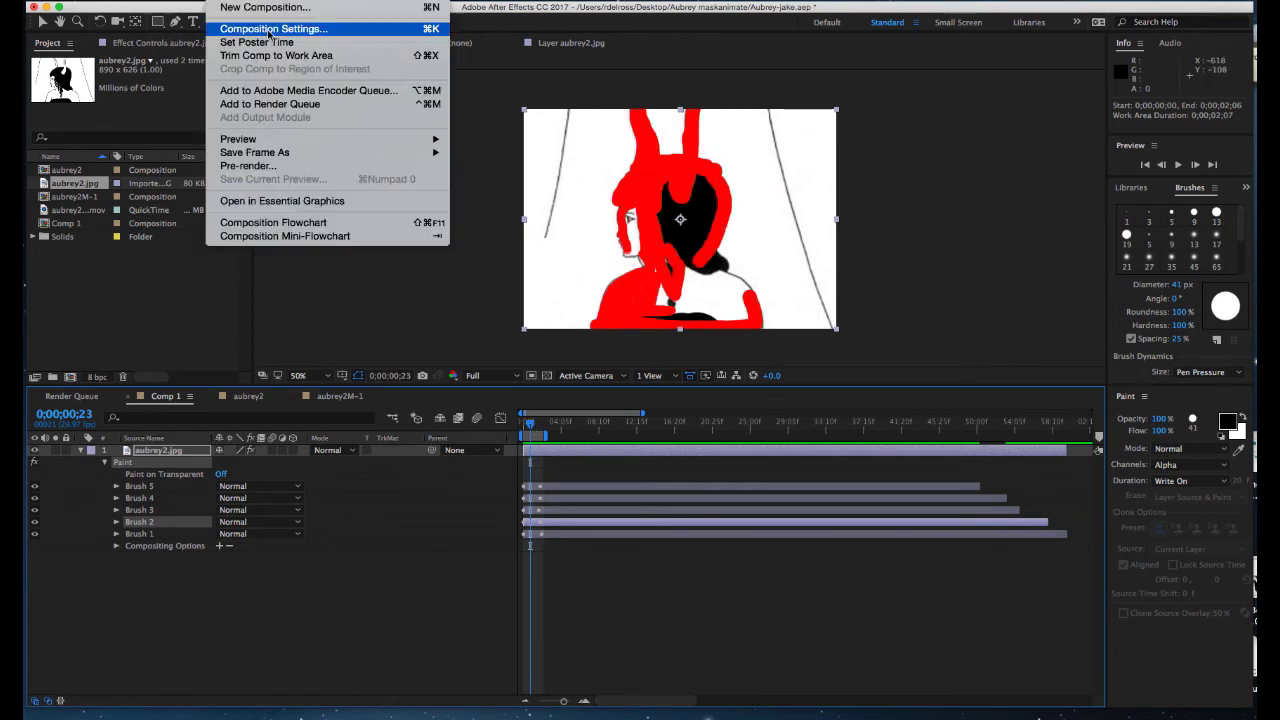
pyautogui.click(290, 29)
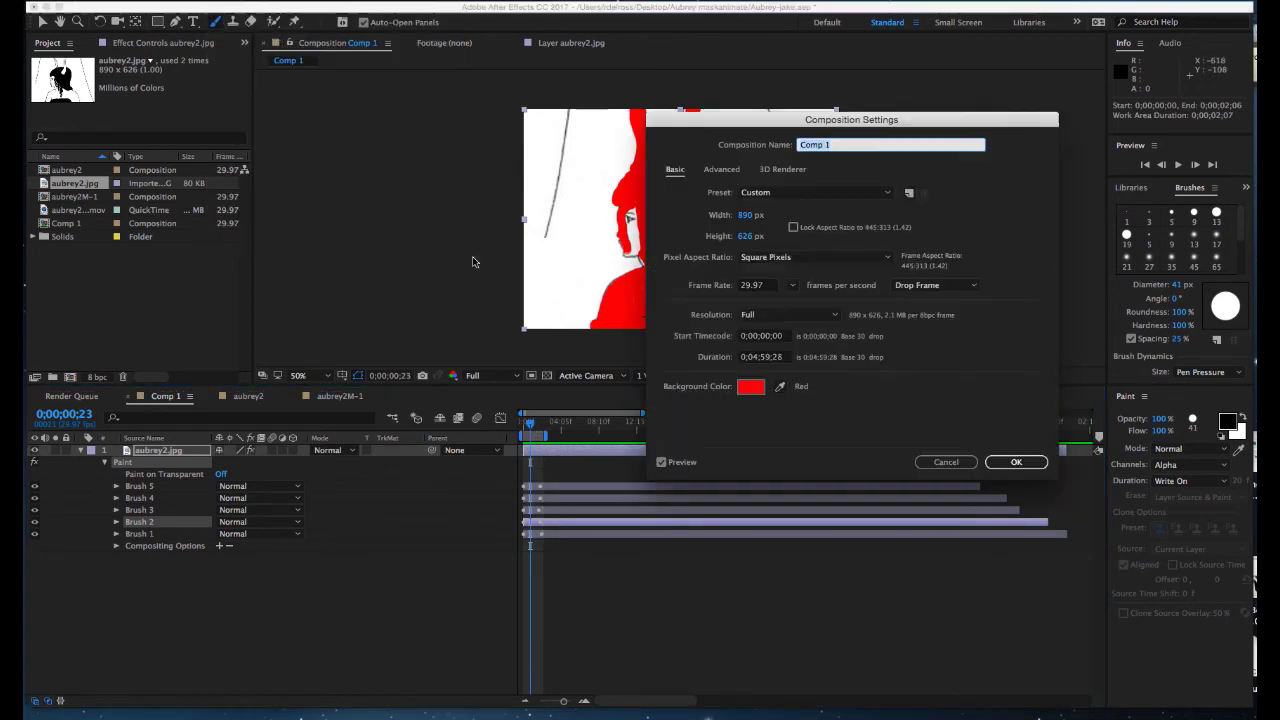
pyautogui.click(751, 387)
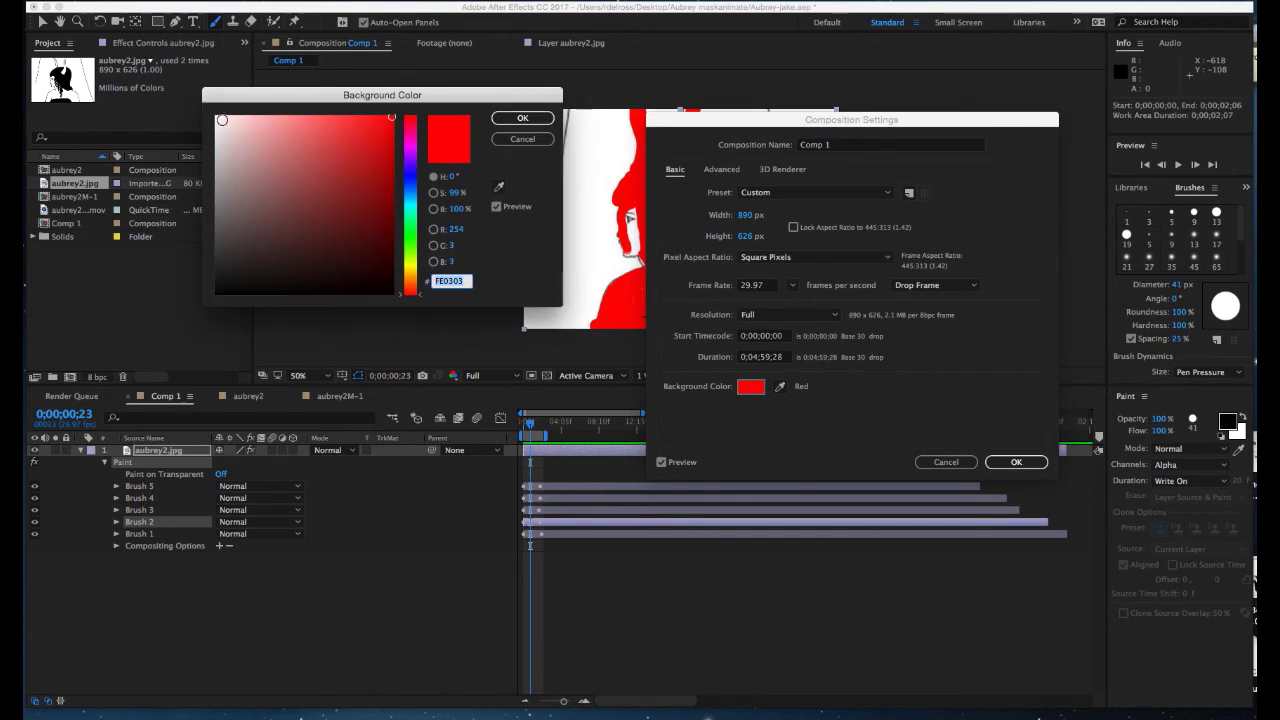
pyautogui.click(217, 118)
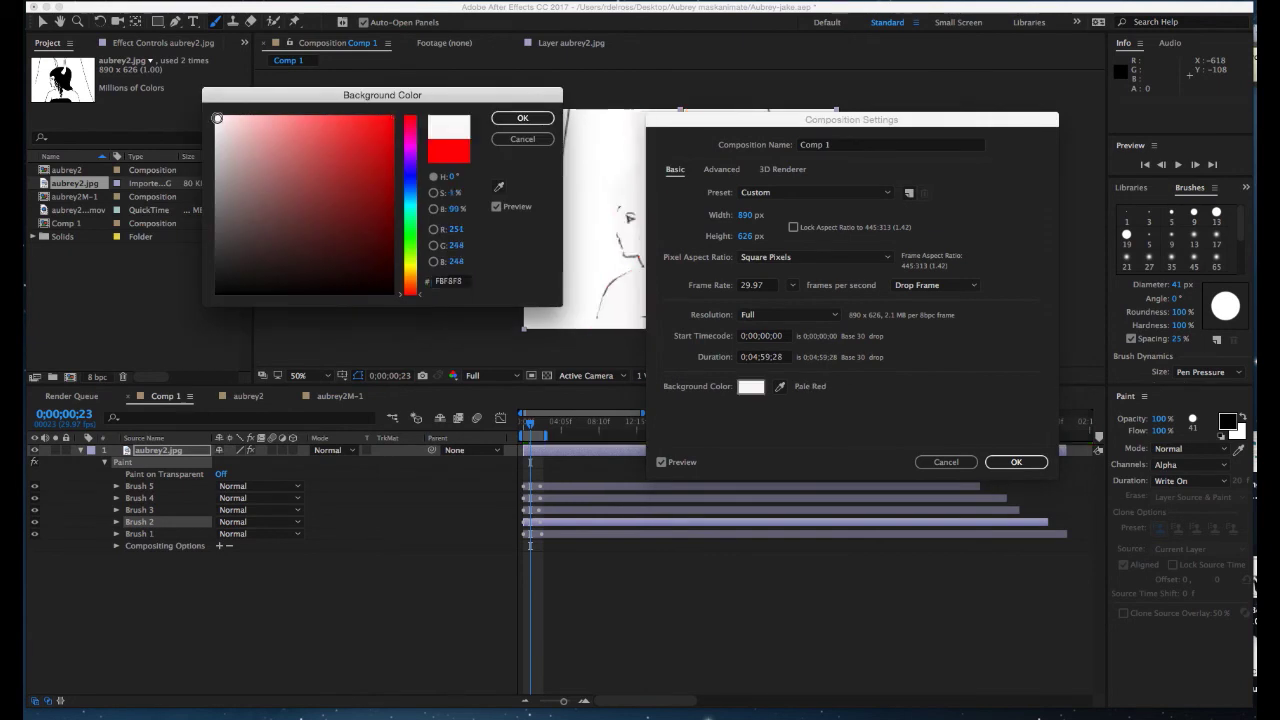
pyautogui.click(522, 118)
pyautogui.click(1012, 462)
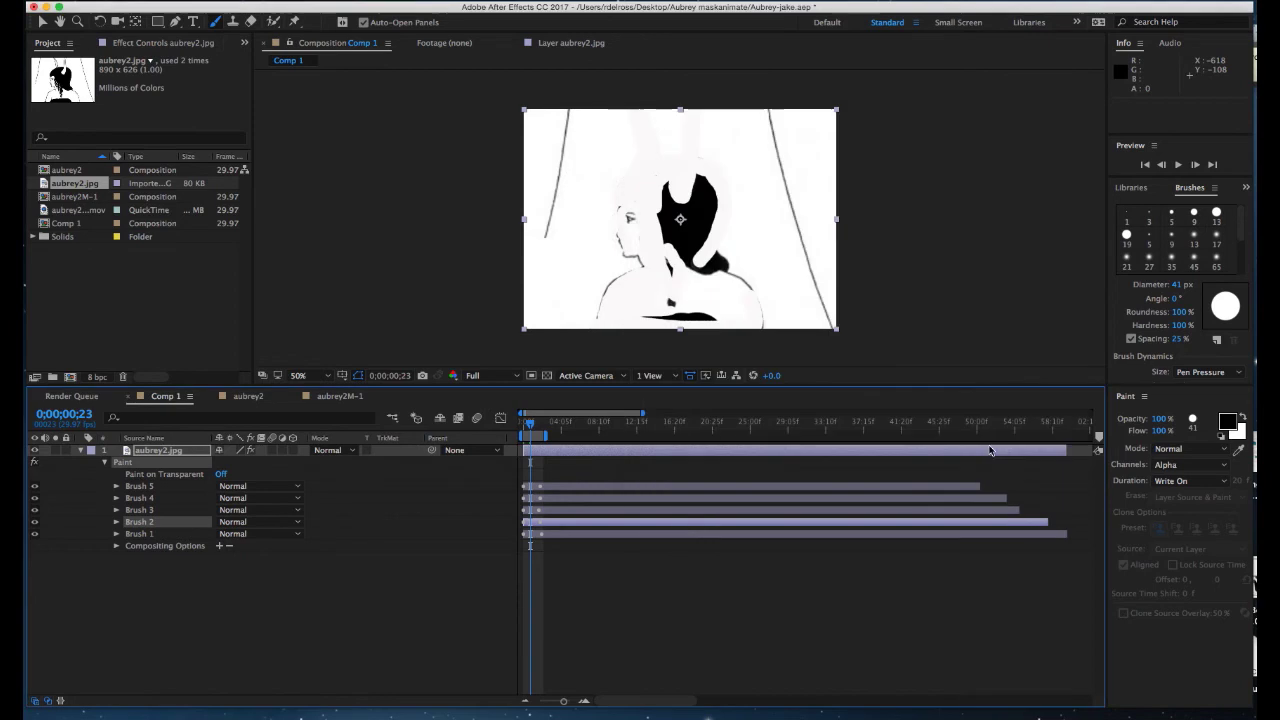
pyautogui.moveTo(530, 424); pyautogui.dragTo(541, 434)
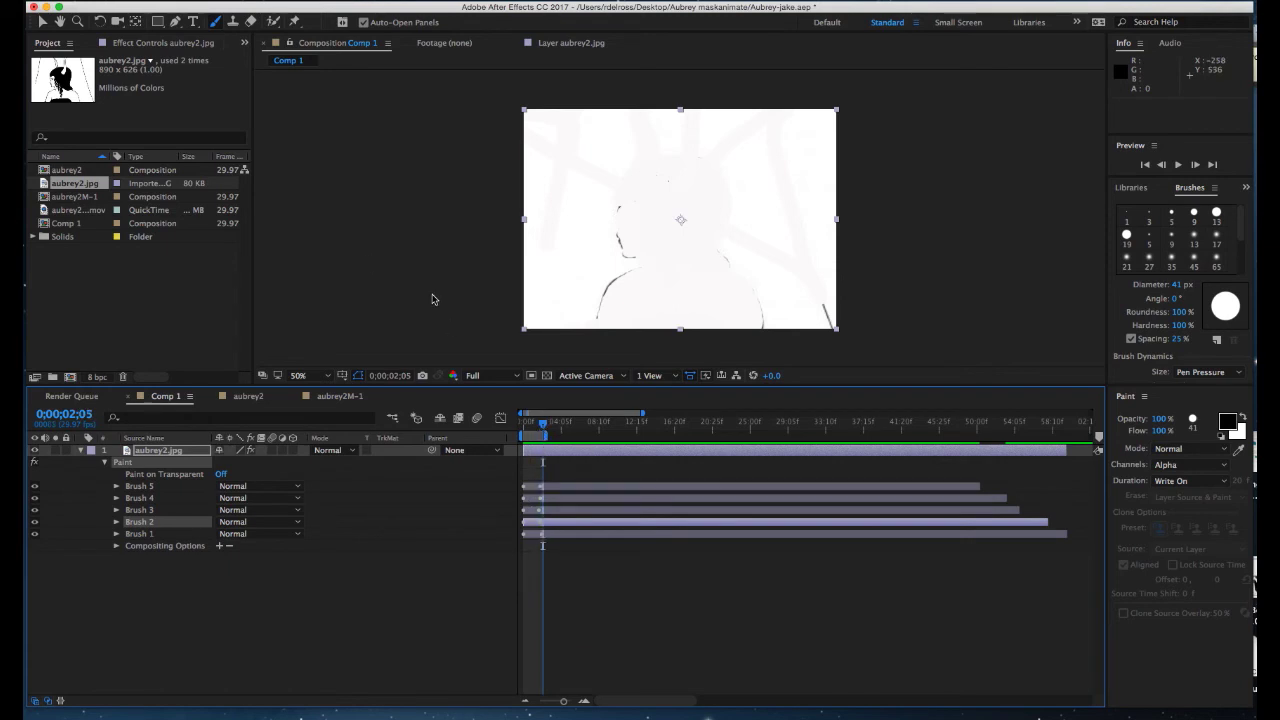
# Add Comp 1 to the render queue and set its output file to aubrey1M on the Desktop
pyautogui.click(240, 0)
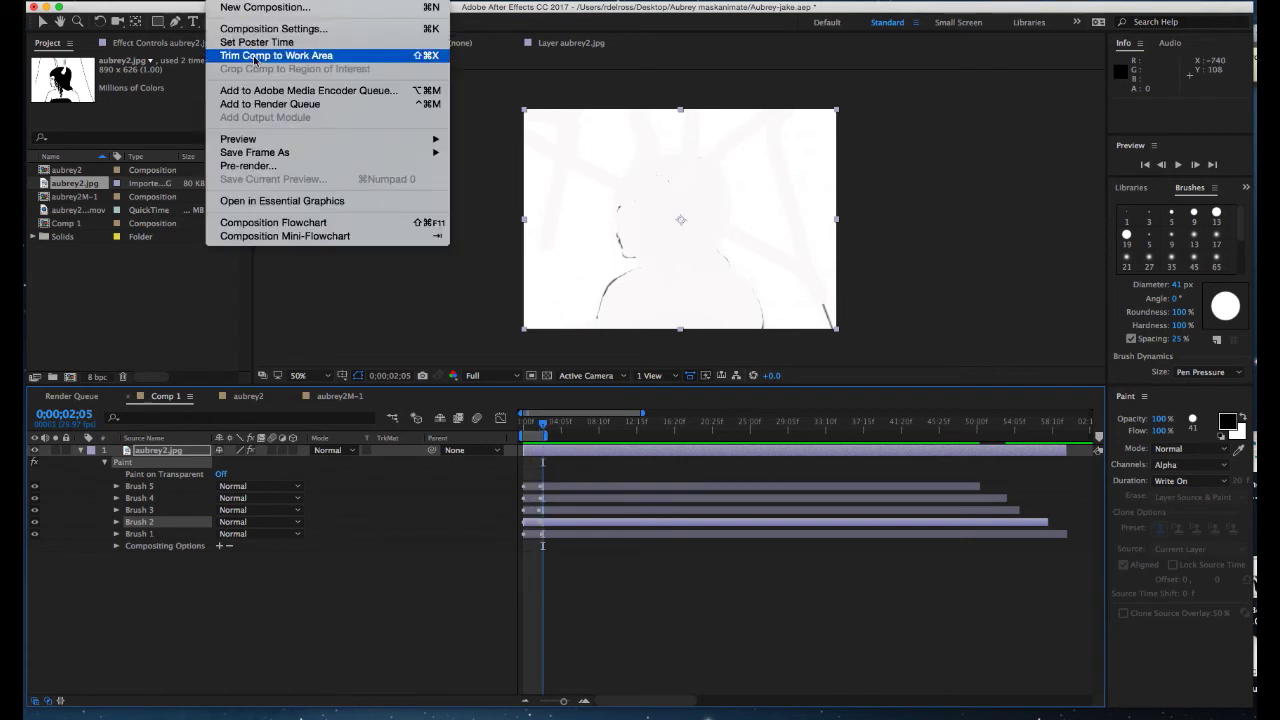
pyautogui.click(296, 108)
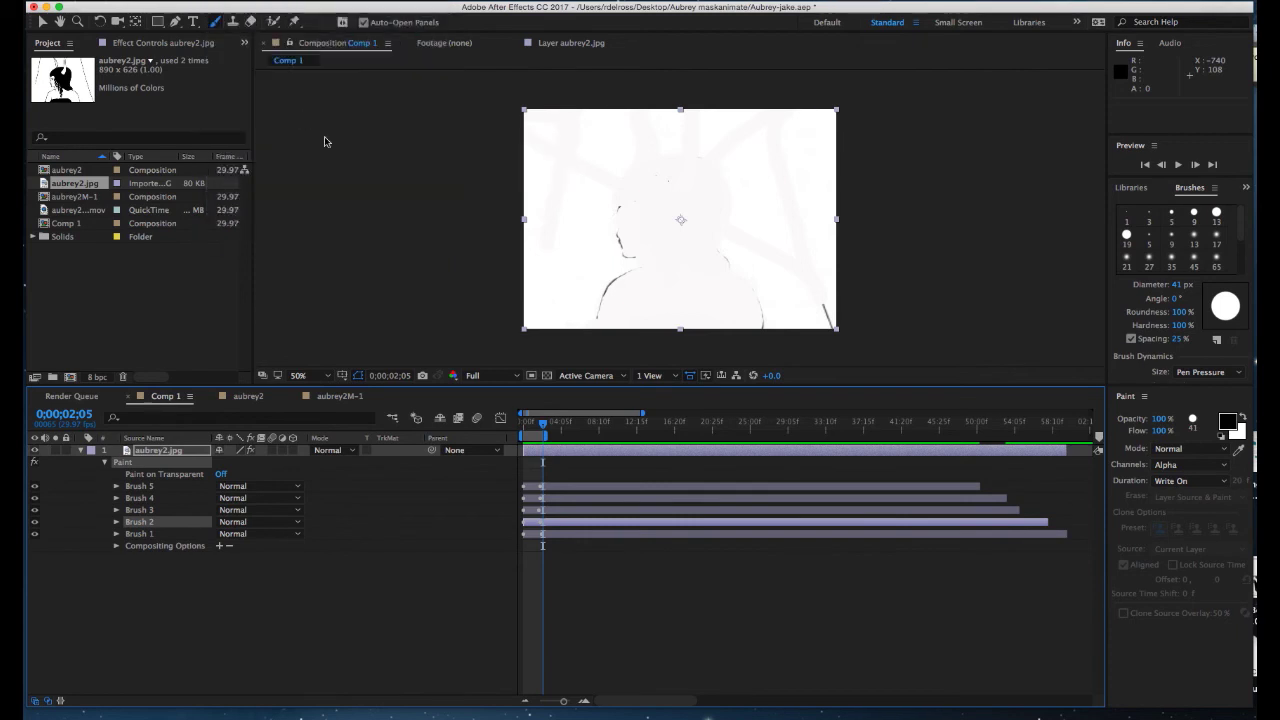
pyautogui.click(384, 558)
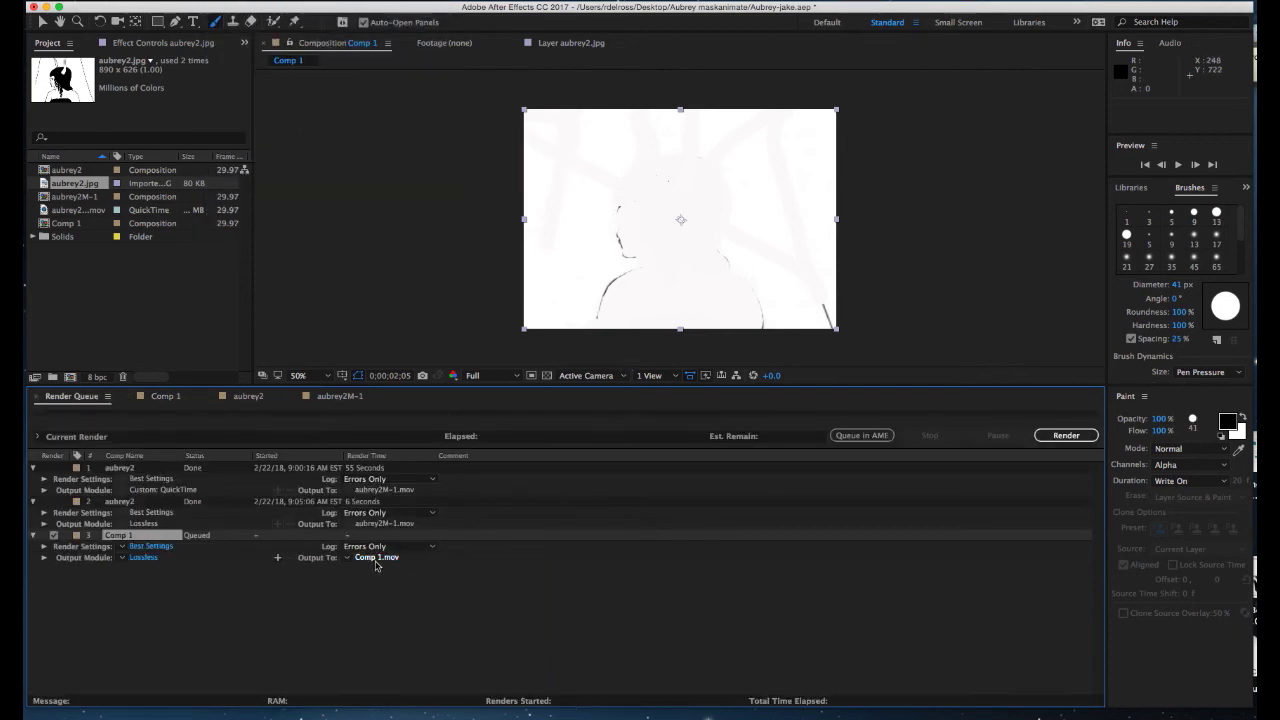
pyautogui.click(379, 559)
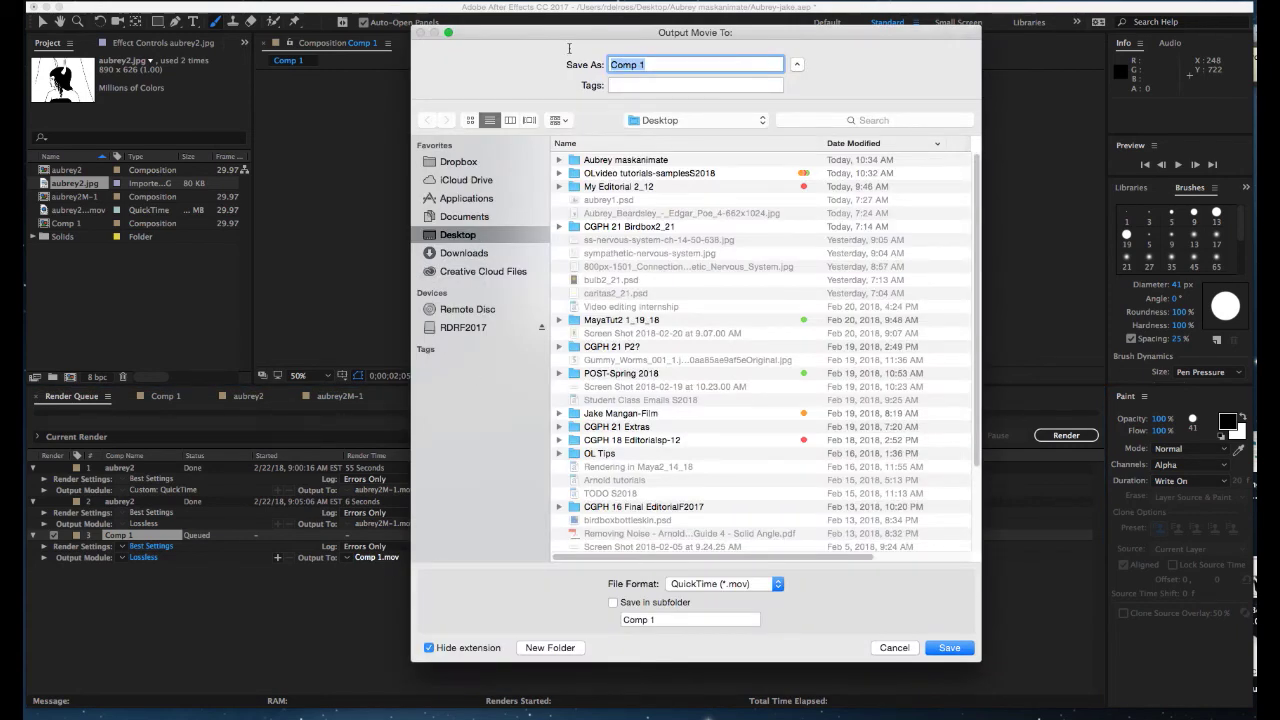
pyautogui.write('aubrey1M')
pyautogui.click(966, 646)
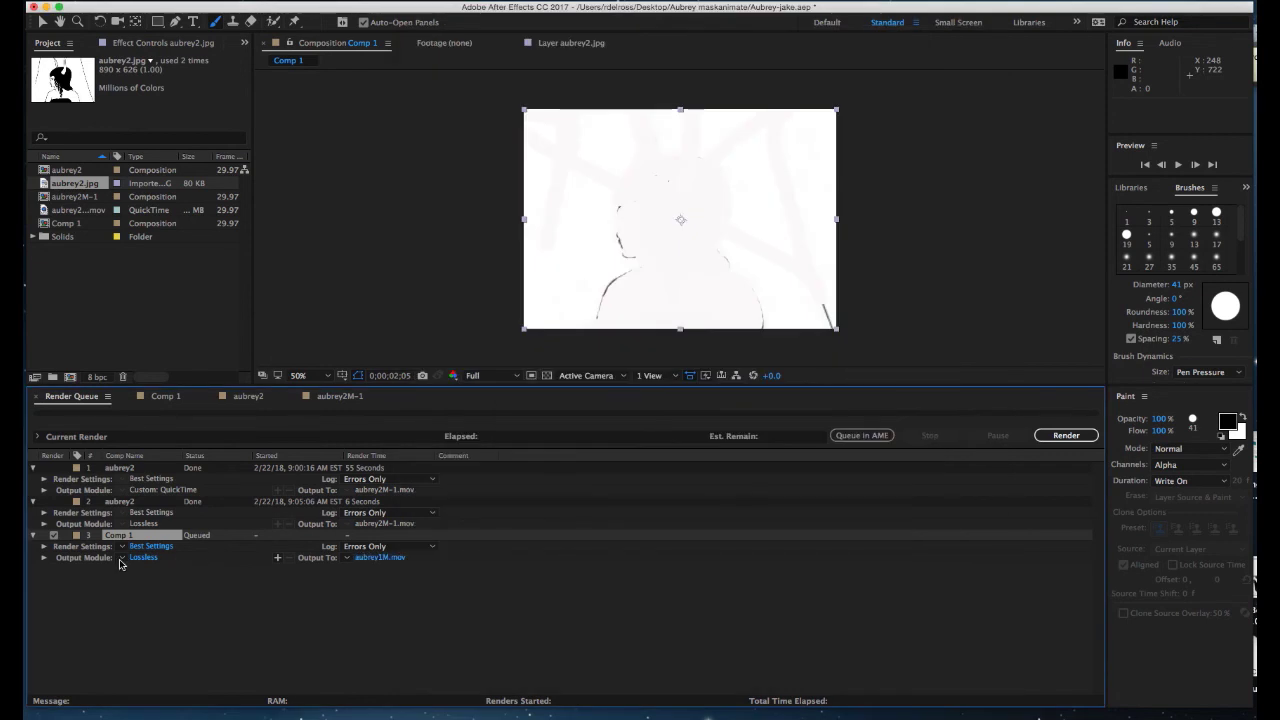
# Set the QuickTime output's video codec to H.264 and render Comp 1
pyautogui.click(143, 557)
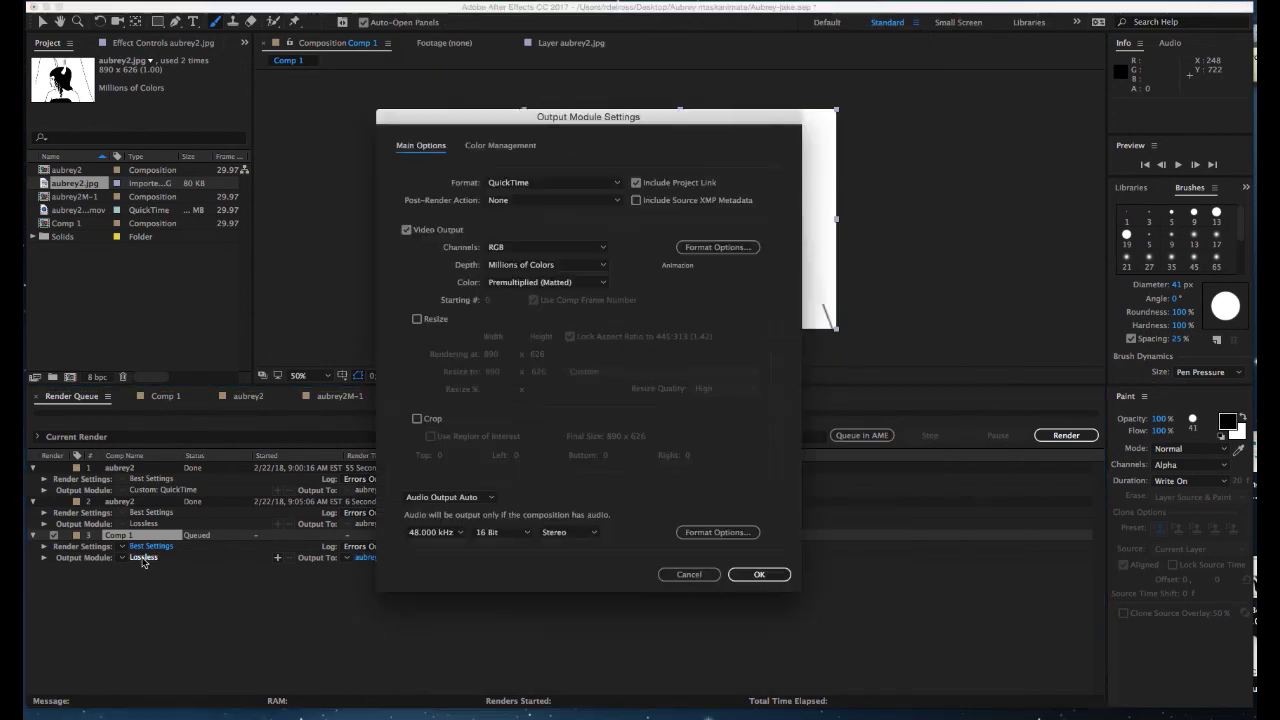
pyautogui.click(717, 247)
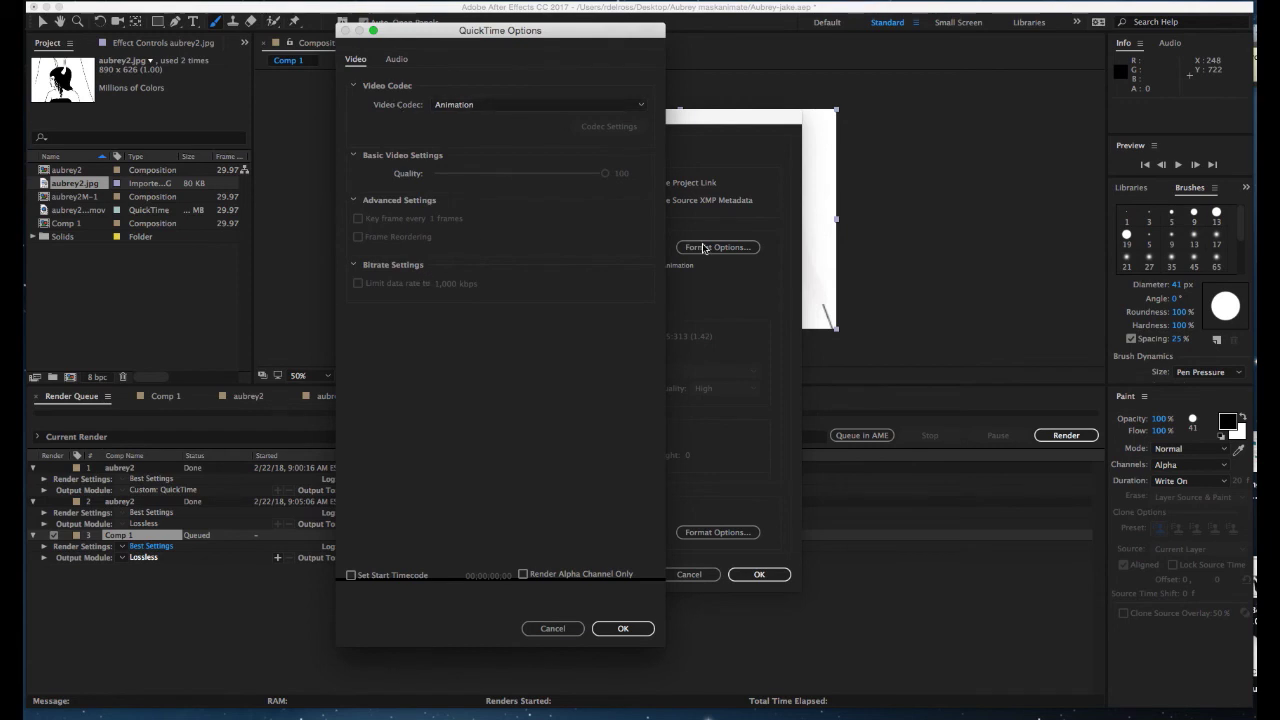
pyautogui.click(490, 106)
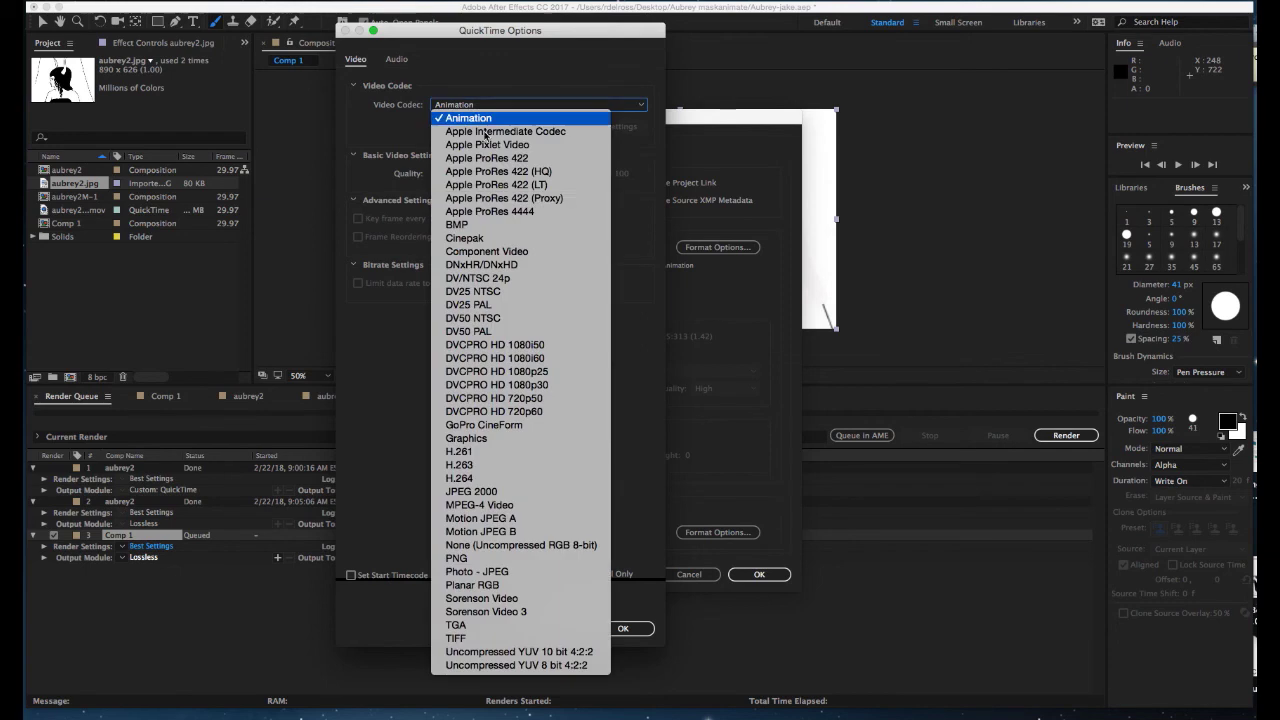
pyautogui.click(480, 478)
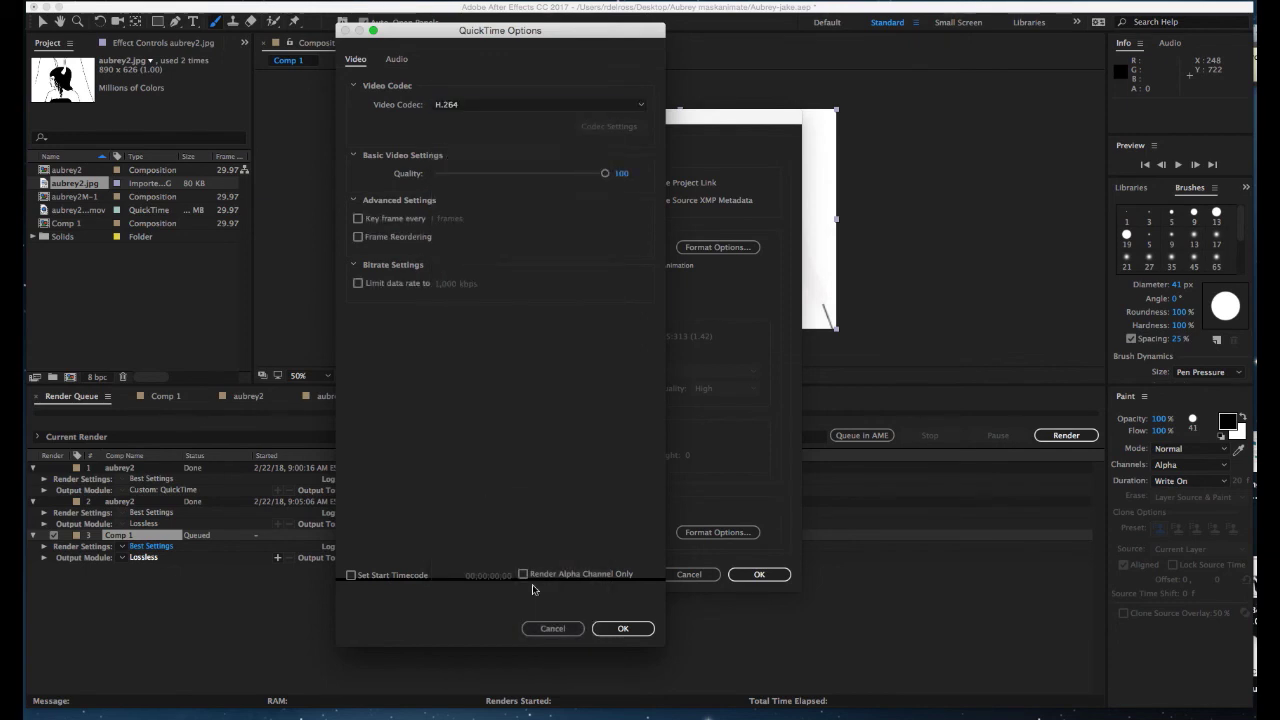
pyautogui.click(612, 629)
pyautogui.click(758, 577)
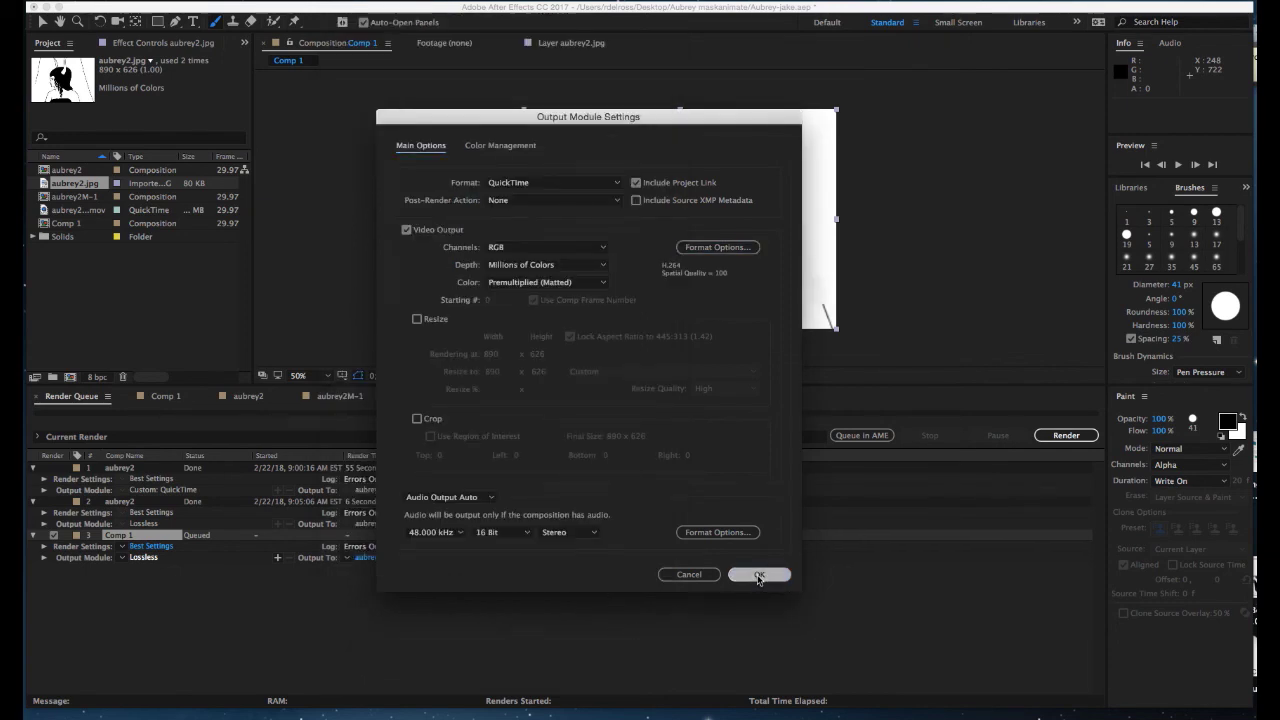
pyautogui.click(1040, 437)
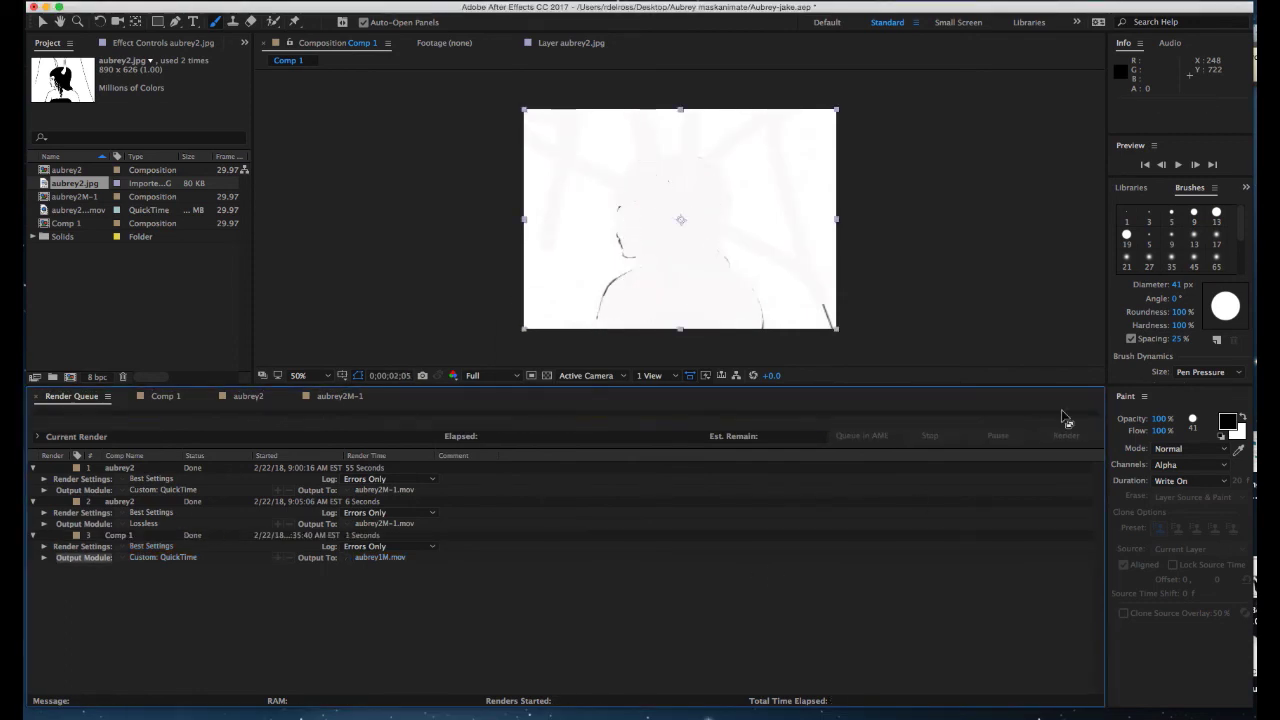
# Import the rendered aubrey1M.mov from the Desktop as footage
pyautogui.click(951, 237)
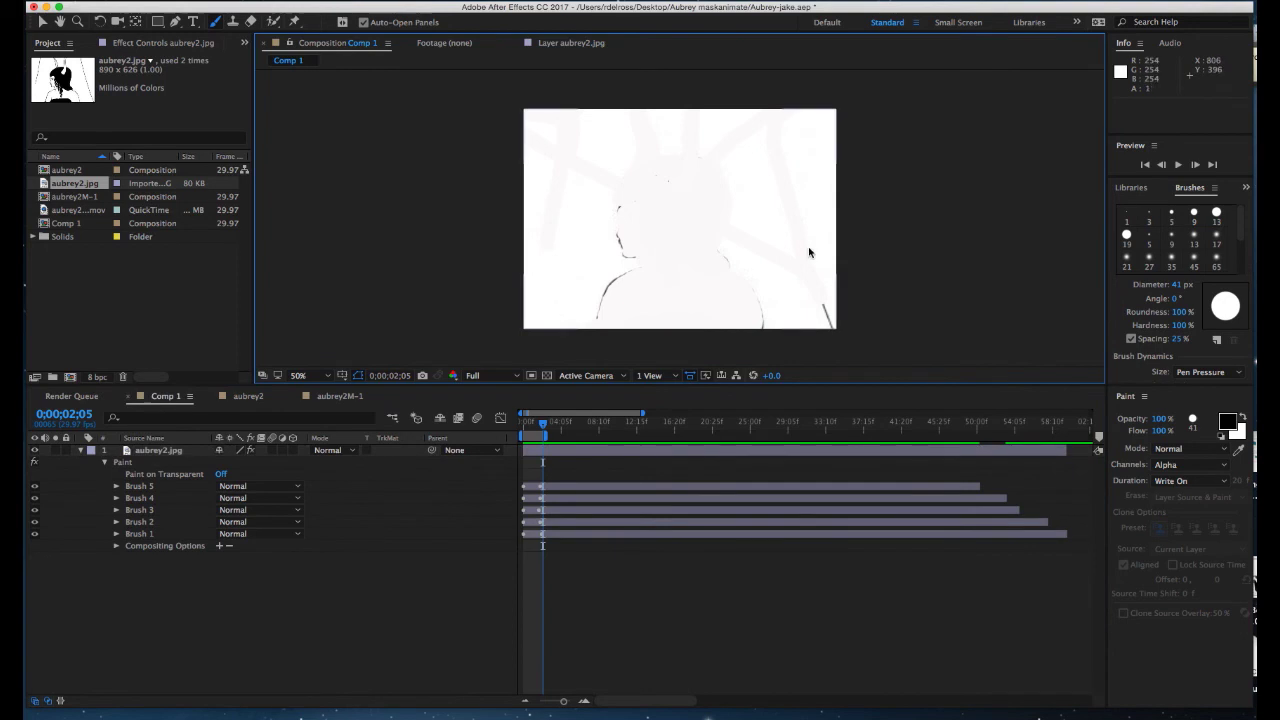
pyautogui.click(168, 273)
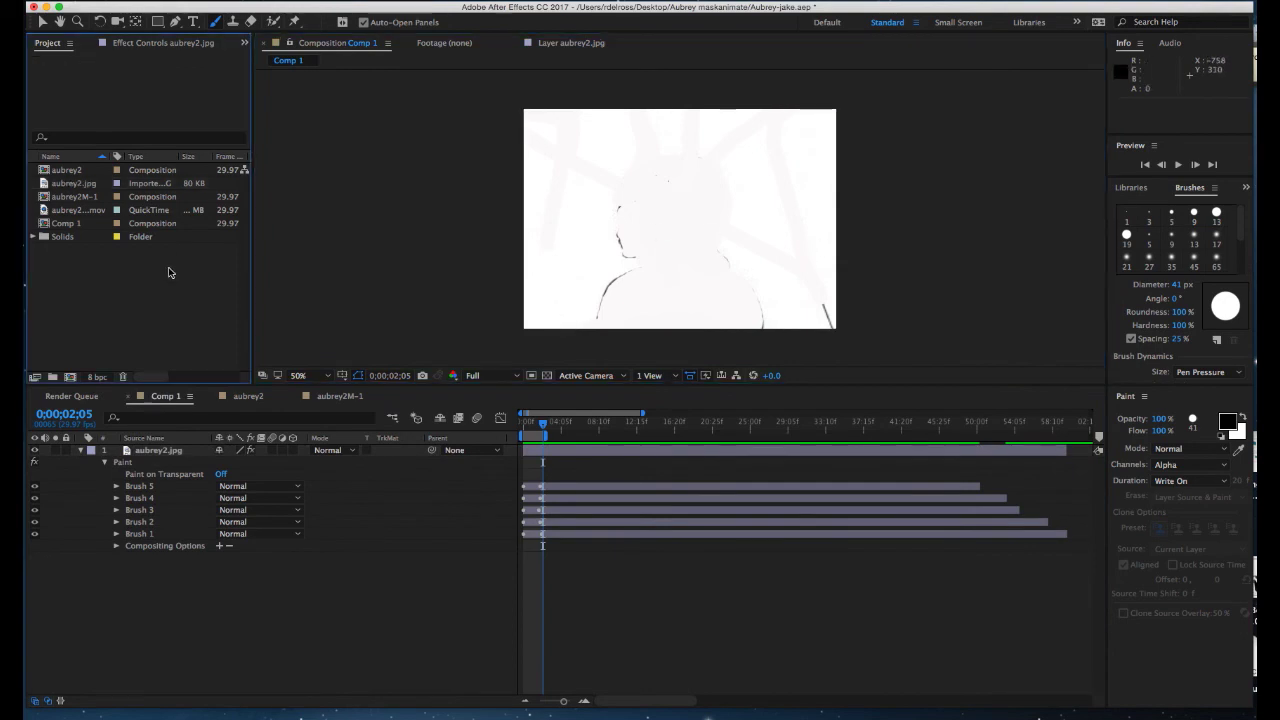
pyautogui.click(170, 2)
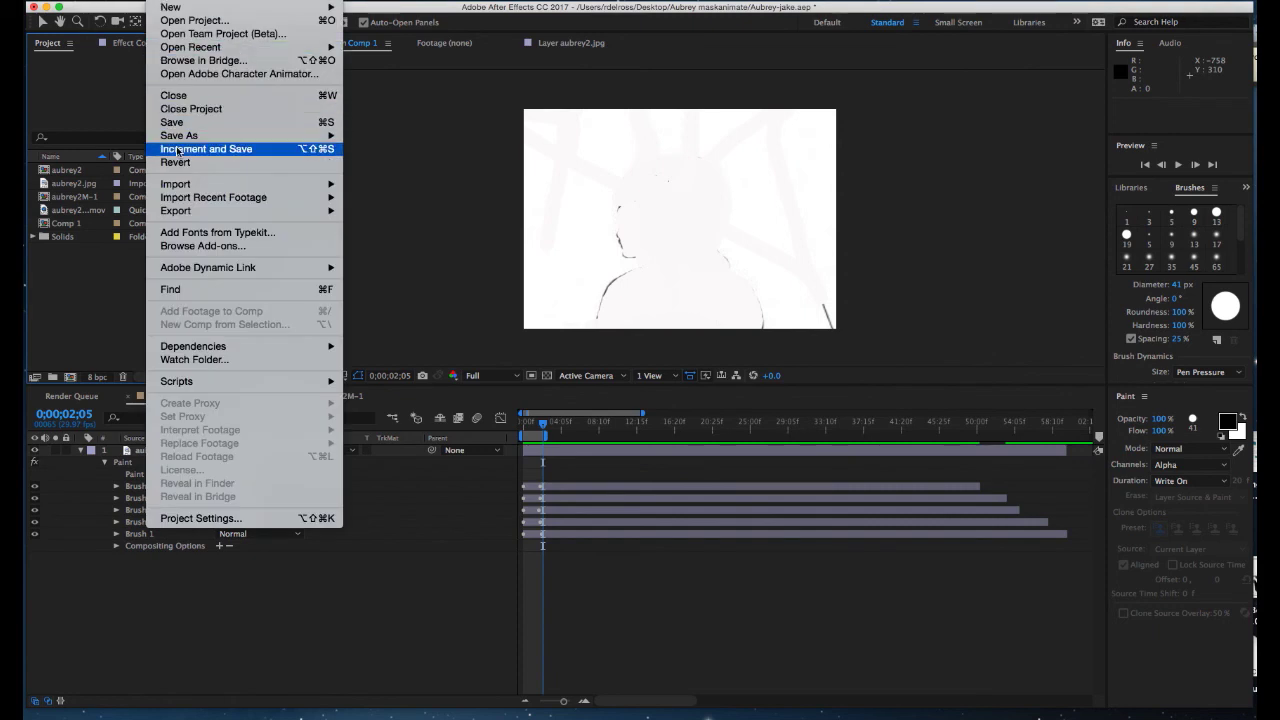
pyautogui.moveTo(189, 185)
pyautogui.click(352, 185)
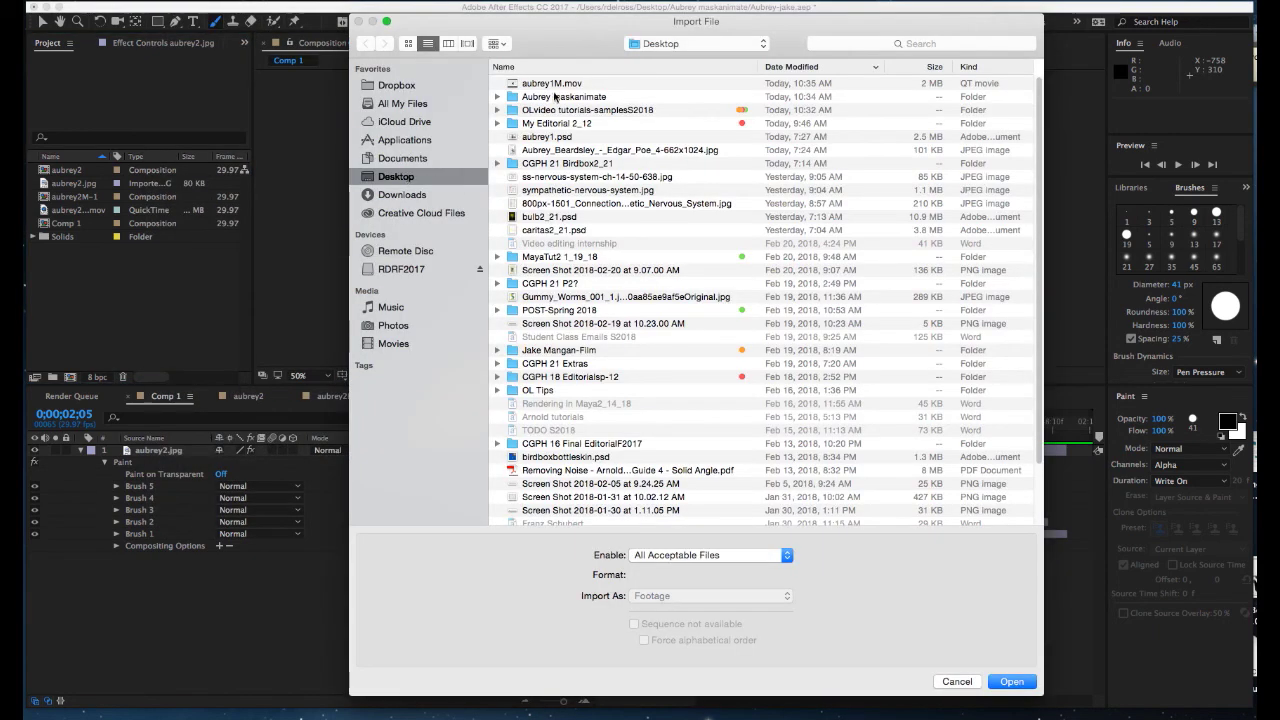
pyautogui.click(558, 86)
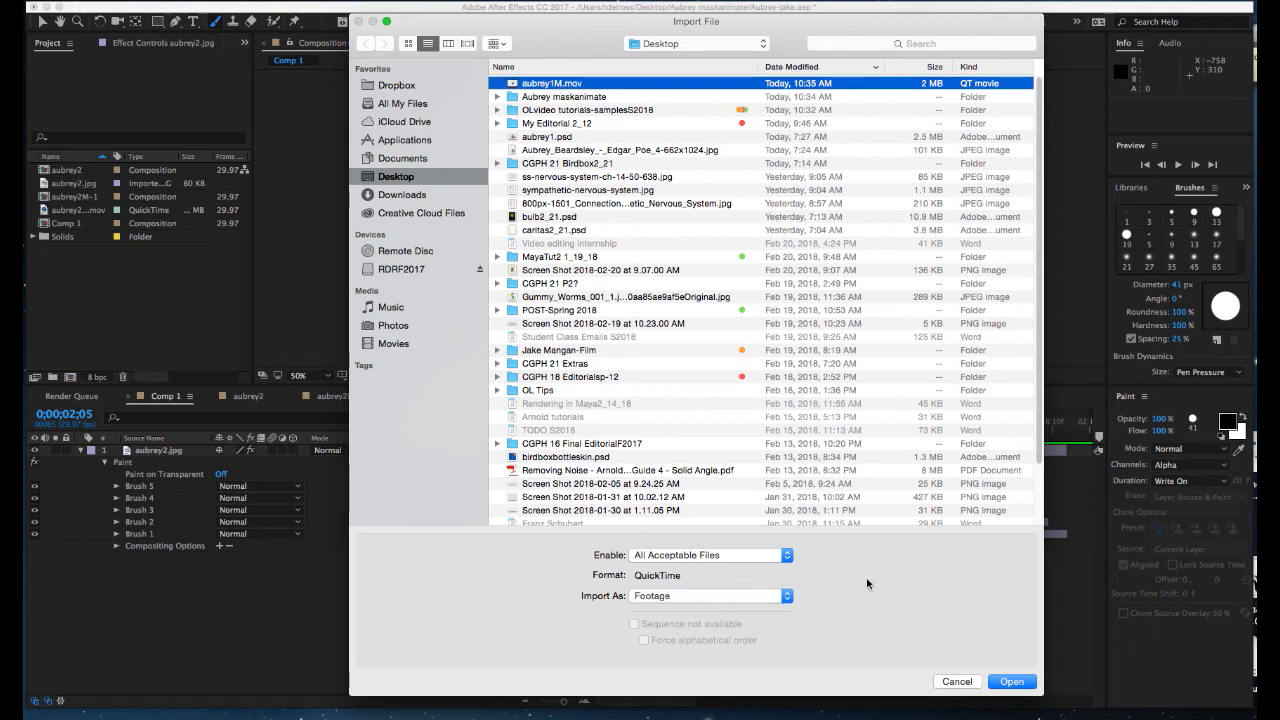
pyautogui.click(1009, 683)
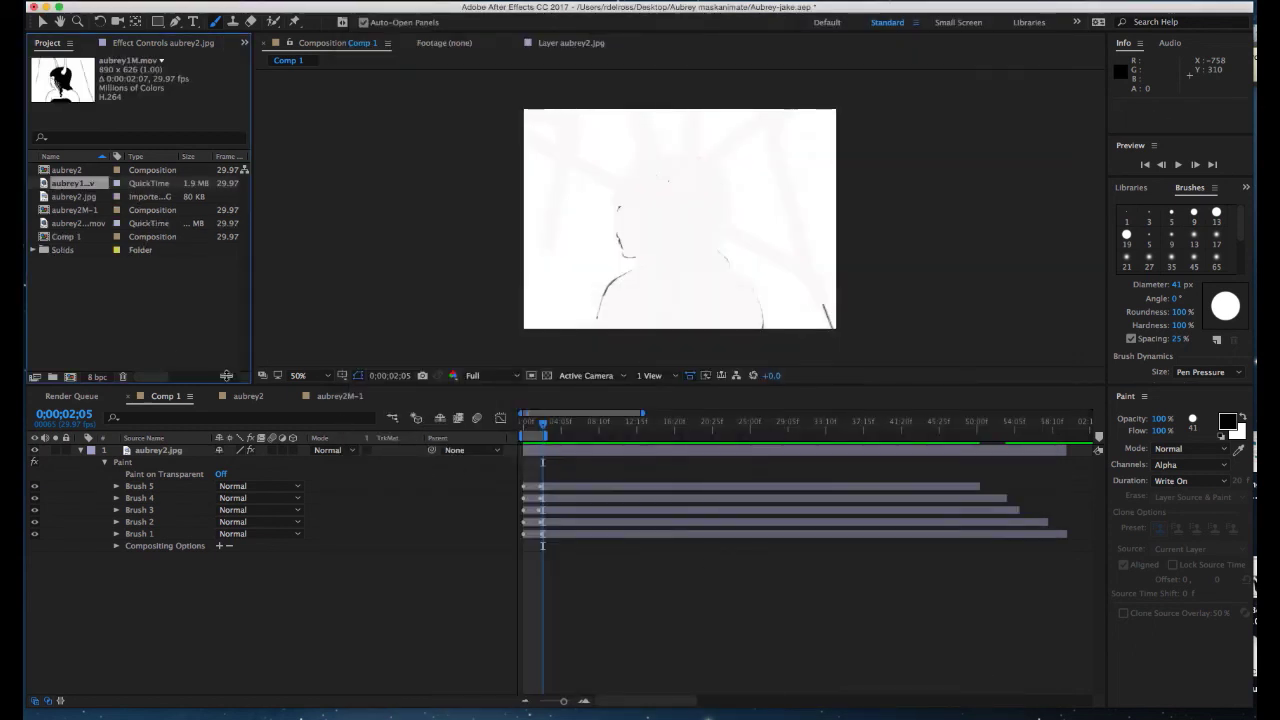
# Create a new composition from the aubrey1M.mov footage and preview its playback
pyautogui.moveTo(44, 185); pyautogui.dragTo(71, 380)
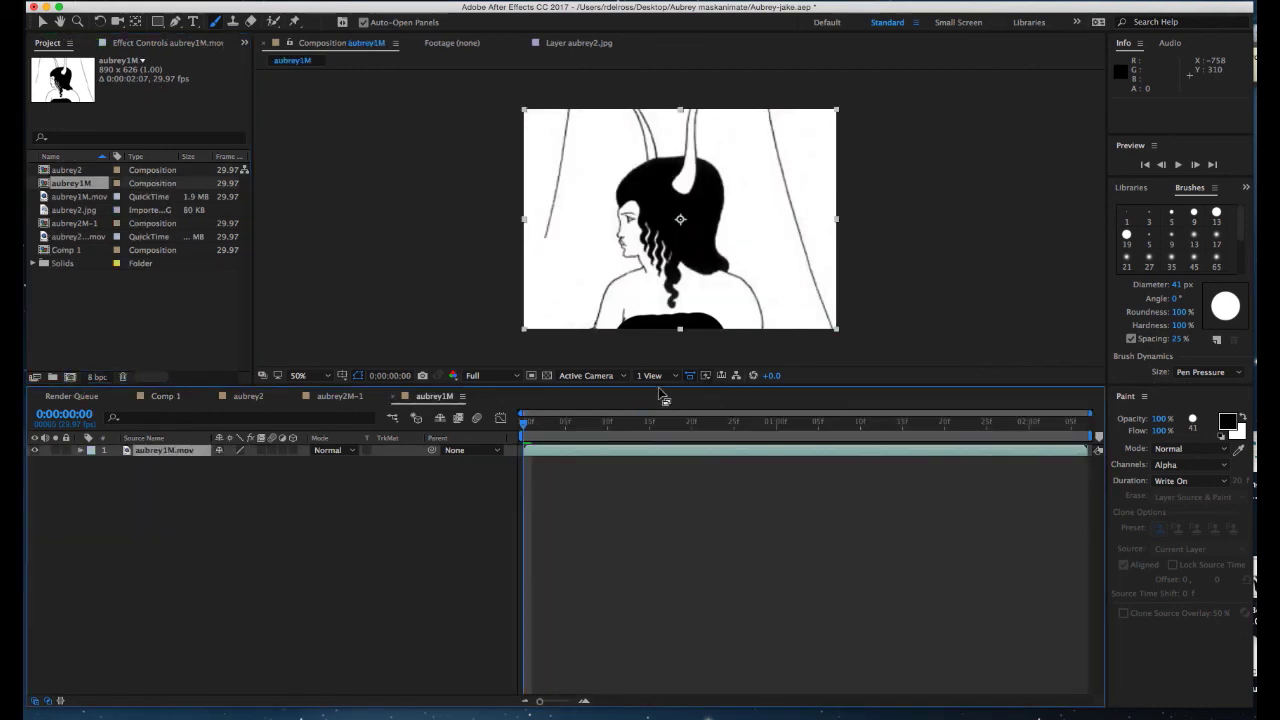
pyautogui.press('space')
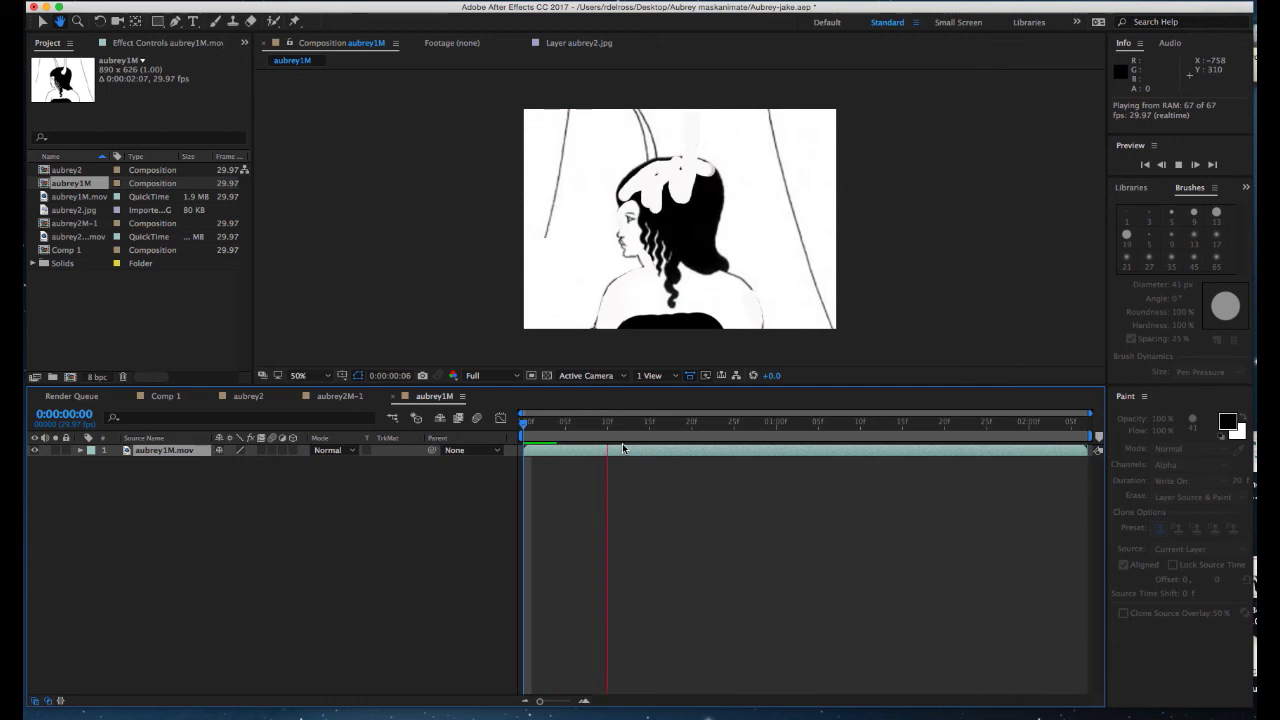
pyautogui.click(620, 460)
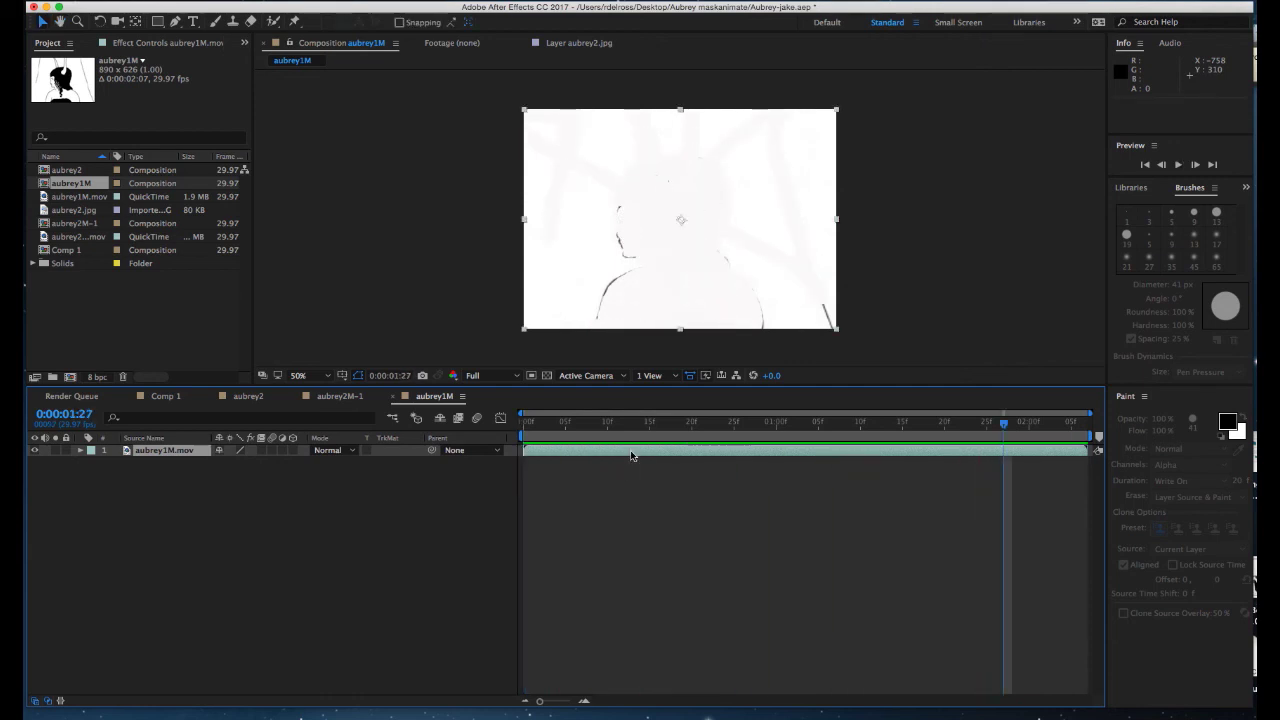
# Time-reverse the aubrey1M.mov layer and return to the start of the composition
pyautogui.rightClick(631, 453)
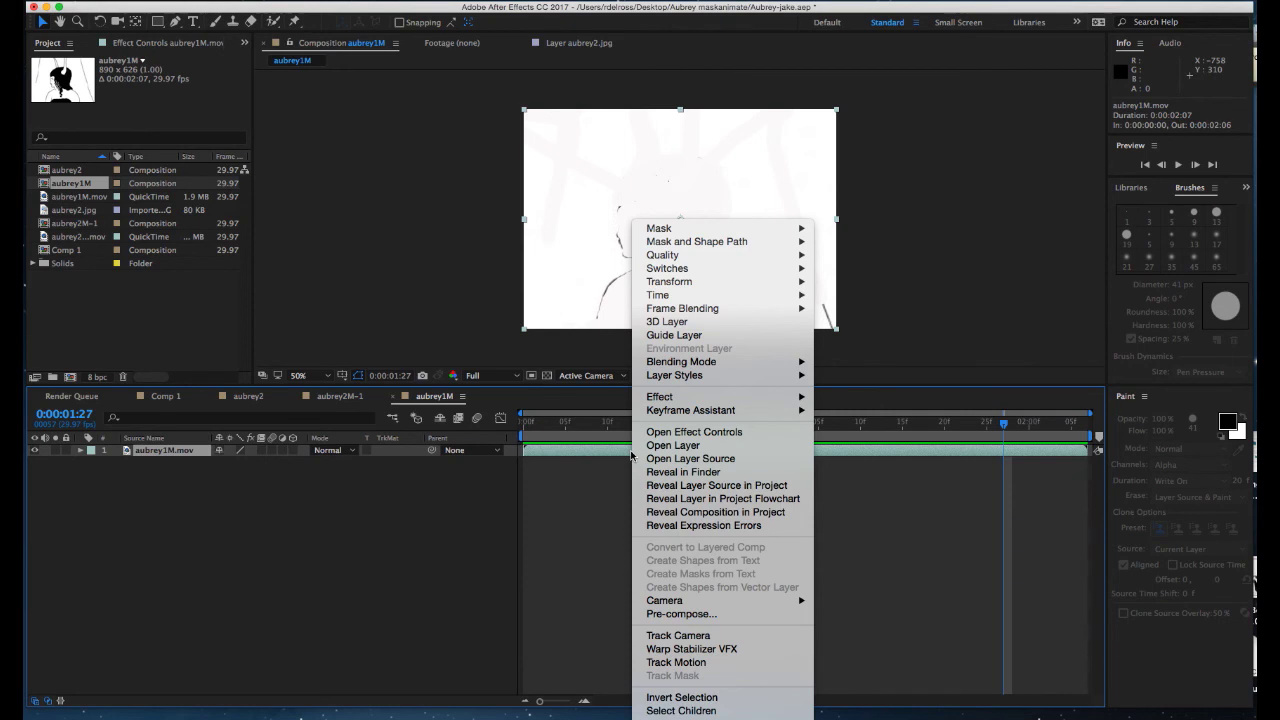
pyautogui.moveTo(675, 298)
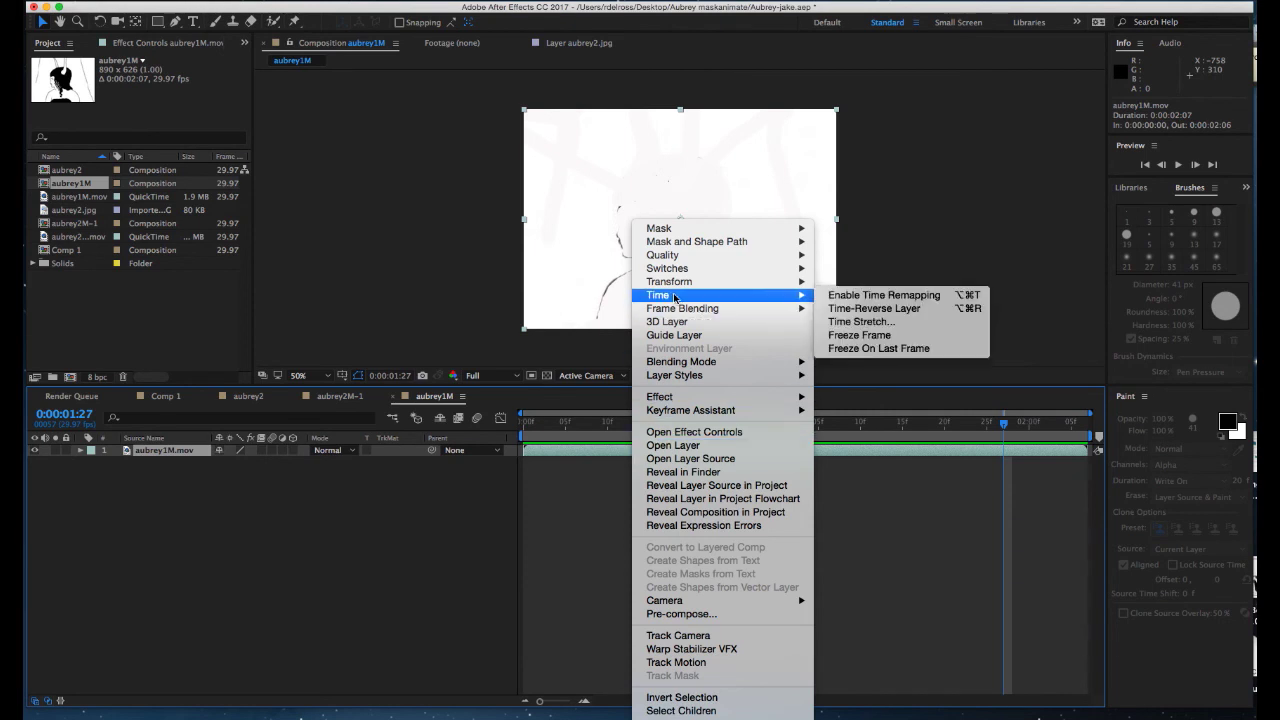
pyautogui.click(850, 308)
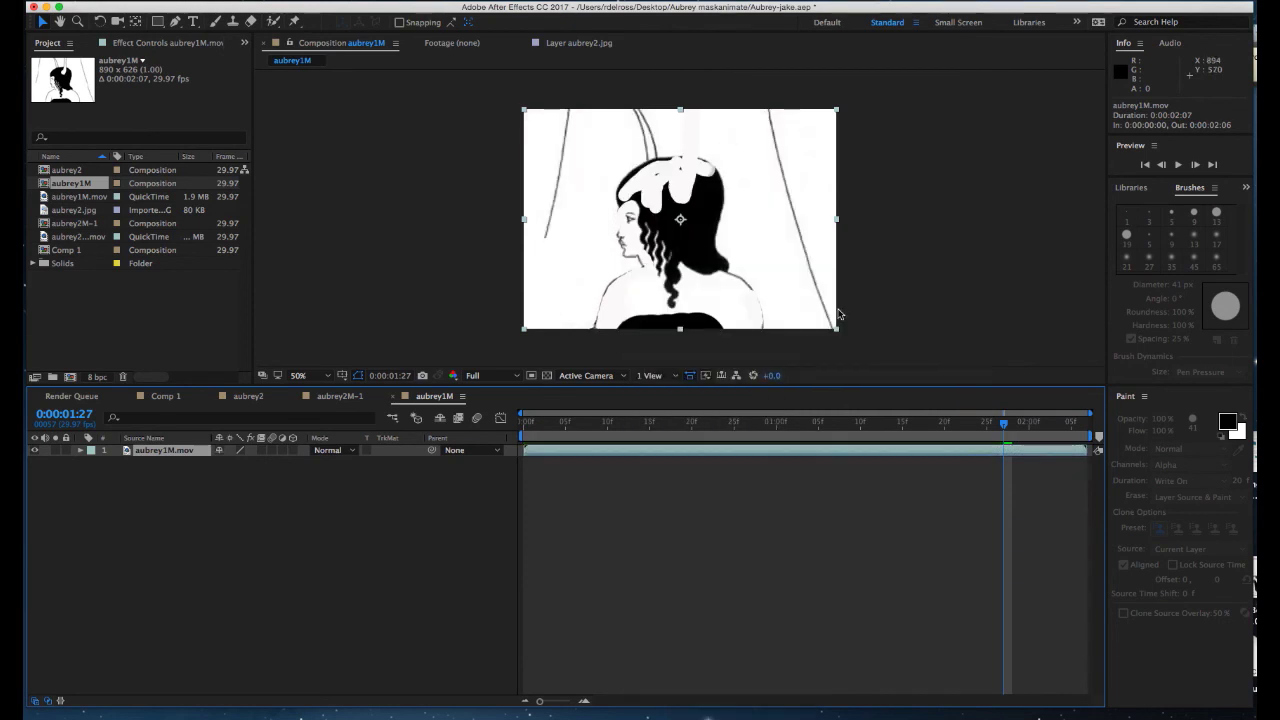
pyautogui.press('Home')
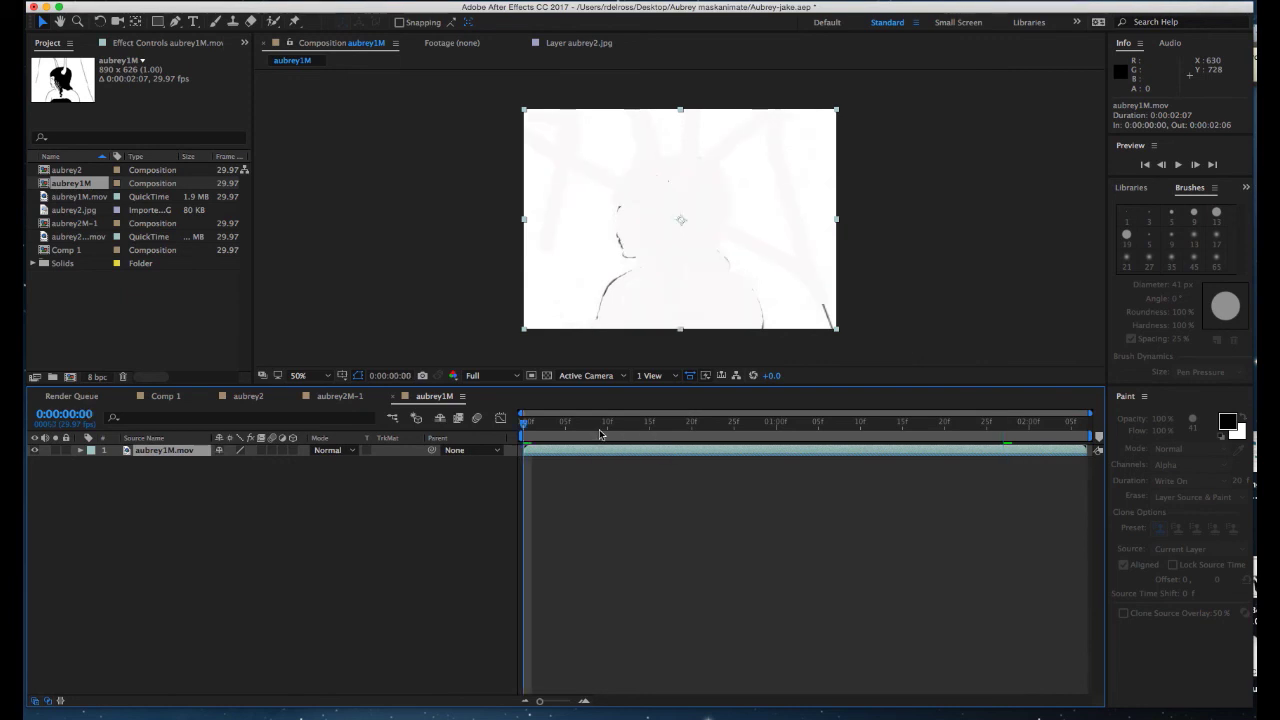